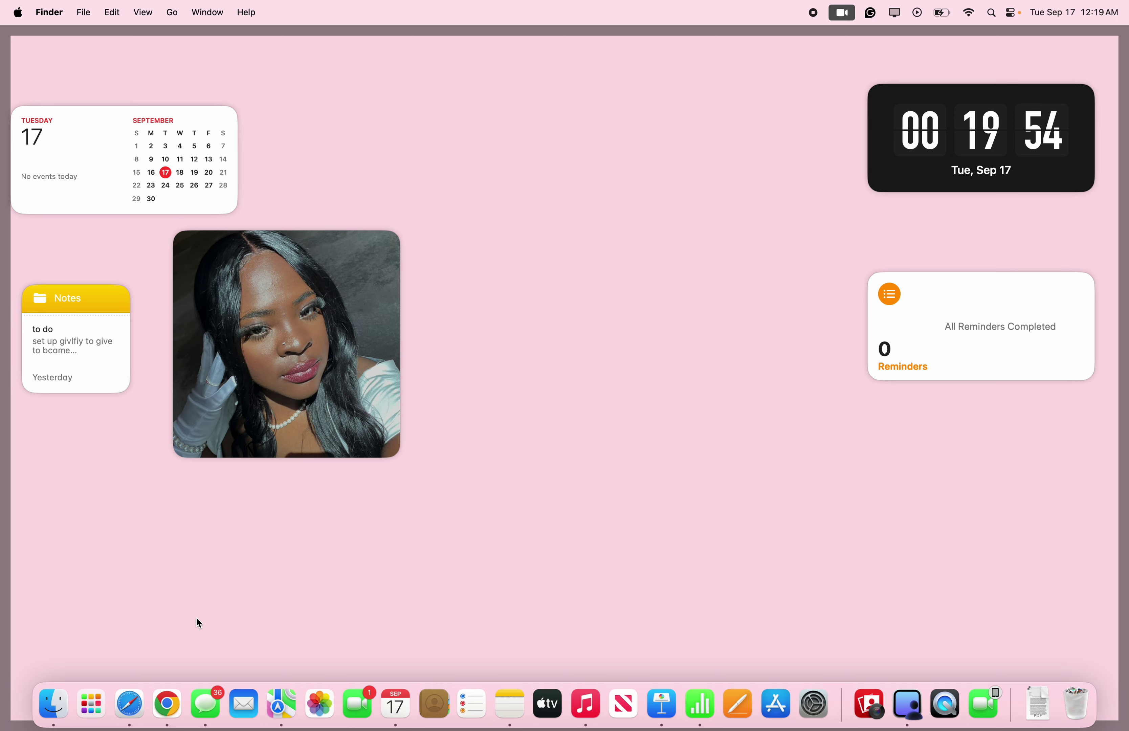
# - Close the full-screen slide window, then launch Chrome from the Dock with the chosen profile
pyautogui.click(168, 690)
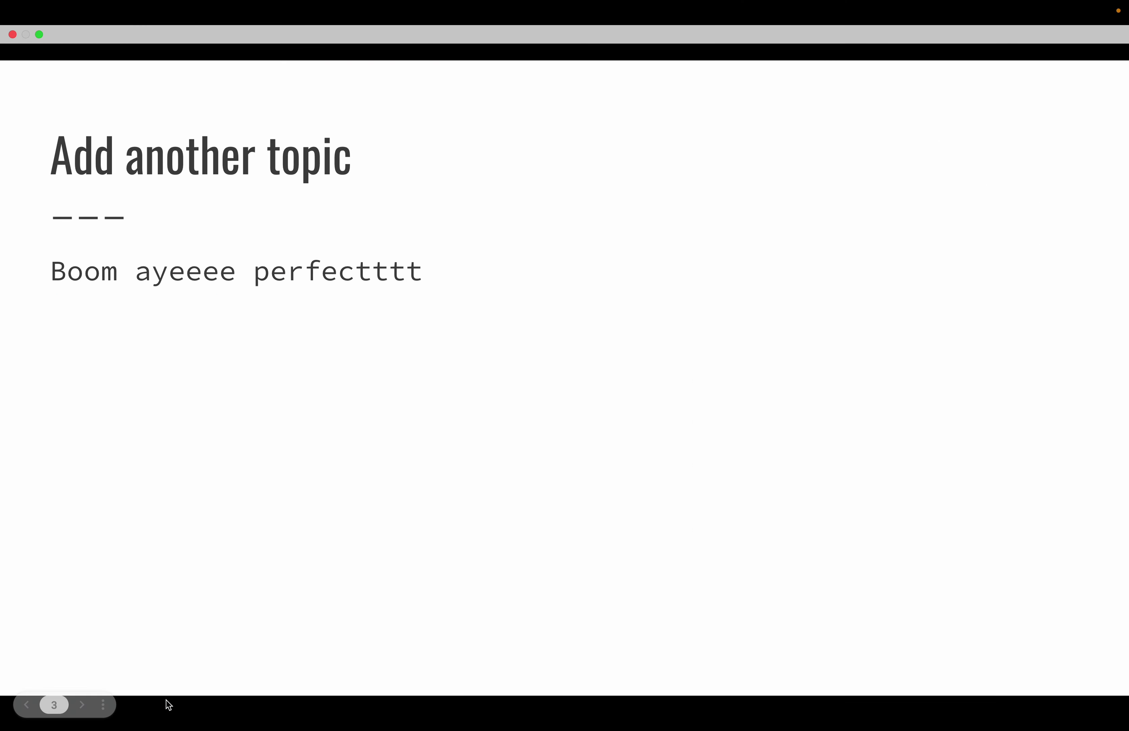
pyautogui.click(13, 34)
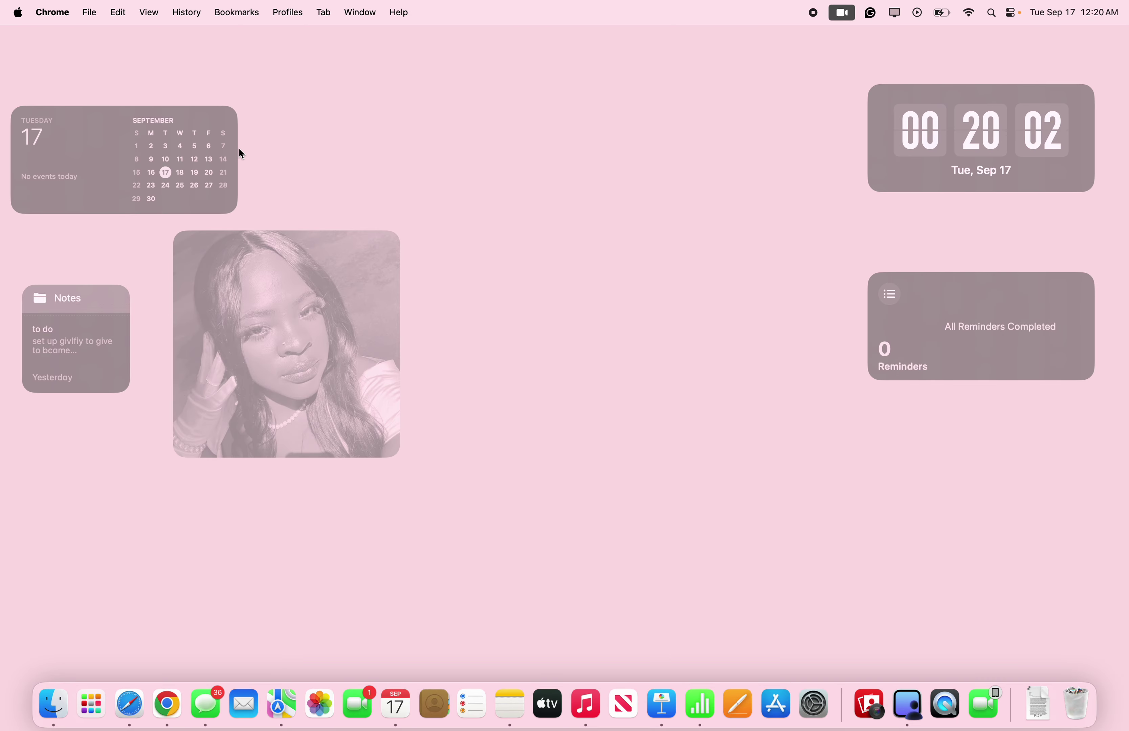
pyautogui.click(246, 152)
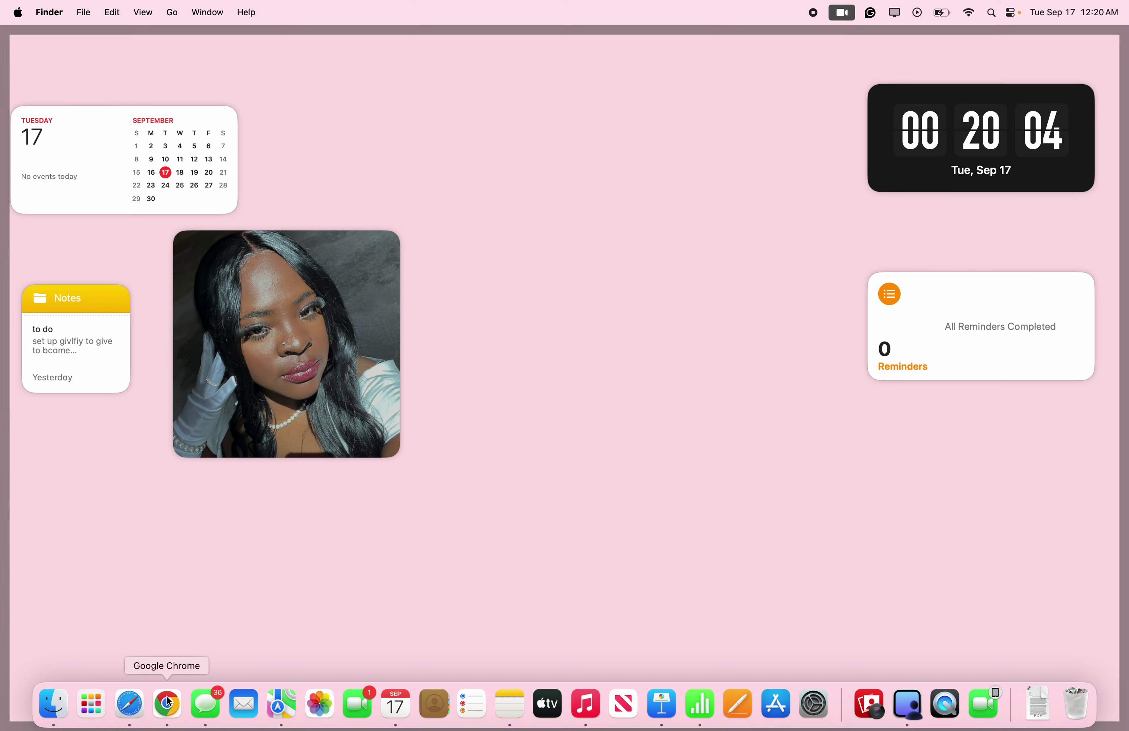
pyautogui.click(169, 701)
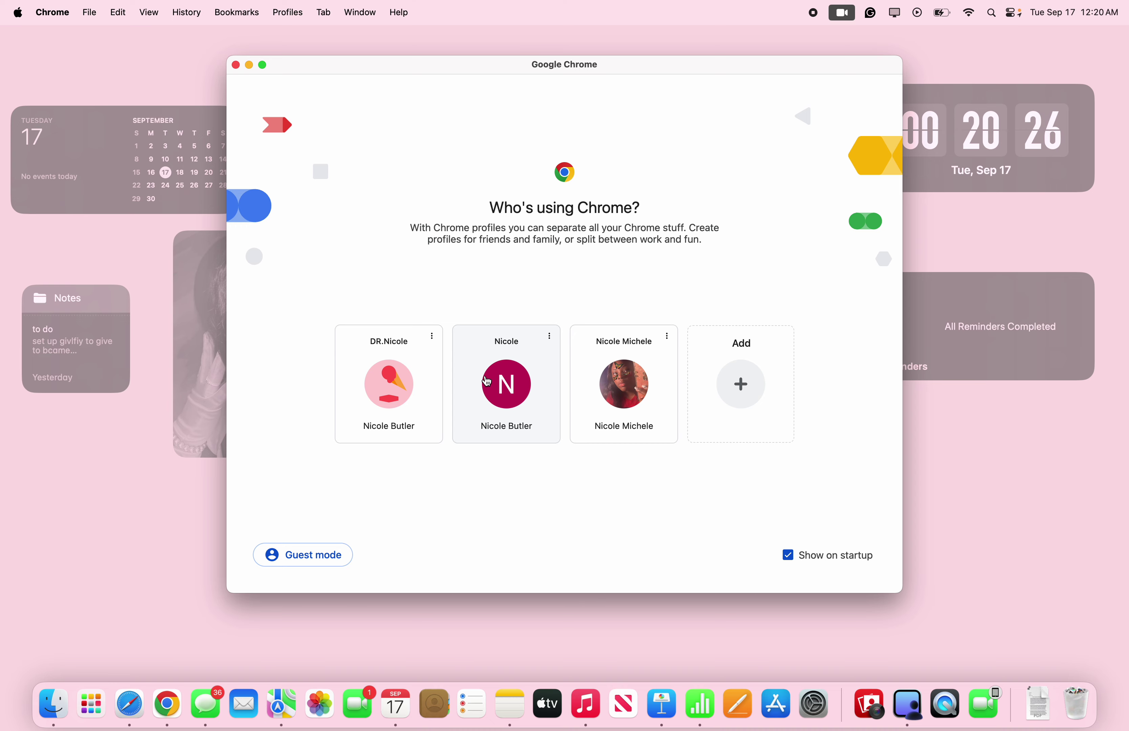
pyautogui.click(504, 388)
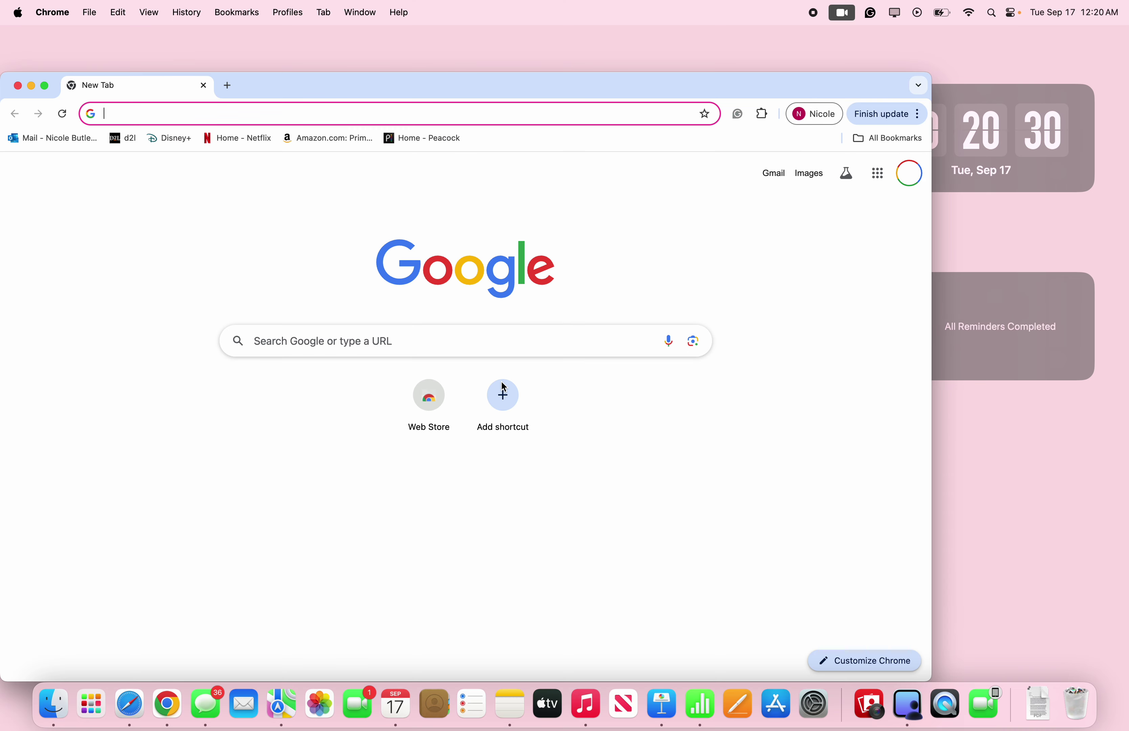
# - Move the Chrome window up and right, then open Slides from the Google apps grid
pyautogui.moveTo(732, 82); pyautogui.dragTo(821, 45)
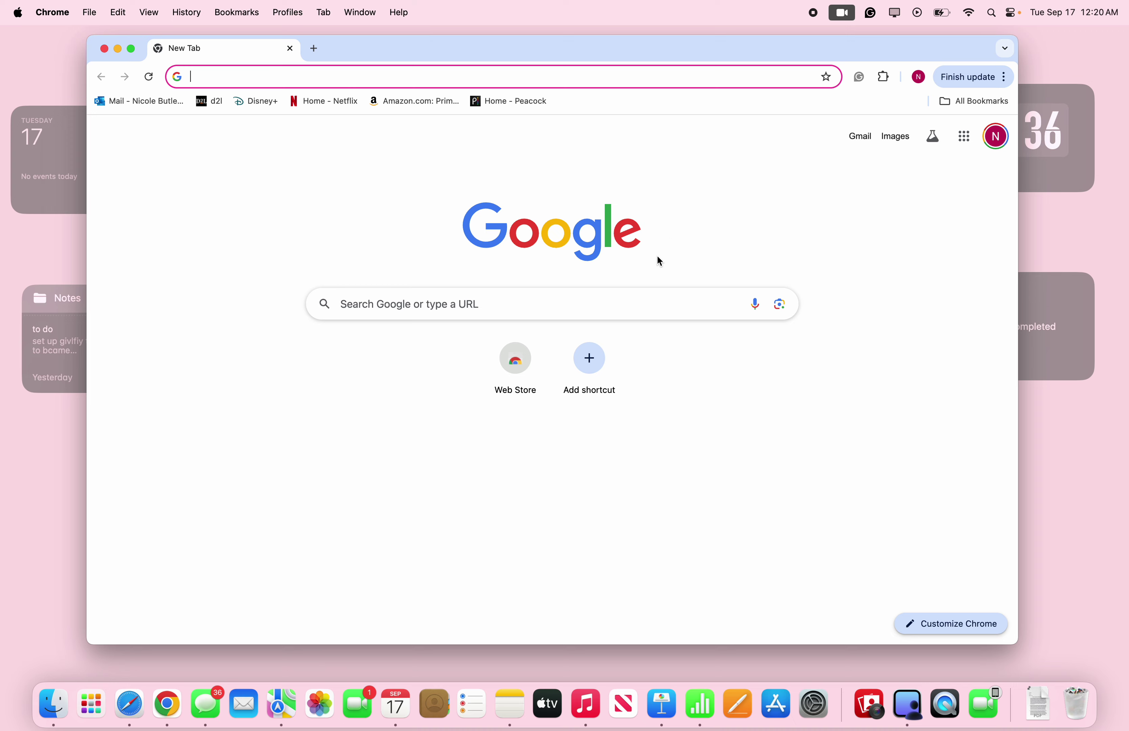
pyautogui.click(964, 138)
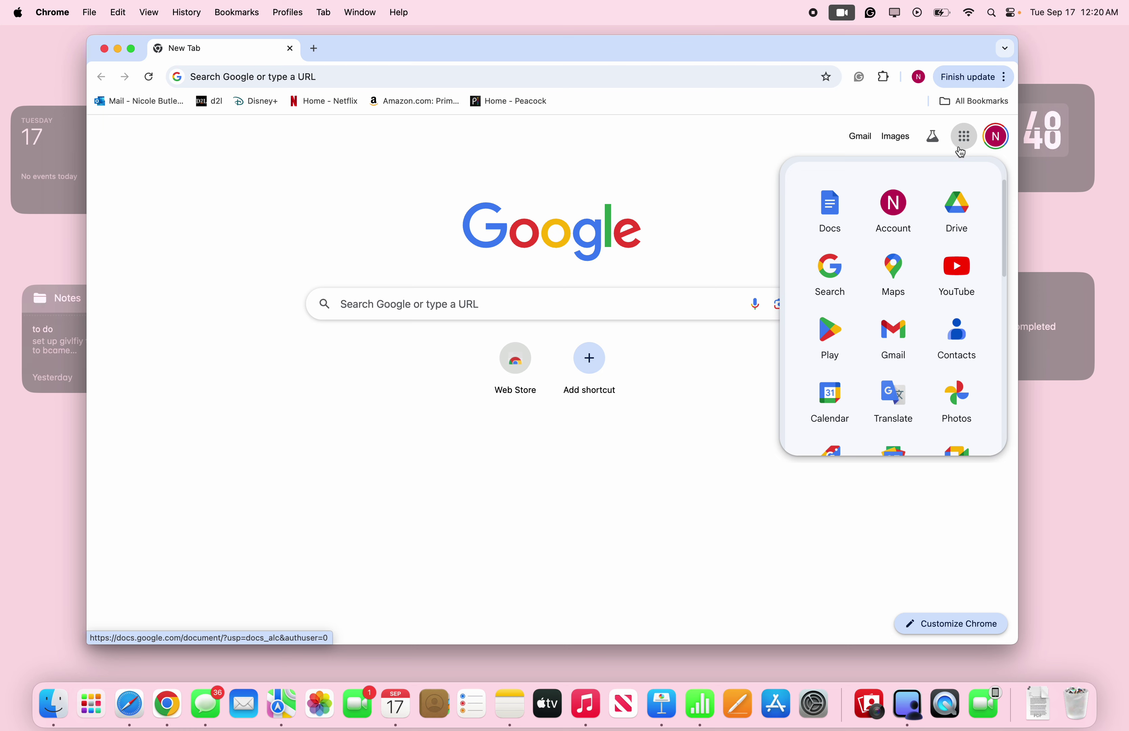
pyautogui.scroll(-1, 889, 315)
pyautogui.scroll(-1, 888, 315)
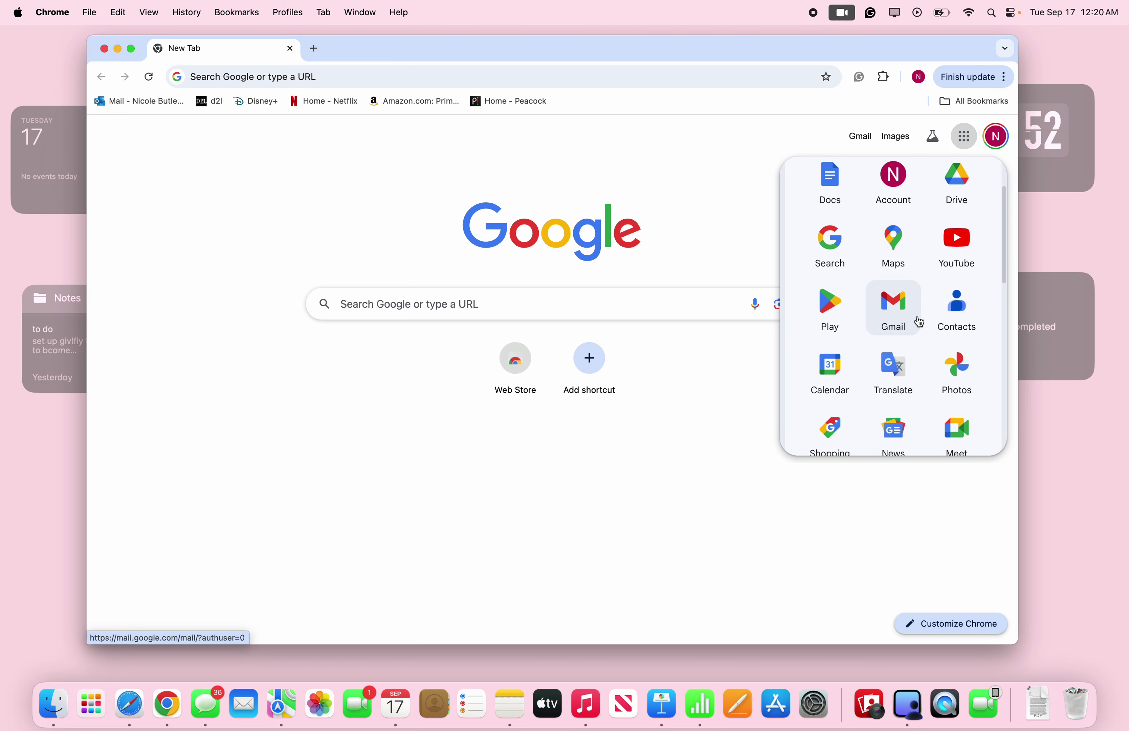
pyautogui.scroll(-4, 919, 321)
pyautogui.scroll(-10, 919, 320)
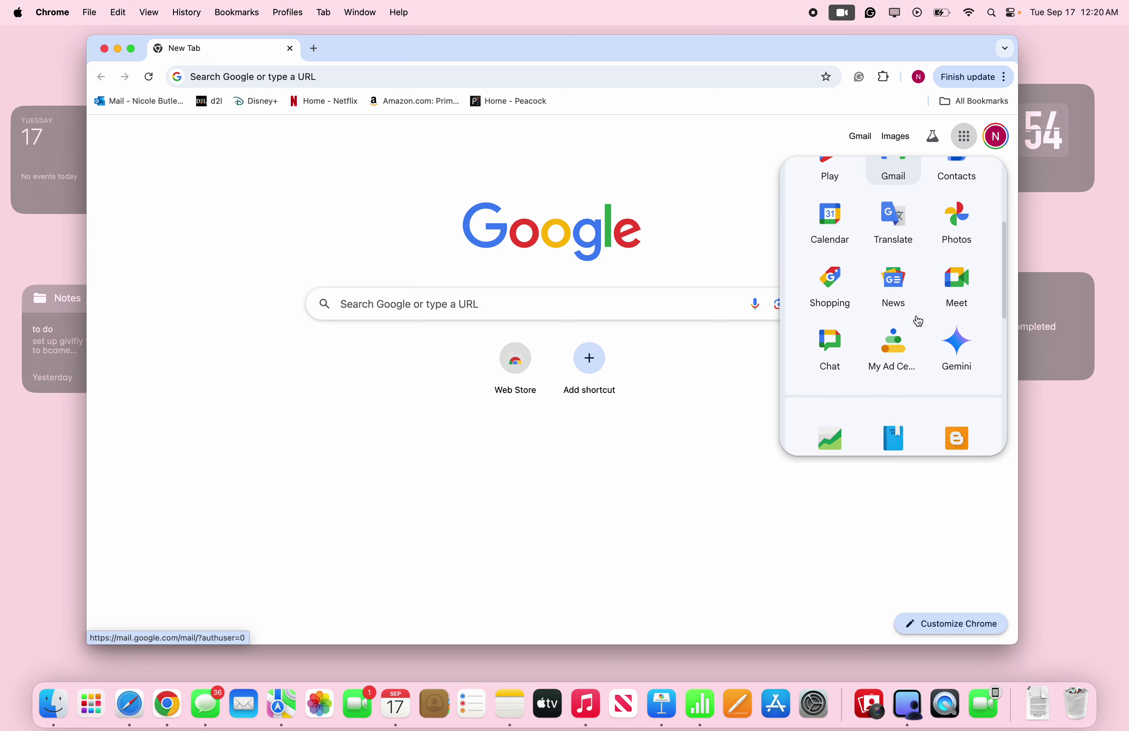
pyautogui.scroll(-5, 919, 321)
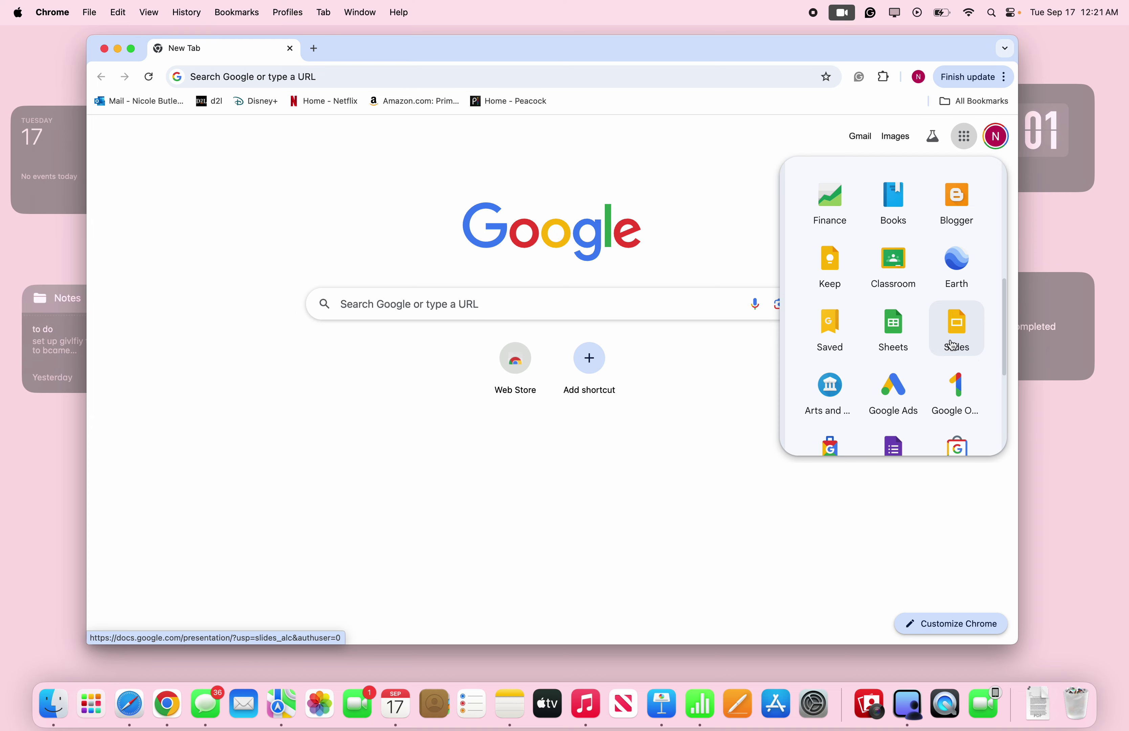
pyautogui.click(952, 345)
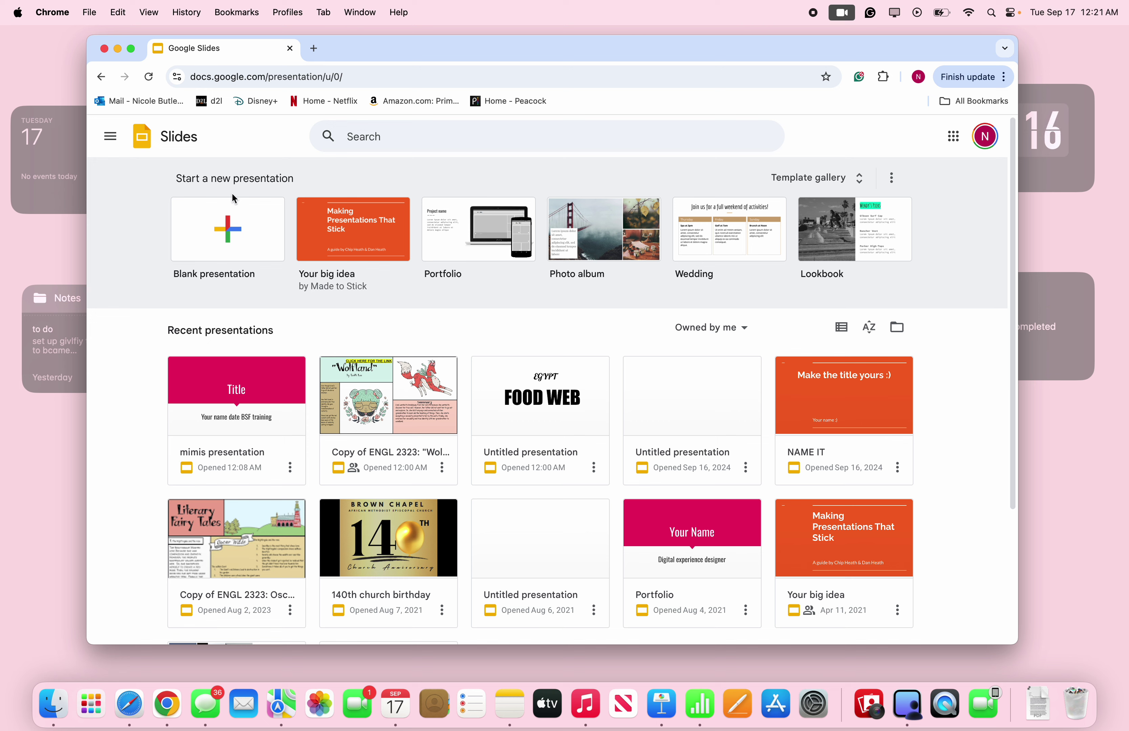
# - Create a blank presentation and stretch its window to the left, right, bottom and top screen edges
pyautogui.click(231, 231)
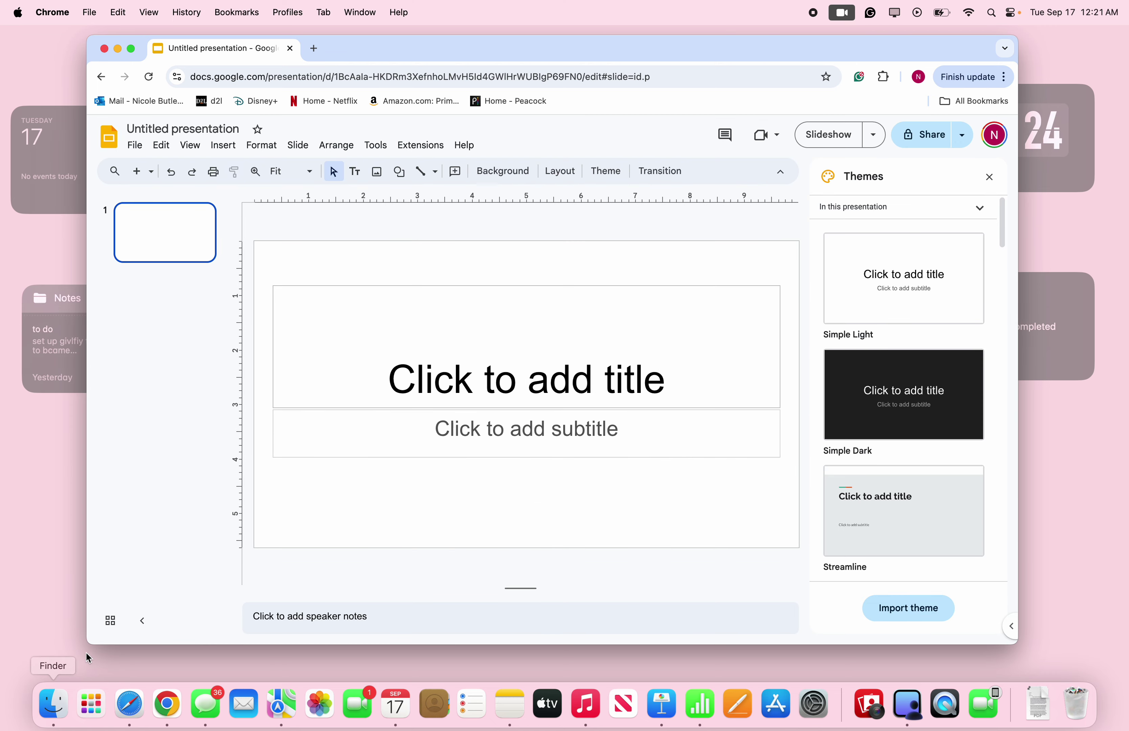
pyautogui.moveTo(89, 642); pyautogui.dragTo(1, 680)
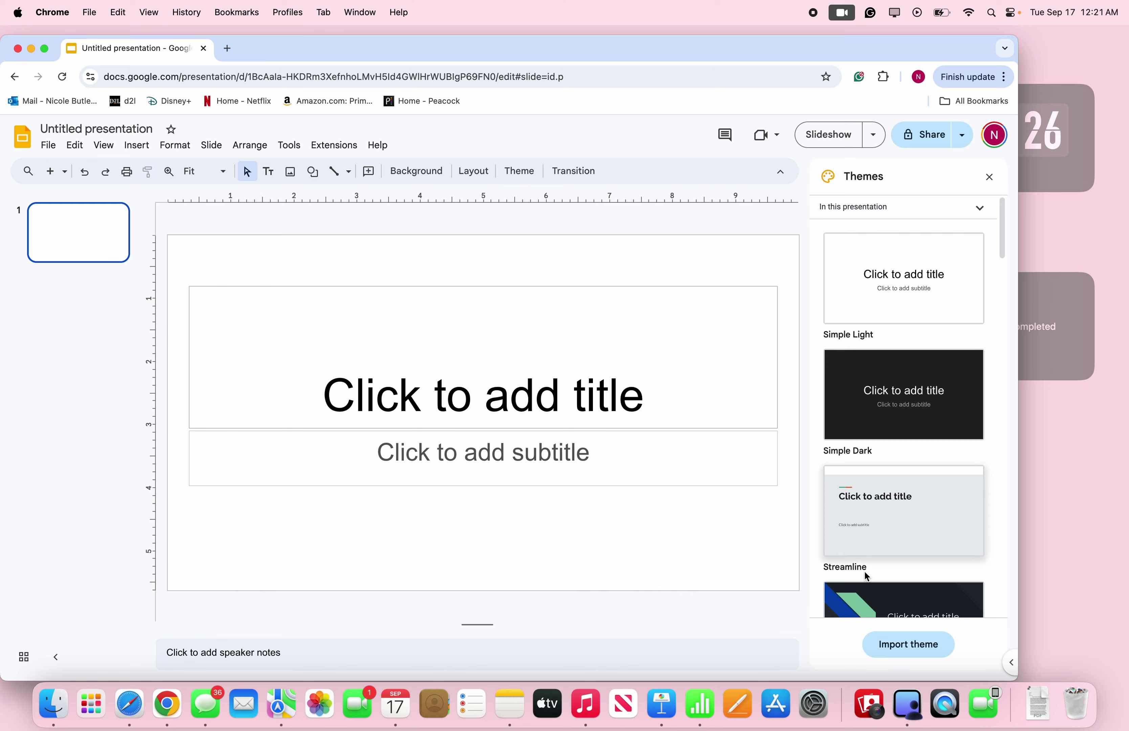
pyautogui.moveTo(1019, 548); pyautogui.dragTo(1125, 508)
pyautogui.moveTo(719, 64); pyautogui.dragTo(708, 32)
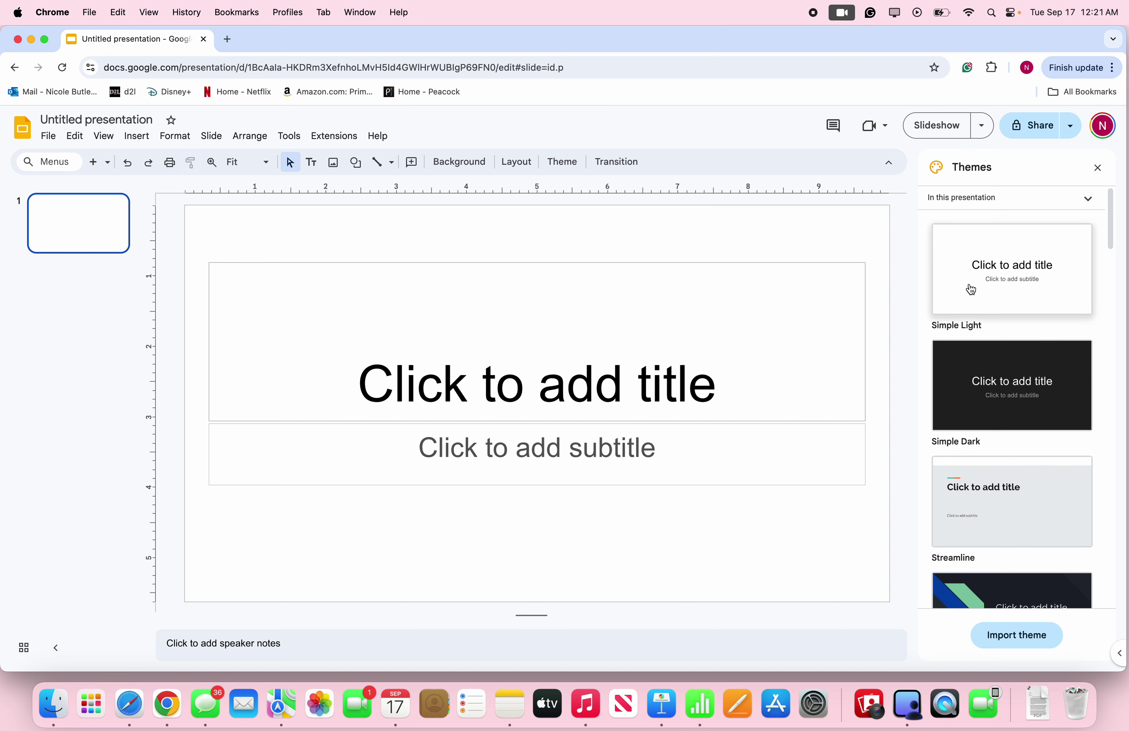
# - Scroll through the Themes sidebar and try the Geometric theme
pyautogui.scroll(-3, 971, 289)
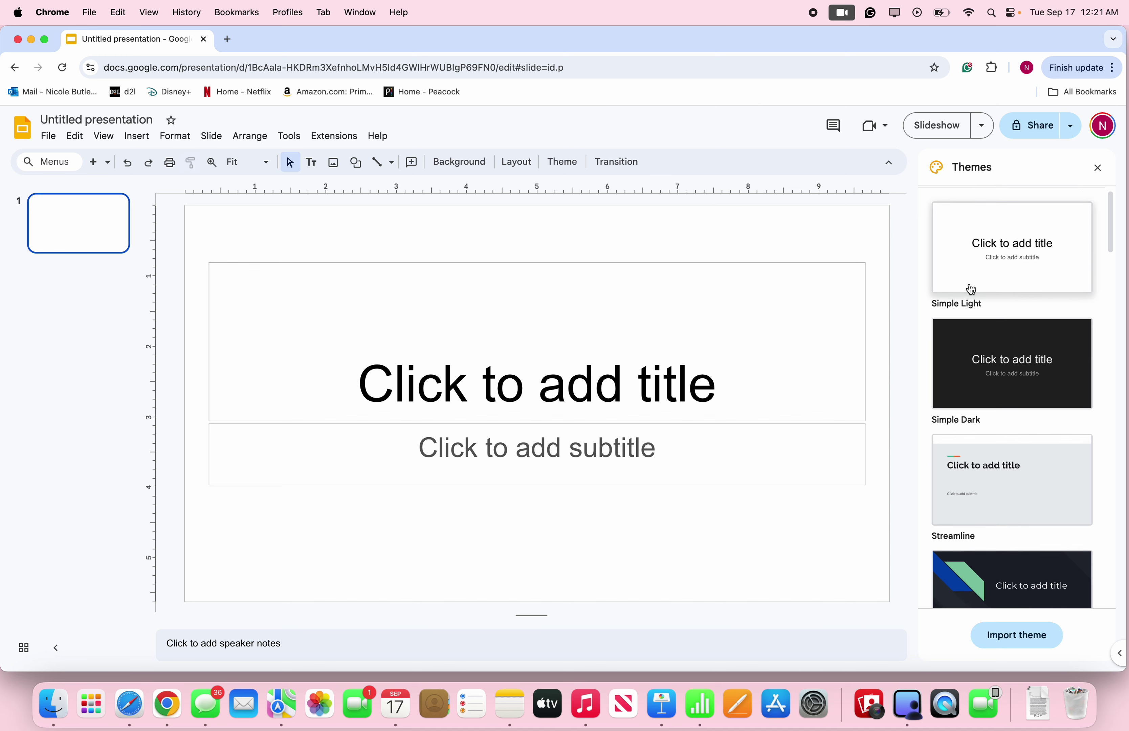
pyautogui.scroll(-2, 971, 289)
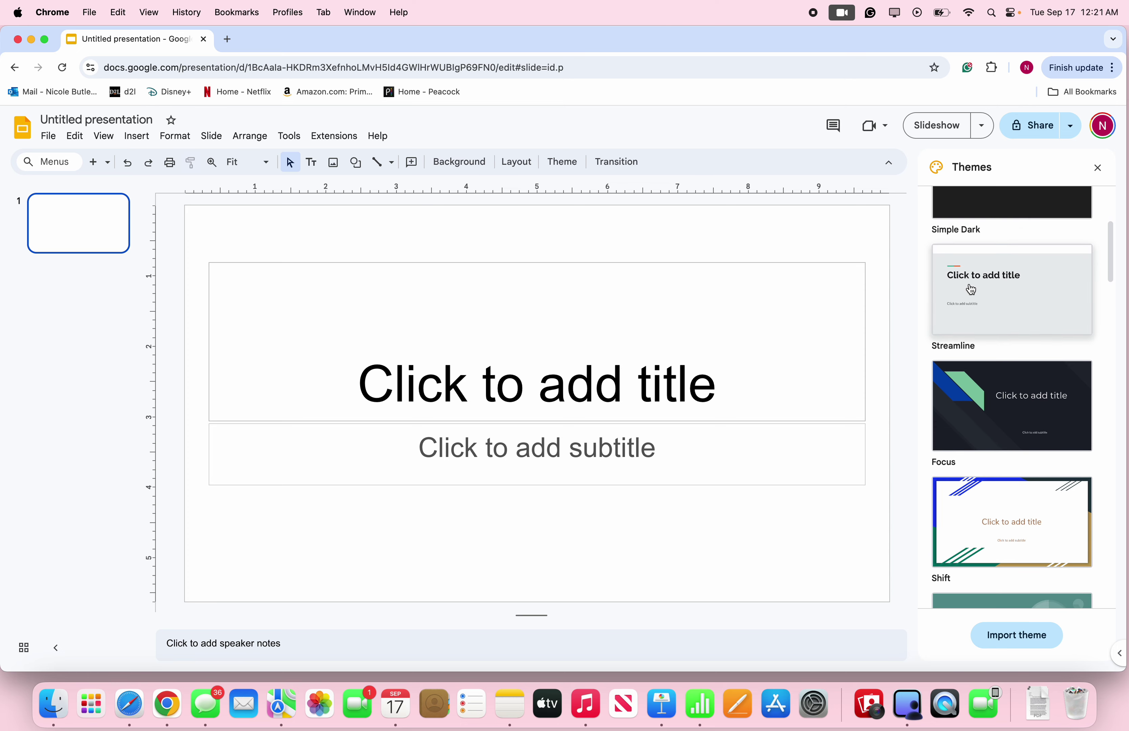
pyautogui.scroll(3, 971, 288)
pyautogui.scroll(-3, 970, 289)
pyautogui.scroll(-4, 971, 288)
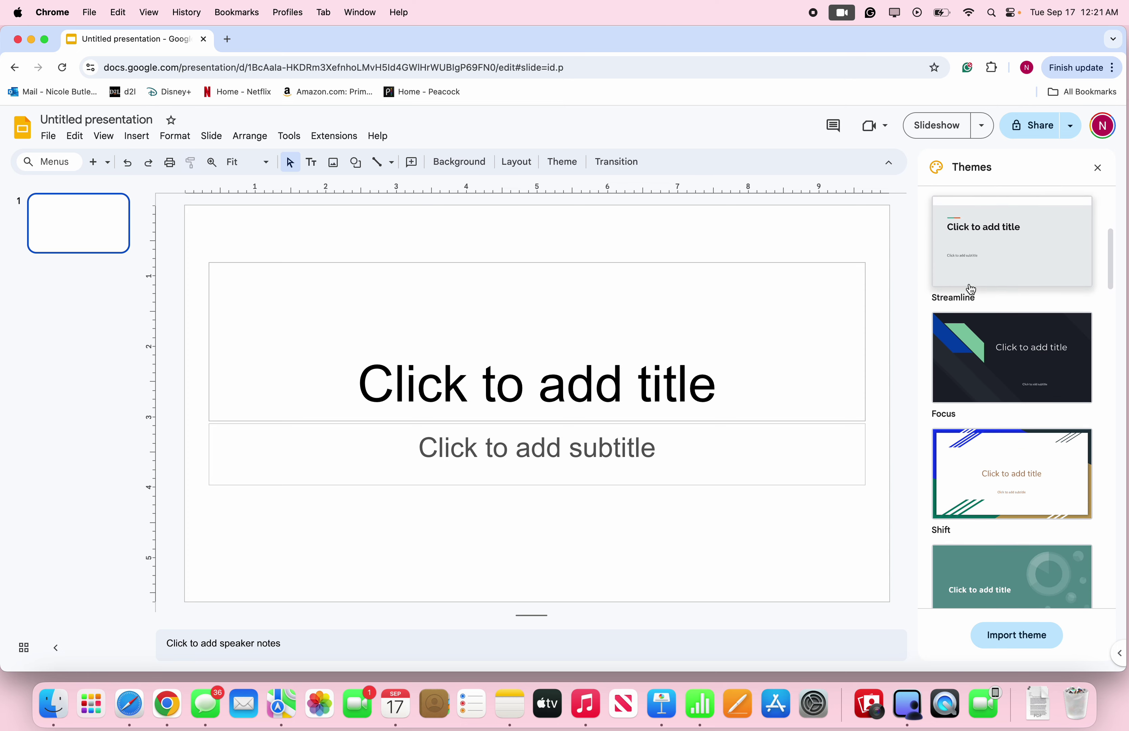
pyautogui.scroll(-3, 971, 289)
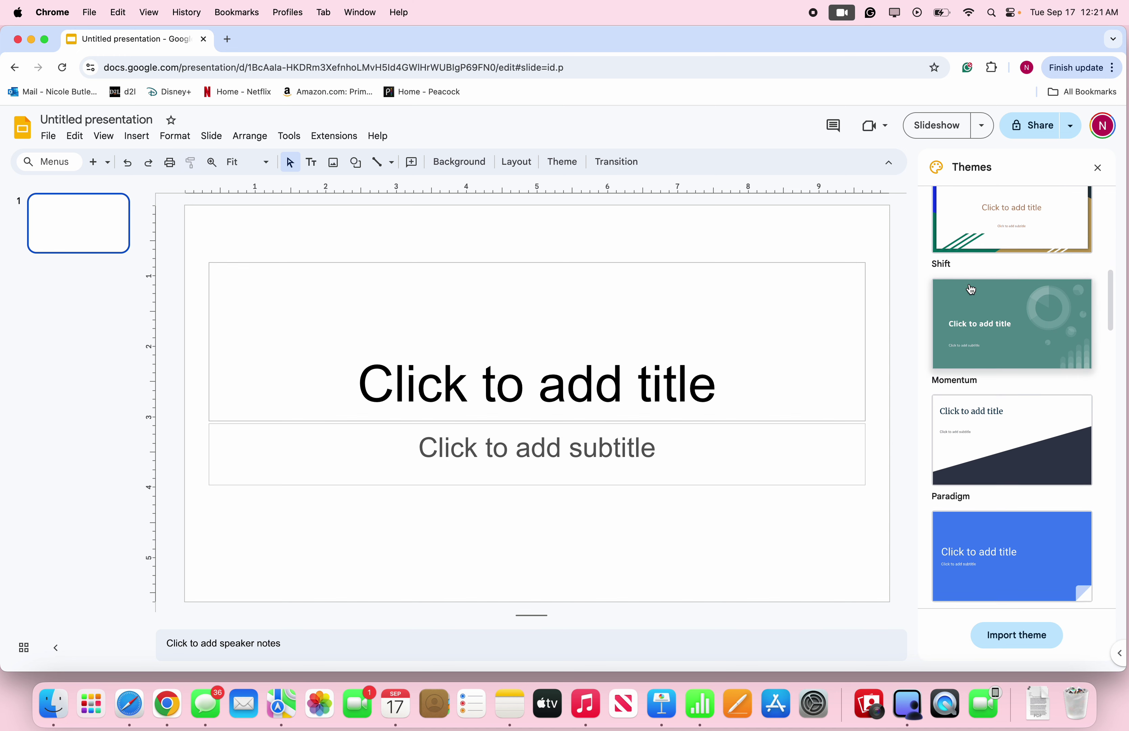
pyautogui.scroll(-1, 971, 288)
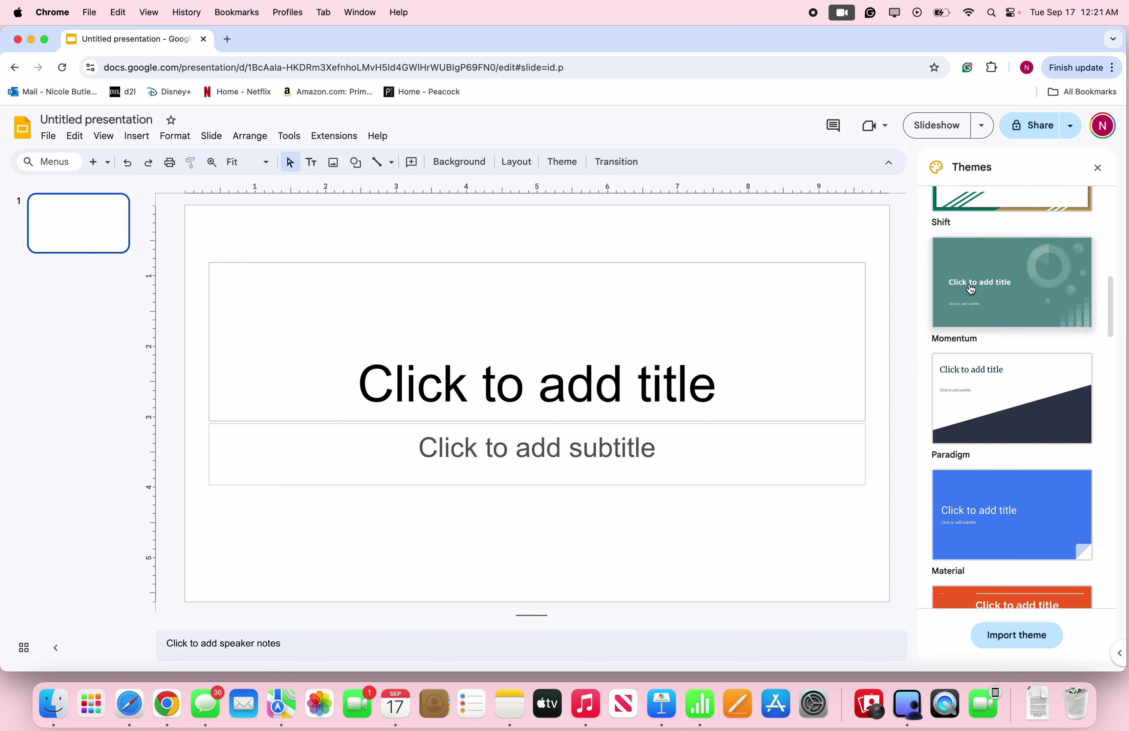
pyautogui.scroll(-2, 971, 289)
pyautogui.scroll(-4, 970, 288)
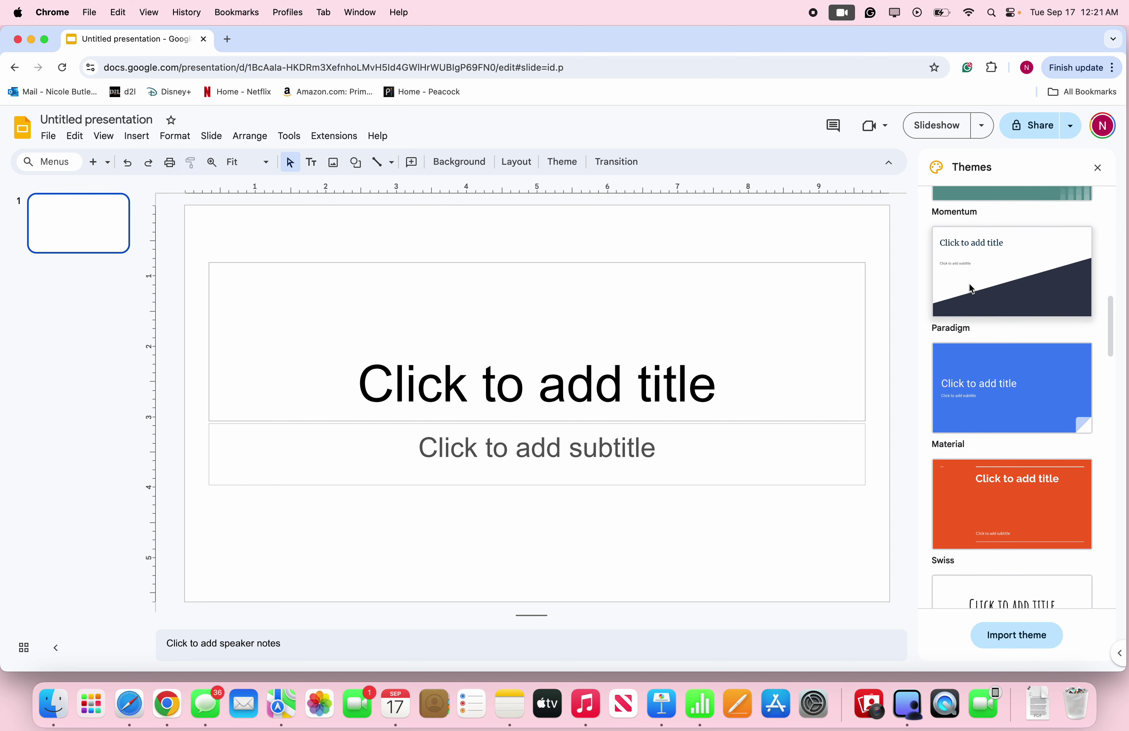
pyautogui.scroll(-4, 971, 289)
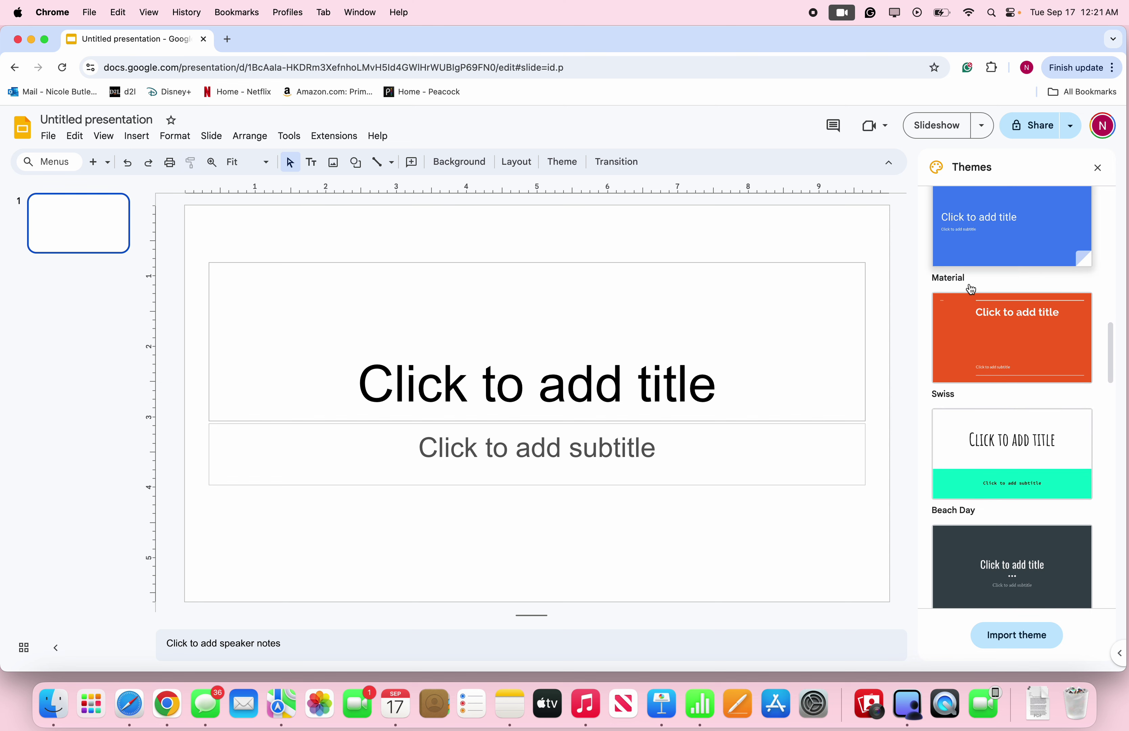
pyautogui.scroll(-8, 971, 289)
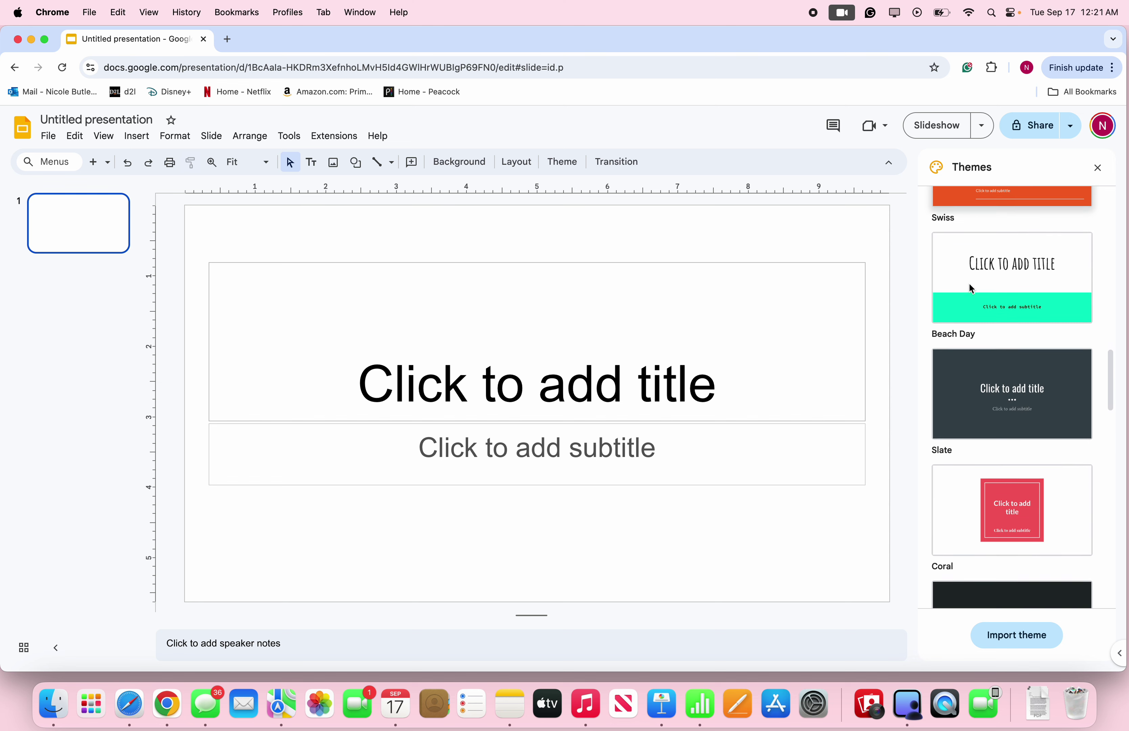
pyautogui.scroll(-5, 971, 288)
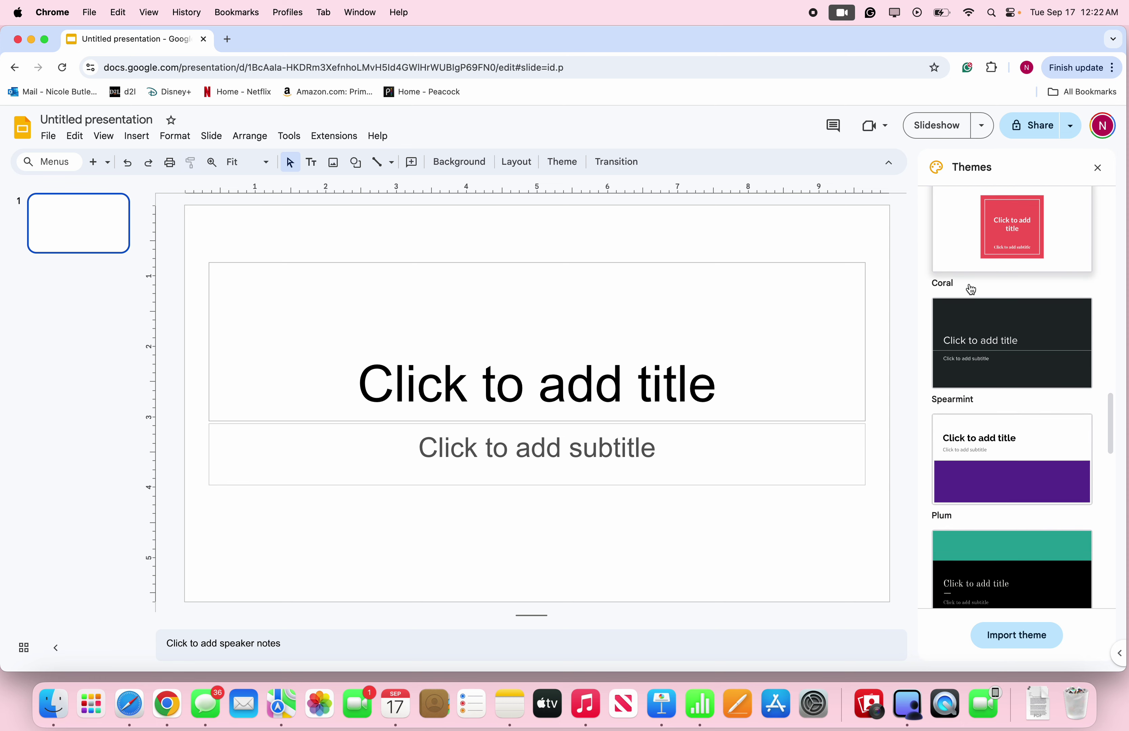
pyautogui.scroll(-7, 971, 288)
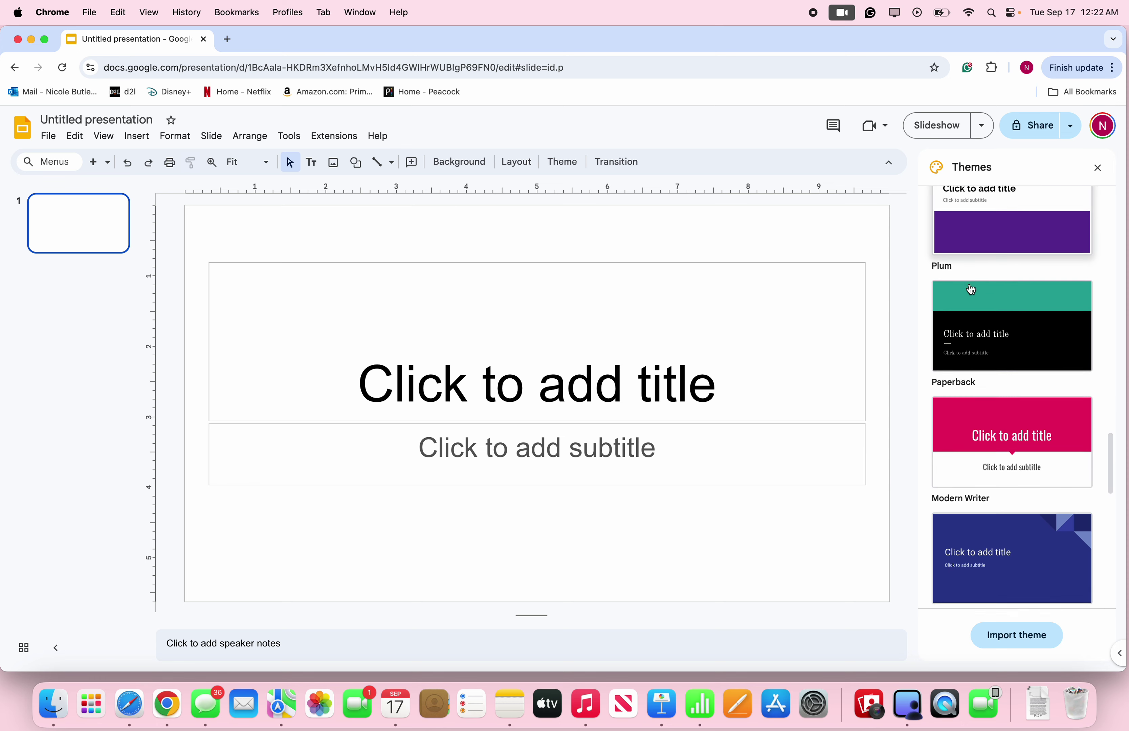
pyautogui.scroll(-2, 955, 498)
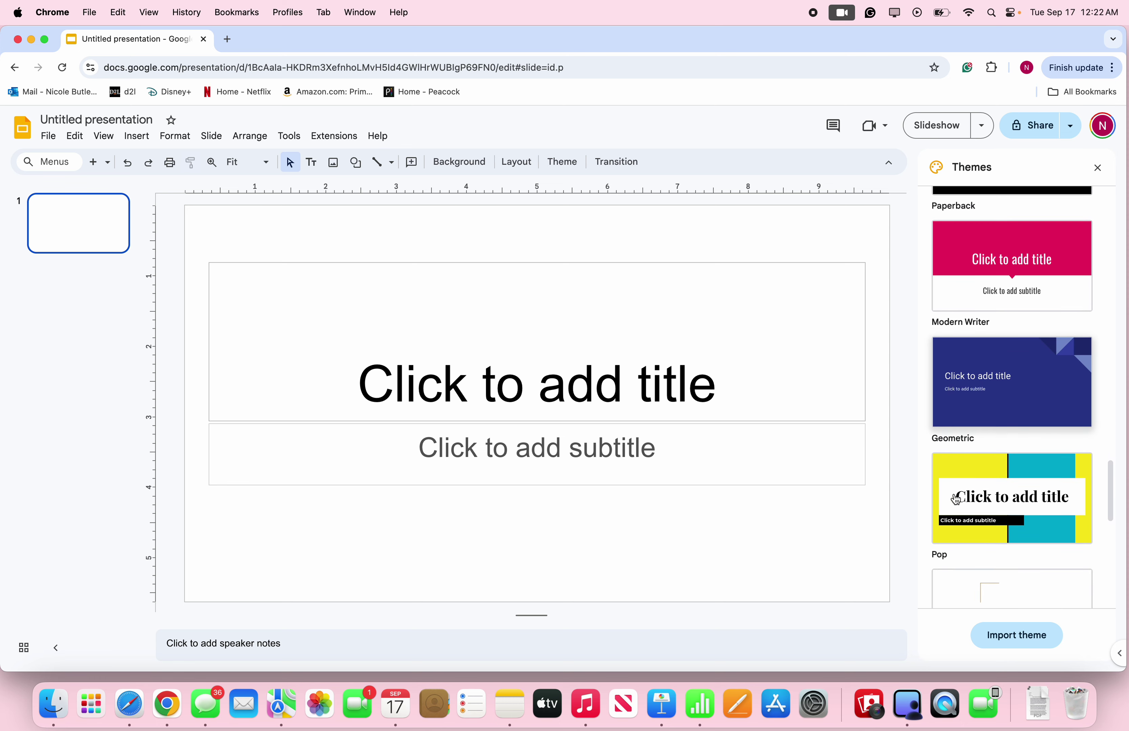
pyautogui.scroll(-1, 1000, 413)
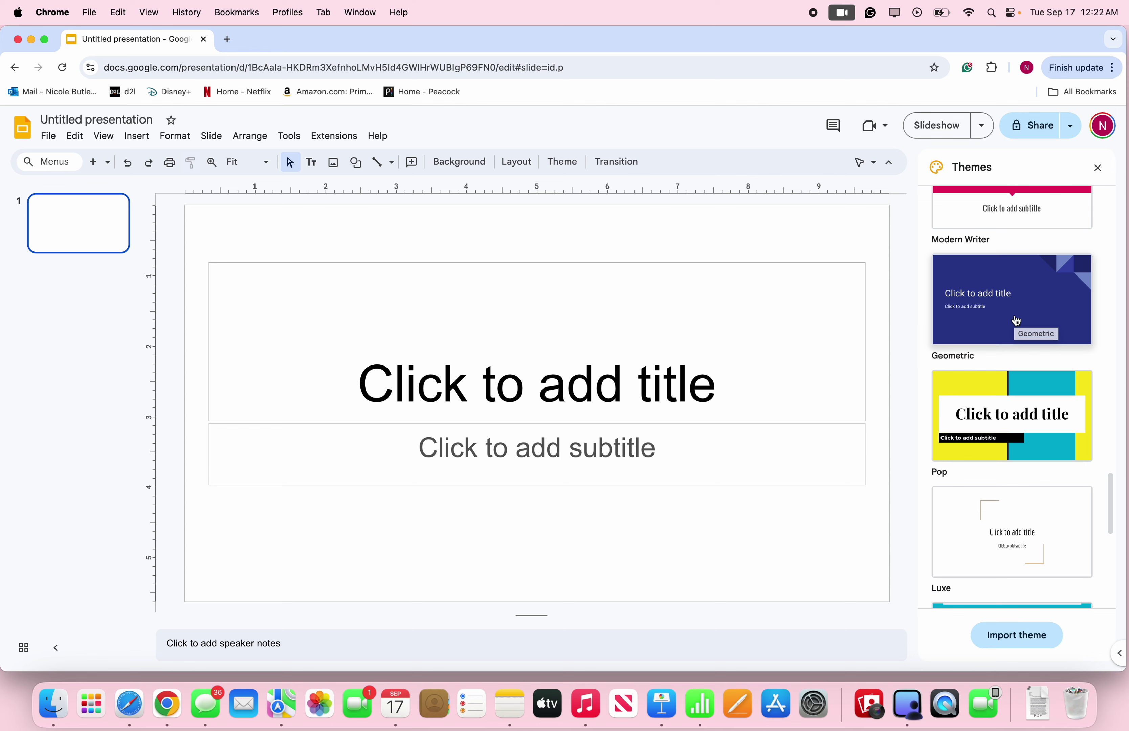
pyautogui.click(989, 336)
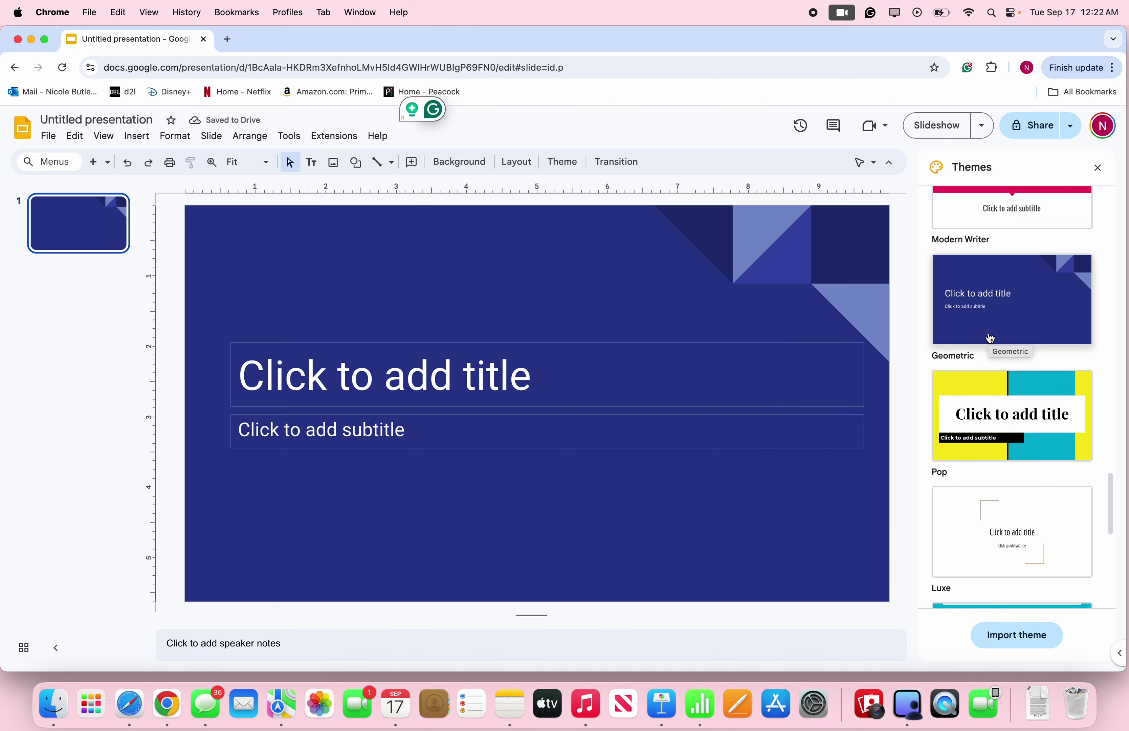
# - Undo Geometric and apply the Modern Writer theme instead
pyautogui.click(127, 162)
pyautogui.scroll(3, 1044, 294)
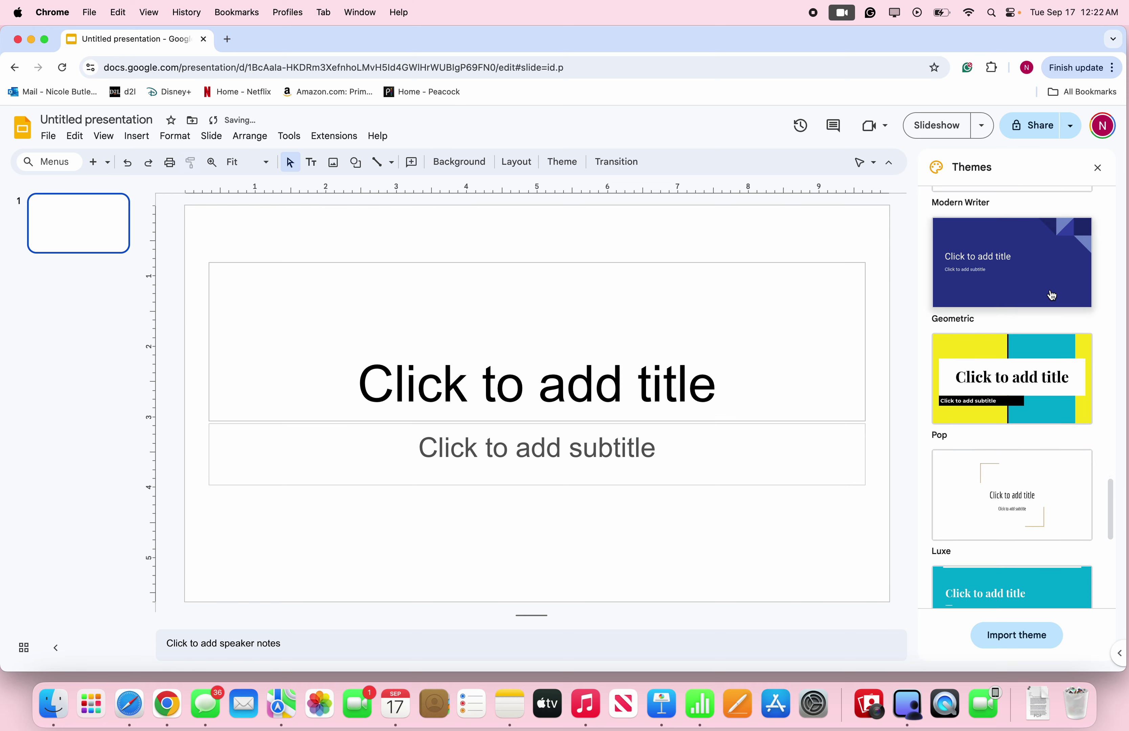
pyautogui.click(1021, 307)
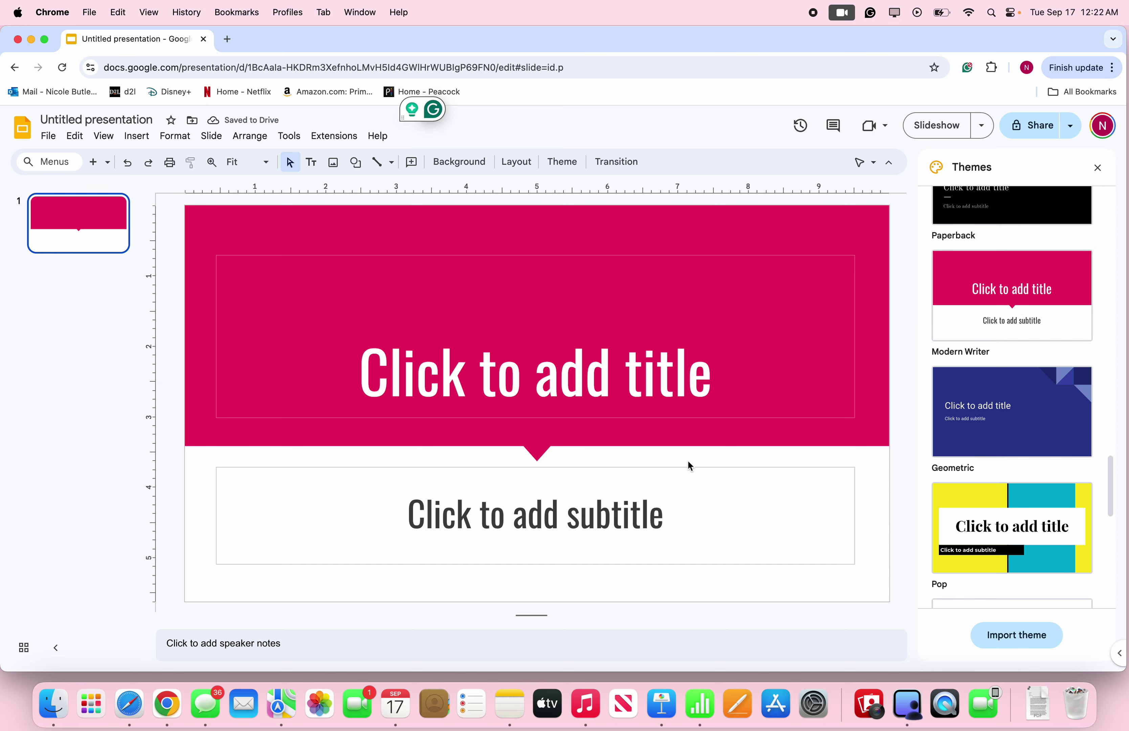
# - Type 'Title Page' into the title placeholder
pyautogui.click(618, 369)
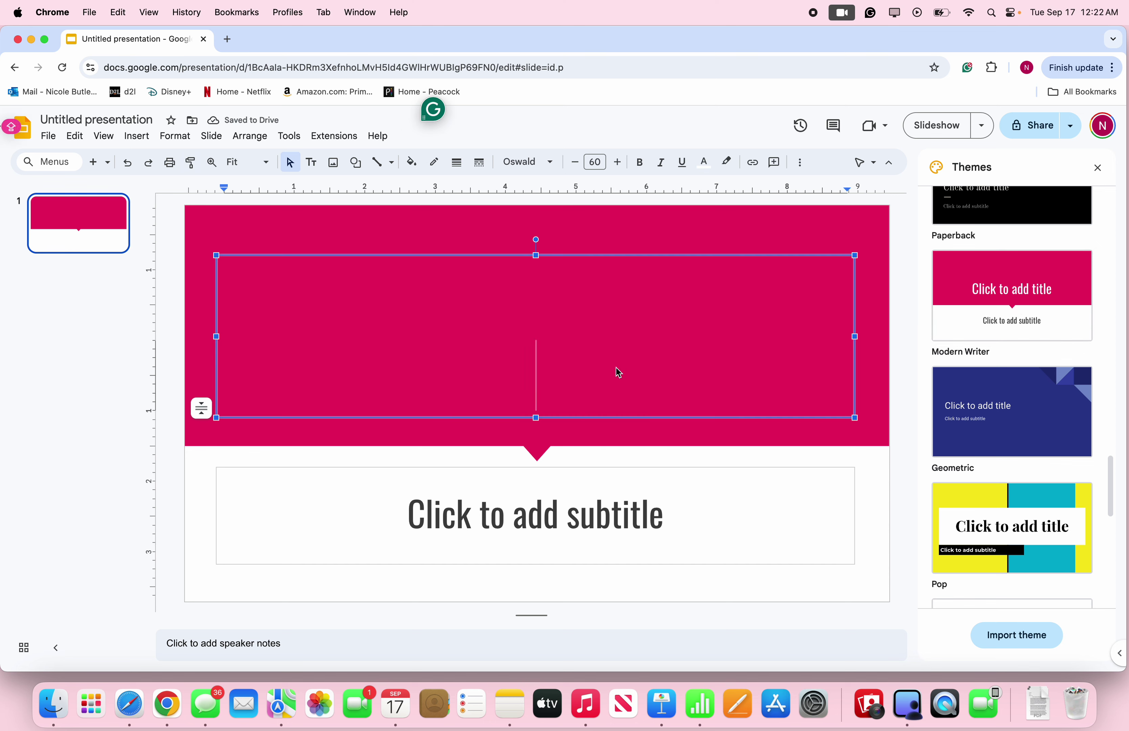
pyautogui.write('Title Pag')
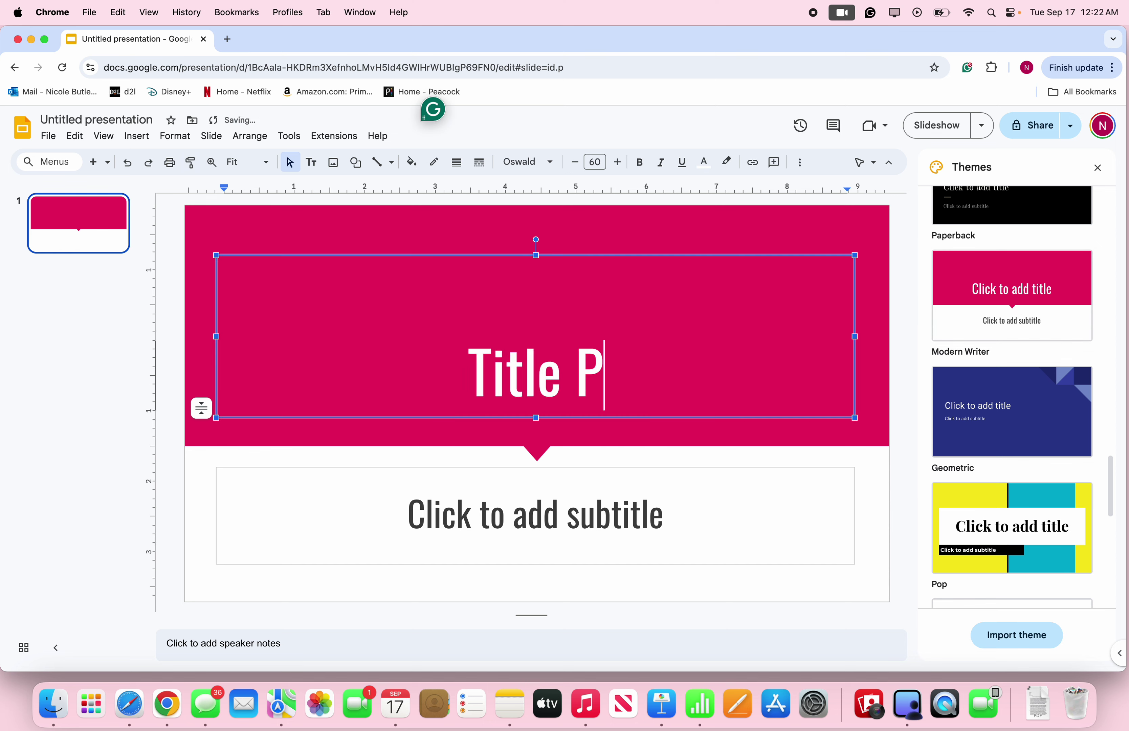
pyautogui.press('BackSpace')
pyautogui.press('BackSpace')
pyautogui.press('BackSpace')
pyautogui.write('Page')
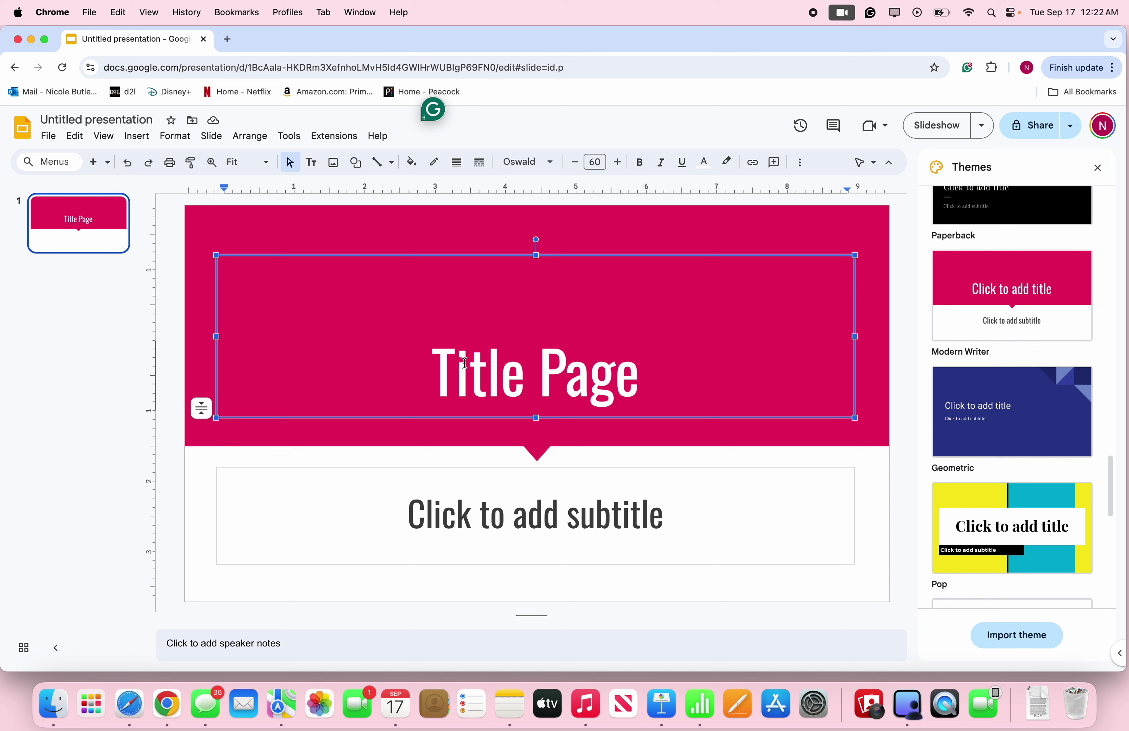
# - Type 'name date purpose' as a draft subtitle, then erase it
pyautogui.click(424, 522)
pyautogui.write('name')
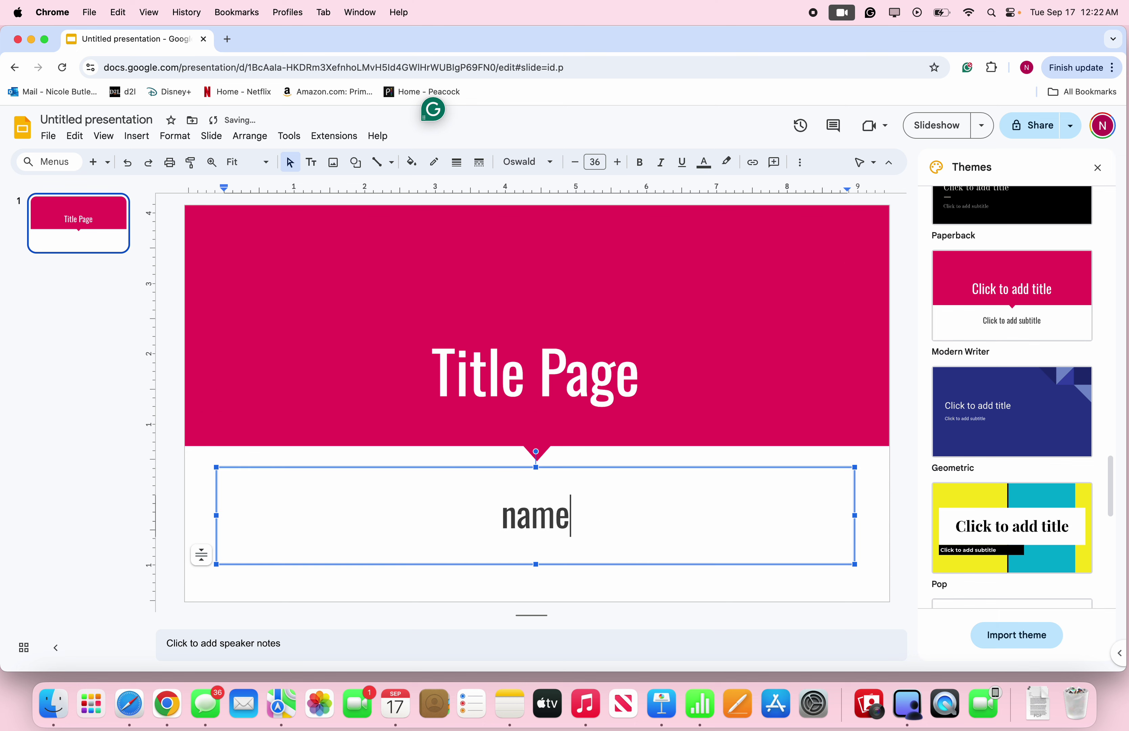
pyautogui.write(' date ')
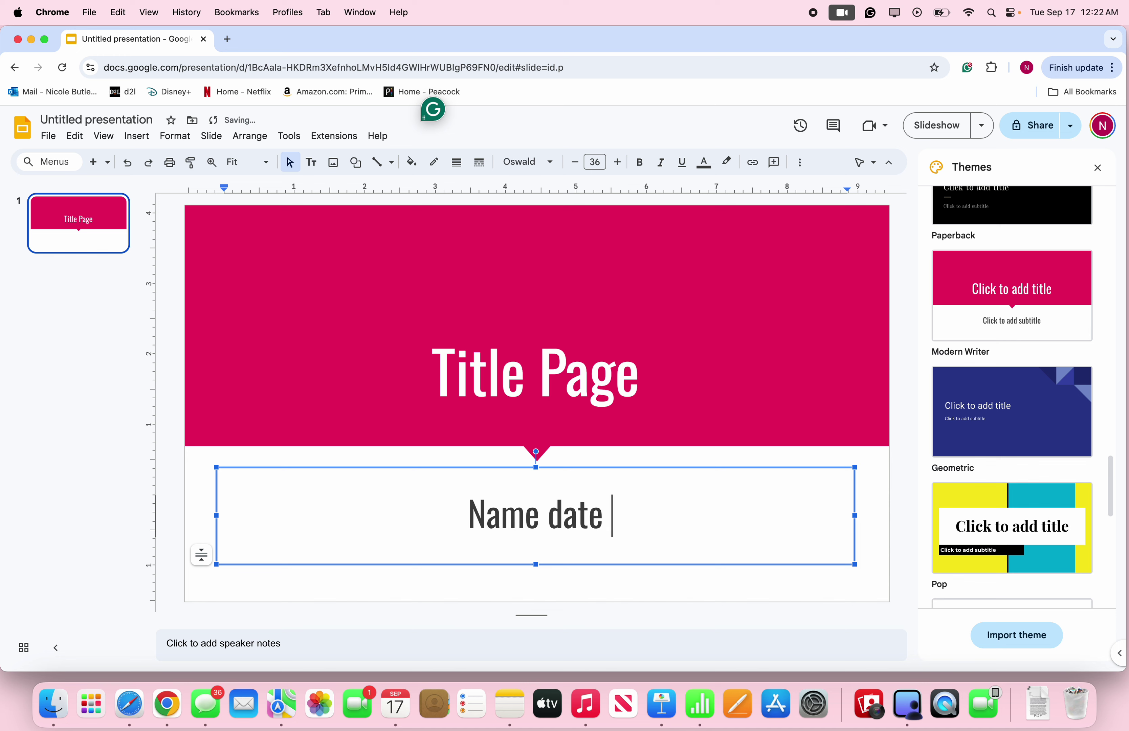
pyautogui.write('purple')
pyautogui.press('BackSpace')
pyautogui.press('BackSpace')
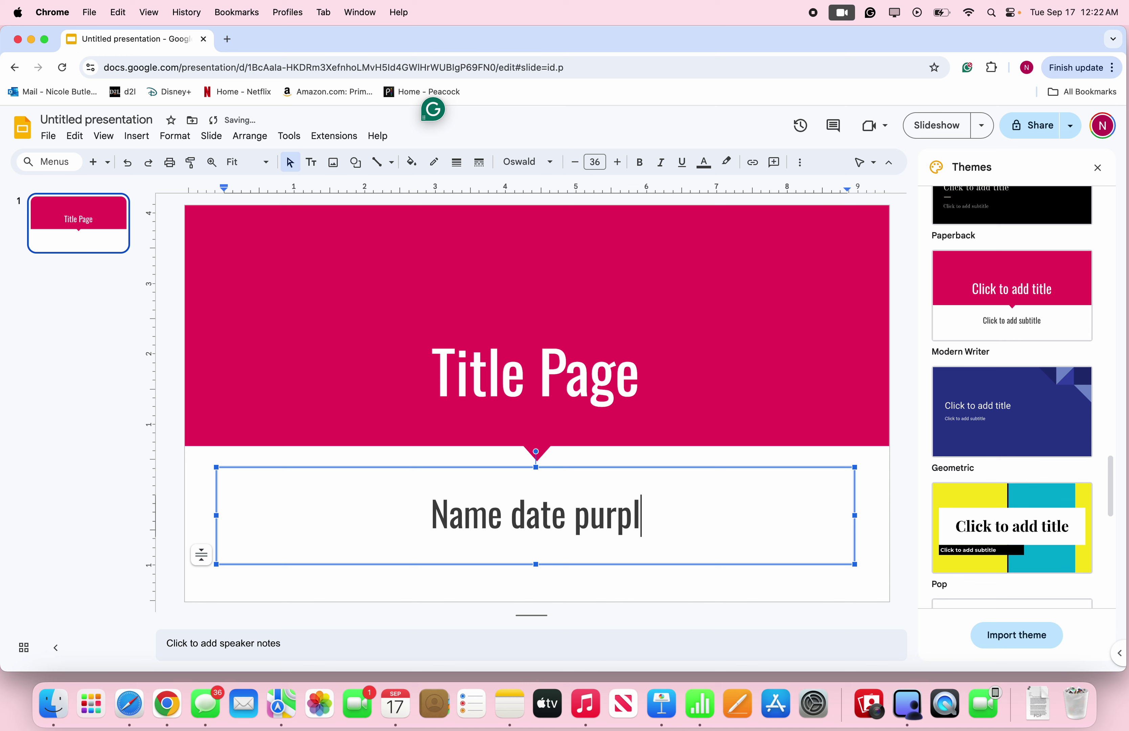
pyautogui.press('BackSpace')
pyautogui.press('BackSpace')
pyautogui.write('pur')
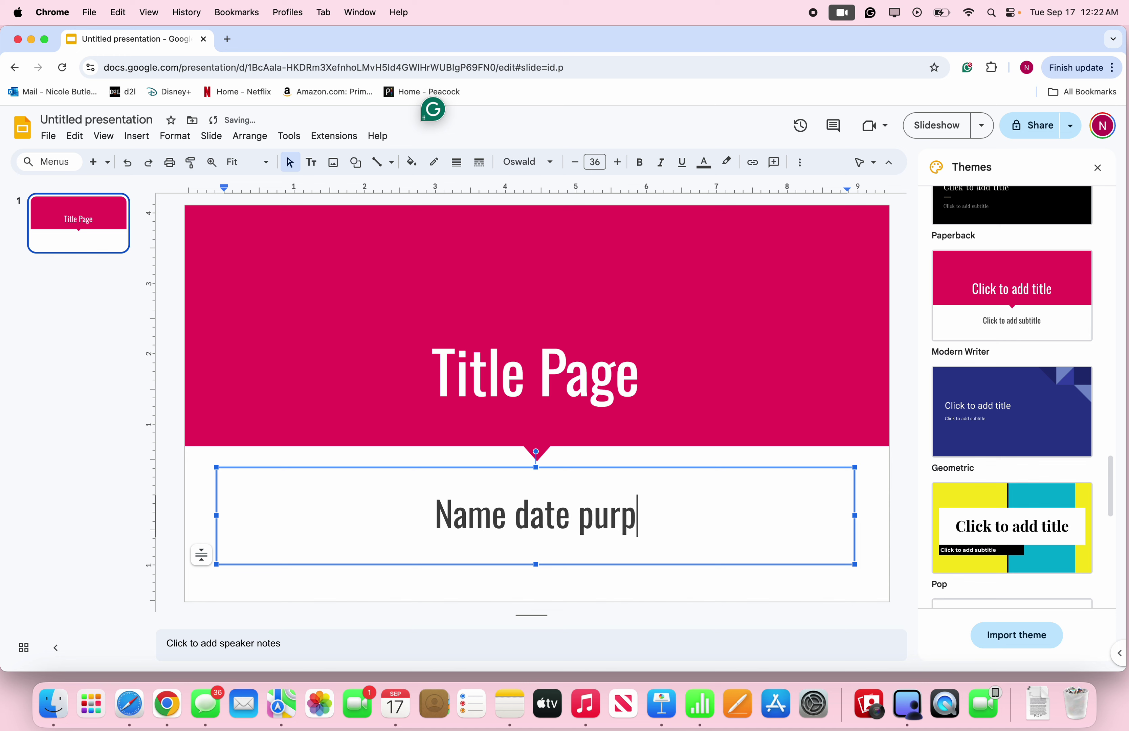
pyautogui.write('p')
pyautogui.press('BackSpace')
pyautogui.write('ose')
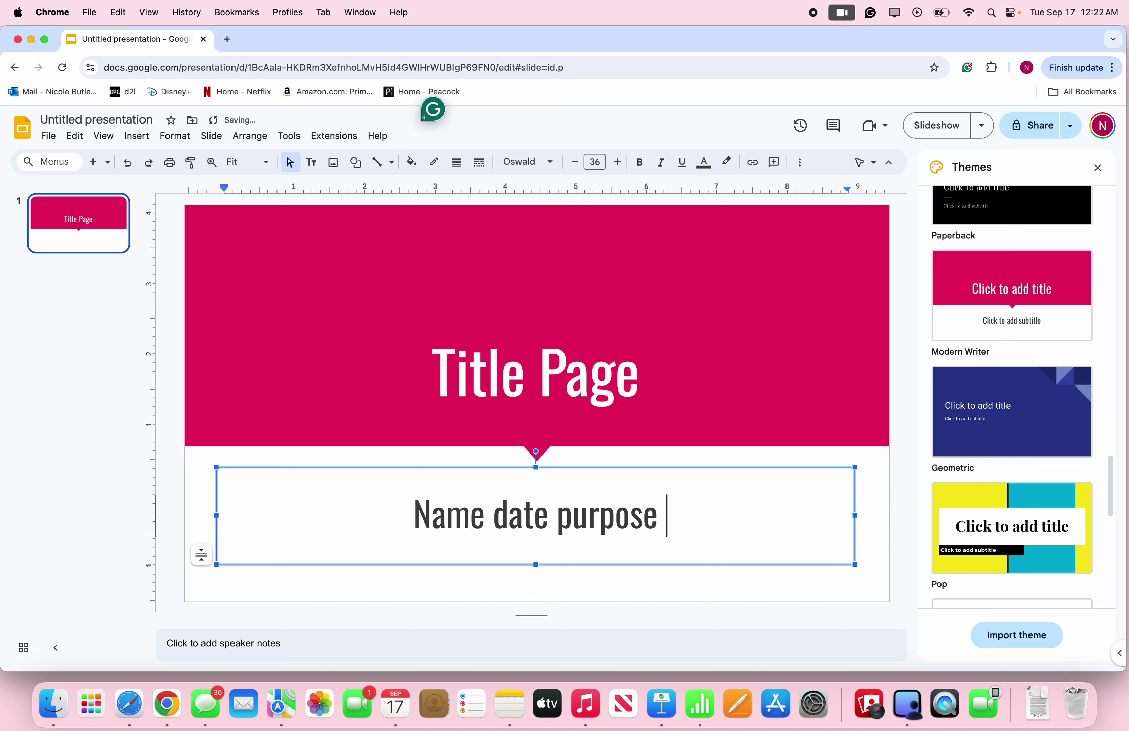
pyautogui.press('BackSpace')
pyautogui.press('BackSpace')
pyautogui.press('BackSpace')
pyautogui.press('BackSpace')
pyautogui.press('BackSpace')
pyautogui.press('BackSpace')
pyautogui.press('BackSpace')
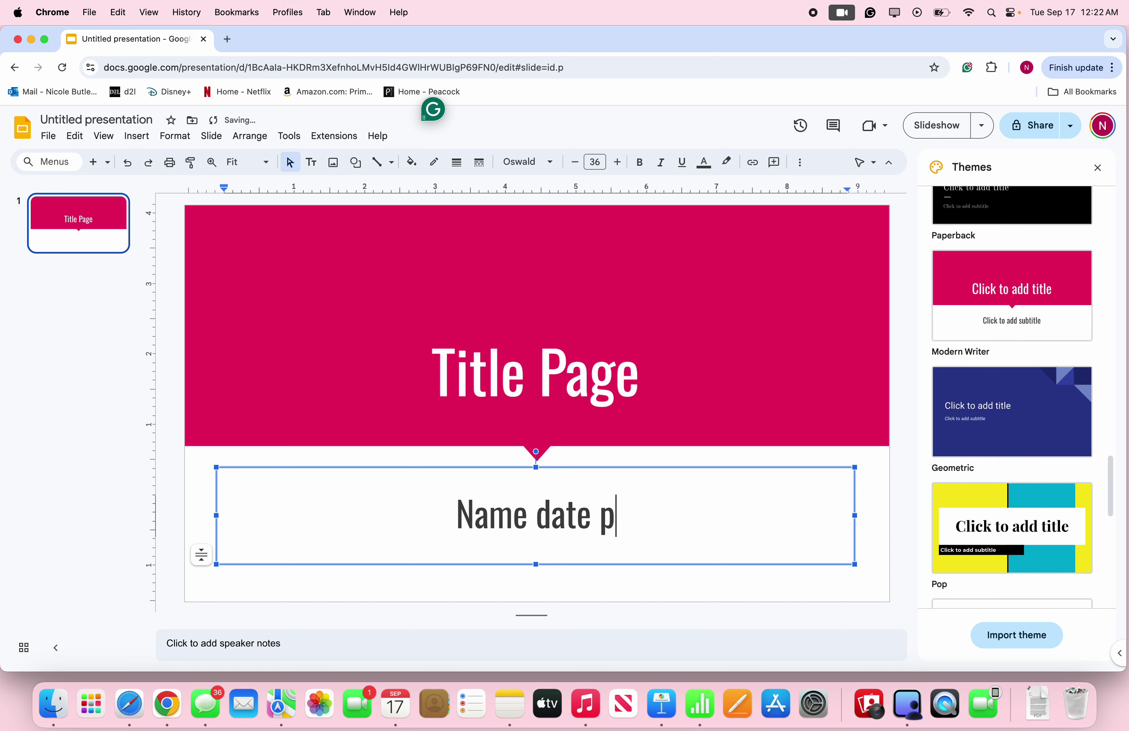
pyautogui.press('BackSpace')
pyautogui.press('BackSpace')
pyautogui.press('BackSpace')
pyautogui.press('BackSpace')
pyautogui.press('BackSpace')
pyautogui.press('BackSpace')
pyautogui.press('BackSpace')
pyautogui.press('BackSpace')
pyautogui.press('BackSpace')
pyautogui.press('BackSpace')
pyautogui.press('BackSpace')
# - Fill the subtitle with the presenter's name and 'YPD MEETING SEP 17 2024'
pyautogui.press('super+shift+l')
pyautogui.write('Nic')
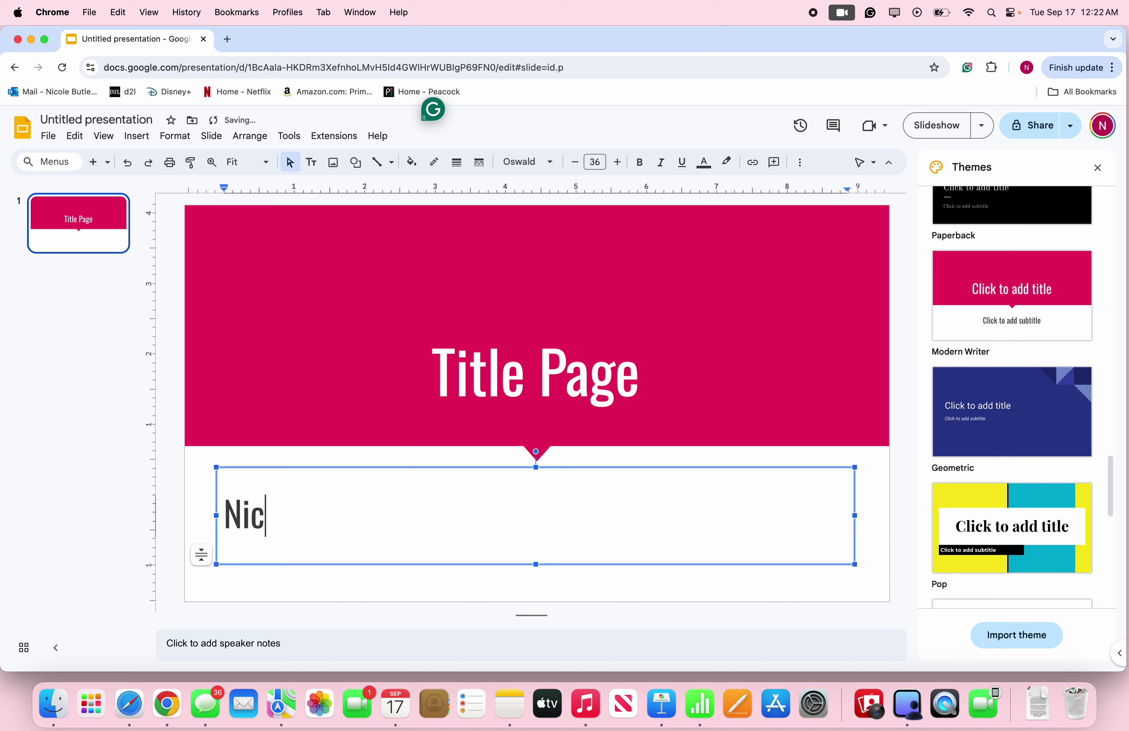
pyautogui.write('ole')
pyautogui.write('Butler')
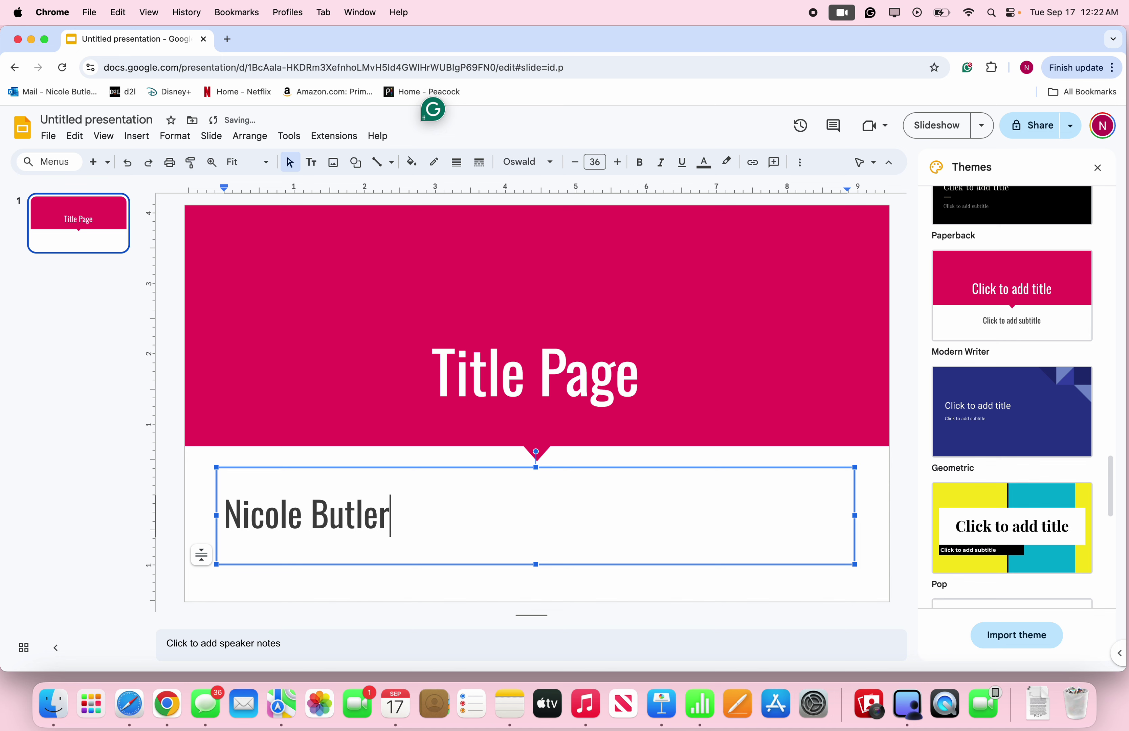
pyautogui.write('- YPD MEE')
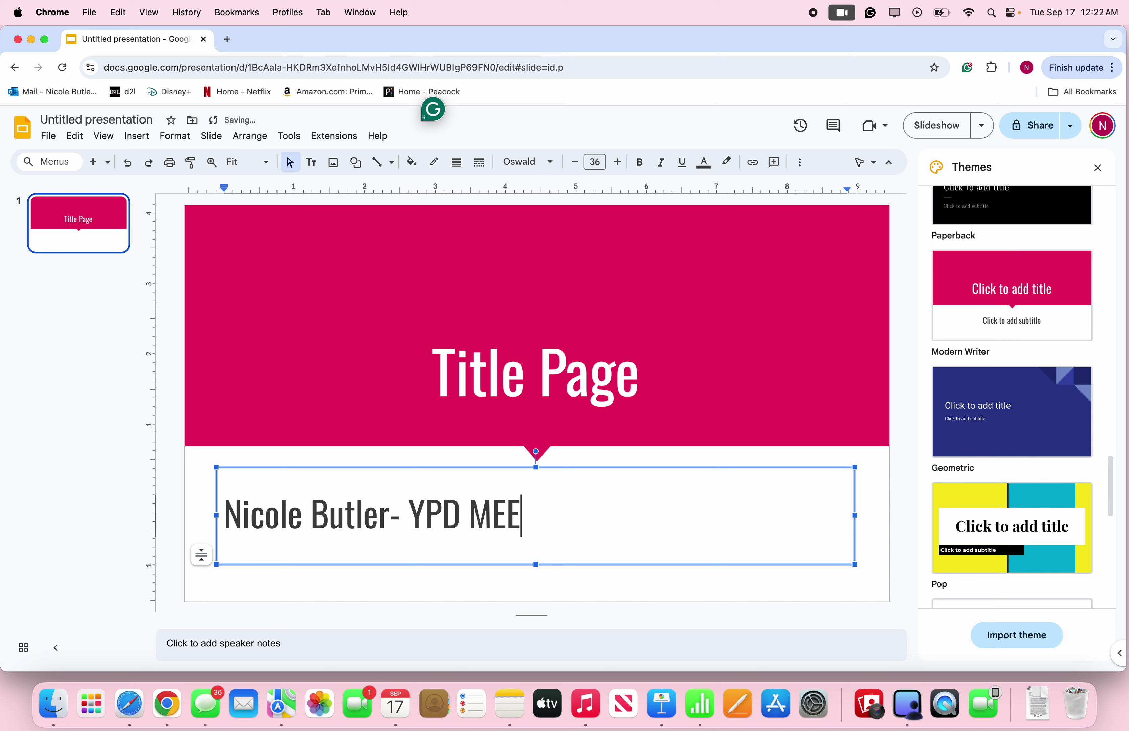
pyautogui.write('TIN G SEP')
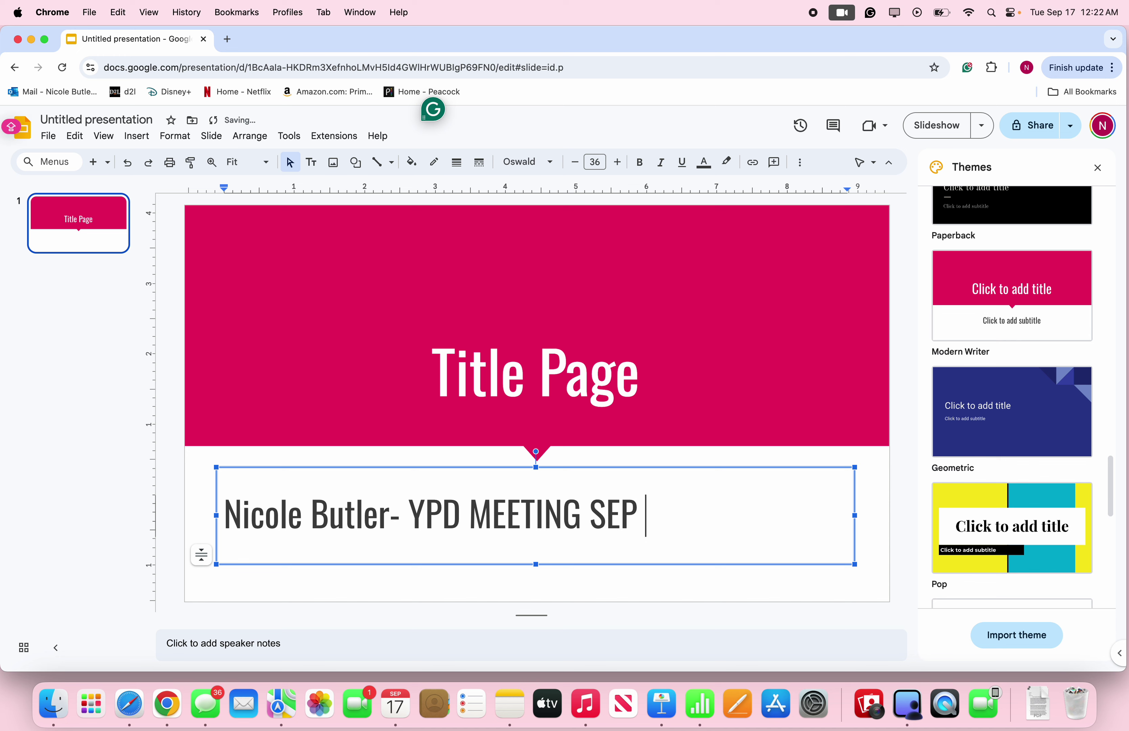
pyautogui.write(' 2')
pyautogui.press('BackSpace')
pyautogui.write('19')
pyautogui.press('BackSpace')
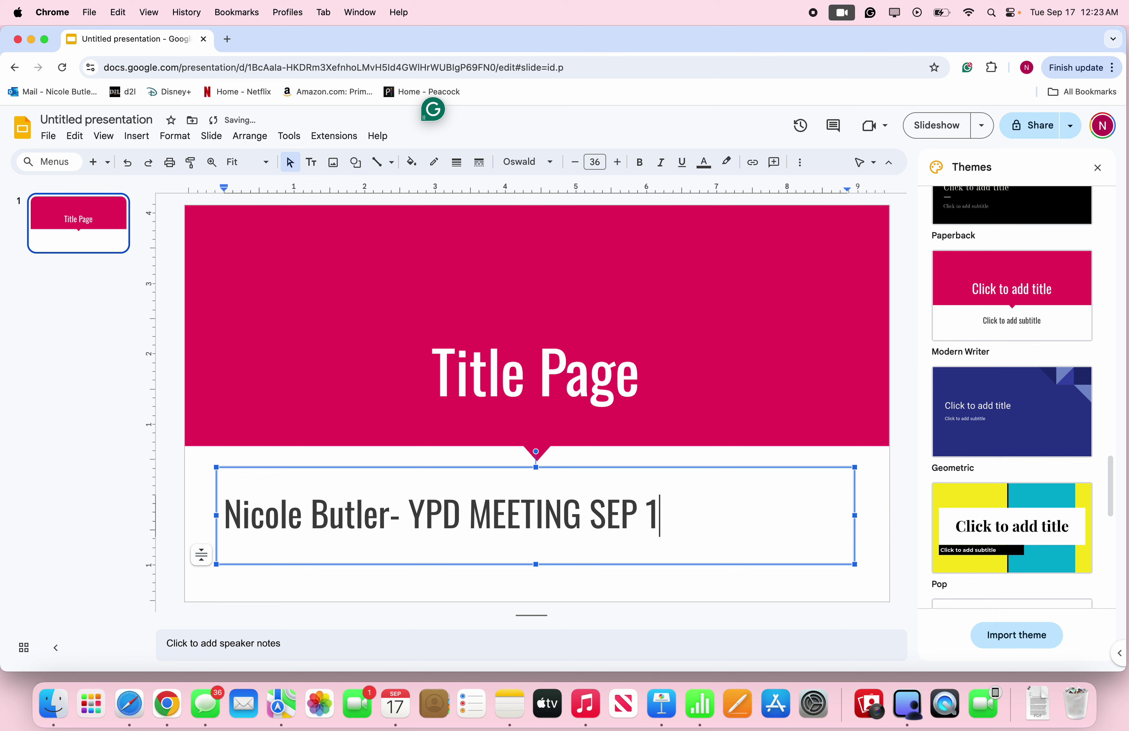
pyautogui.write('7. 20')
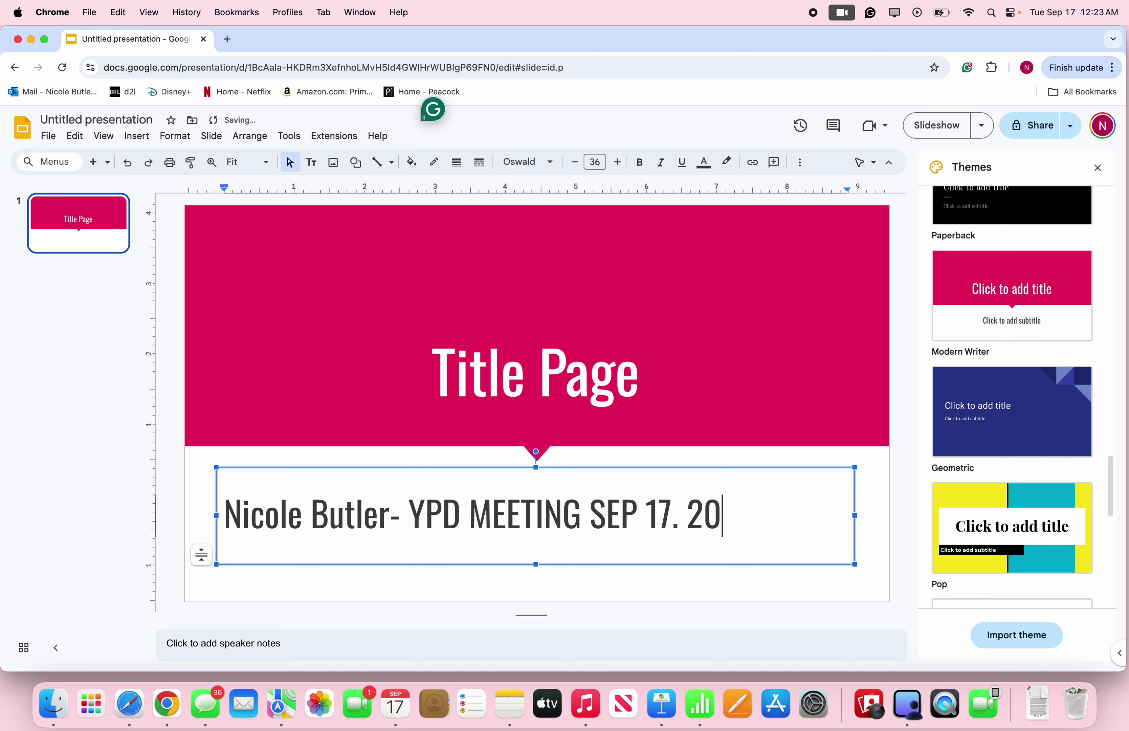
pyautogui.write('24')
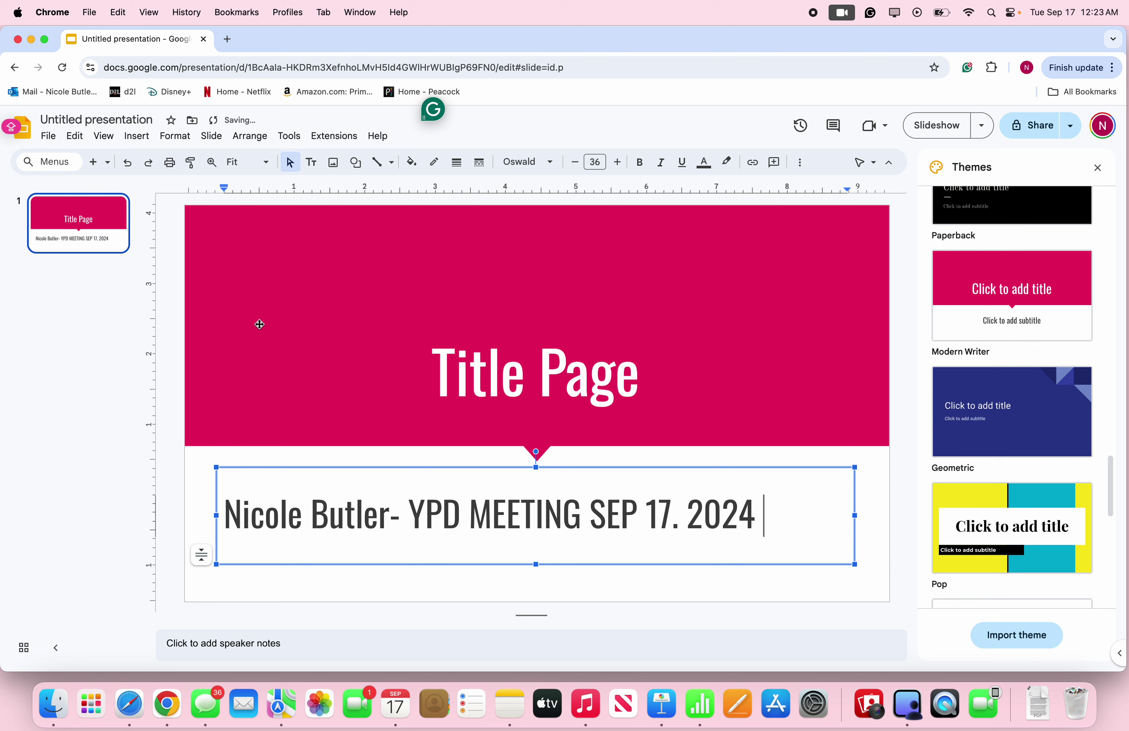
# - Change the title to 'Mimi's Presentation 101'
pyautogui.click(266, 329)
pyautogui.click(412, 376)
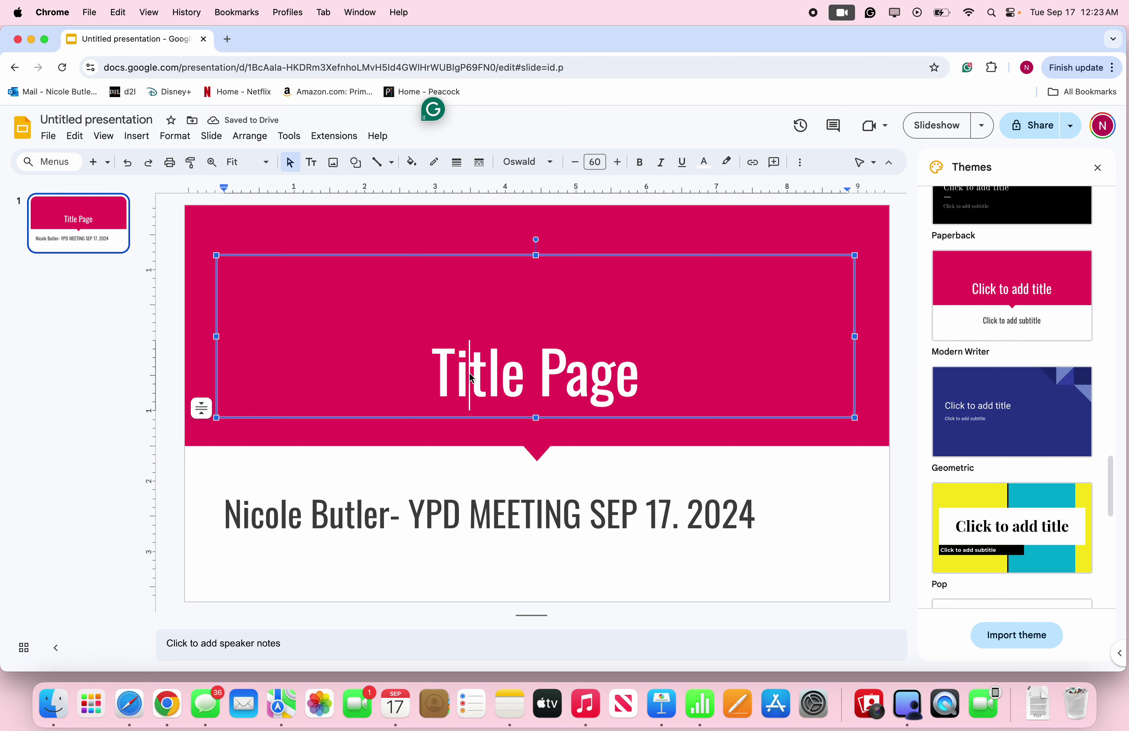
pyautogui.hotkey('alt', 'shift', 'Right')
pyautogui.hotkey('alt', 'shift', 'Right')
pyautogui.write('ml')
pyautogui.press('BackSpace')
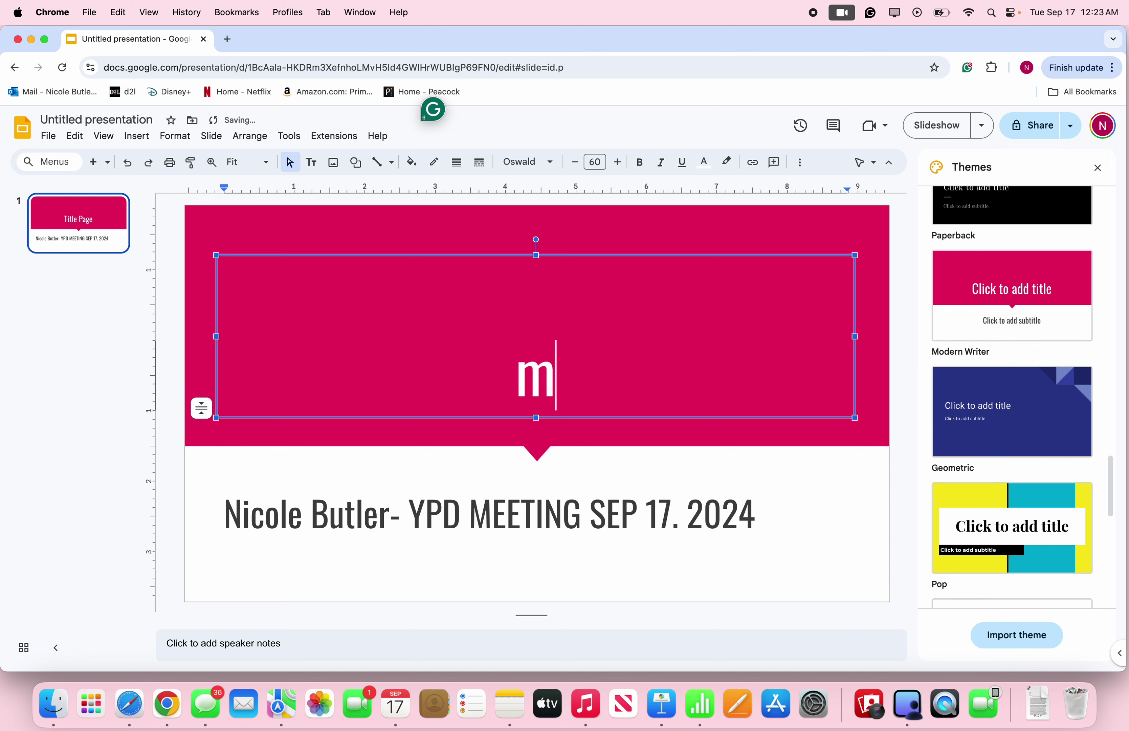
pyautogui.press('BackSpace')
pyautogui.write('Mimis')
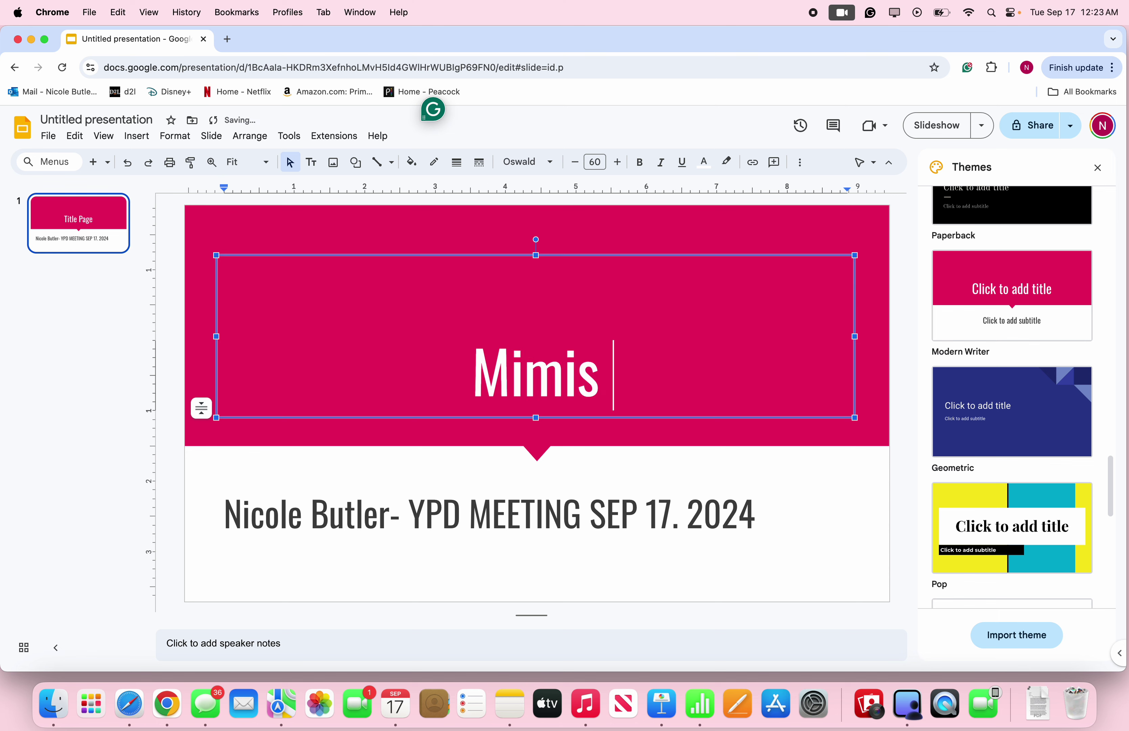
pyautogui.press('BackSpace')
pyautogui.write("'s Pr")
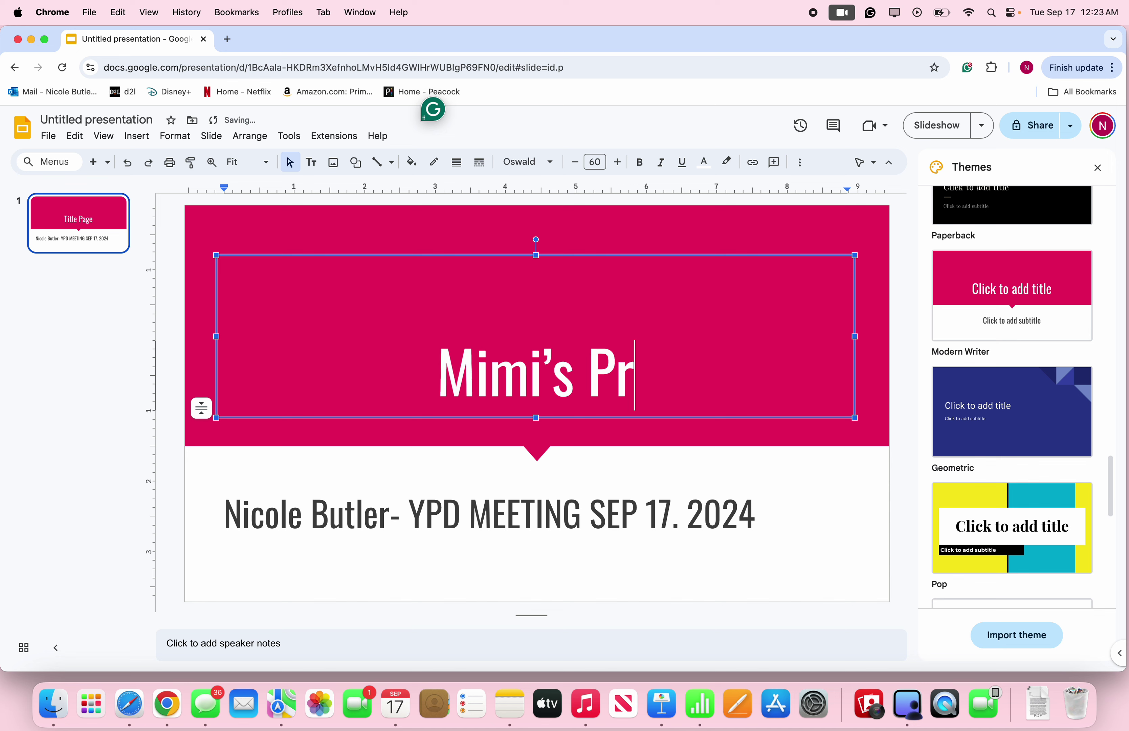
pyautogui.write('esentation 1010')
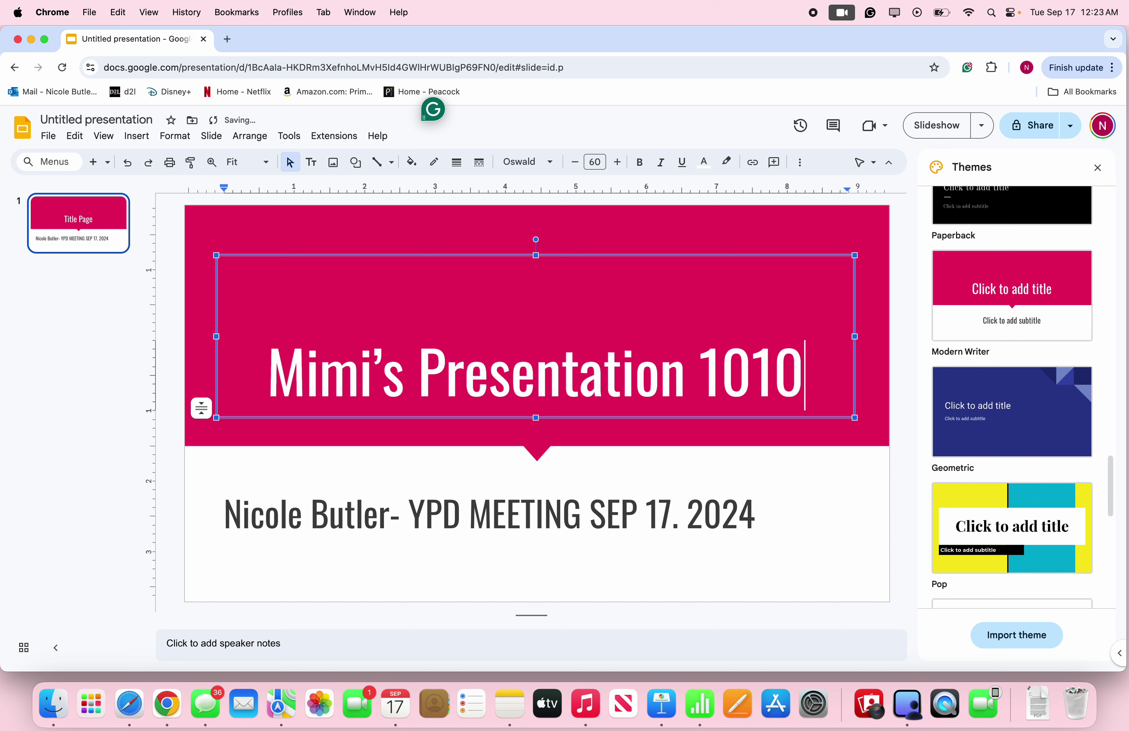
pyautogui.press('BackSpace')
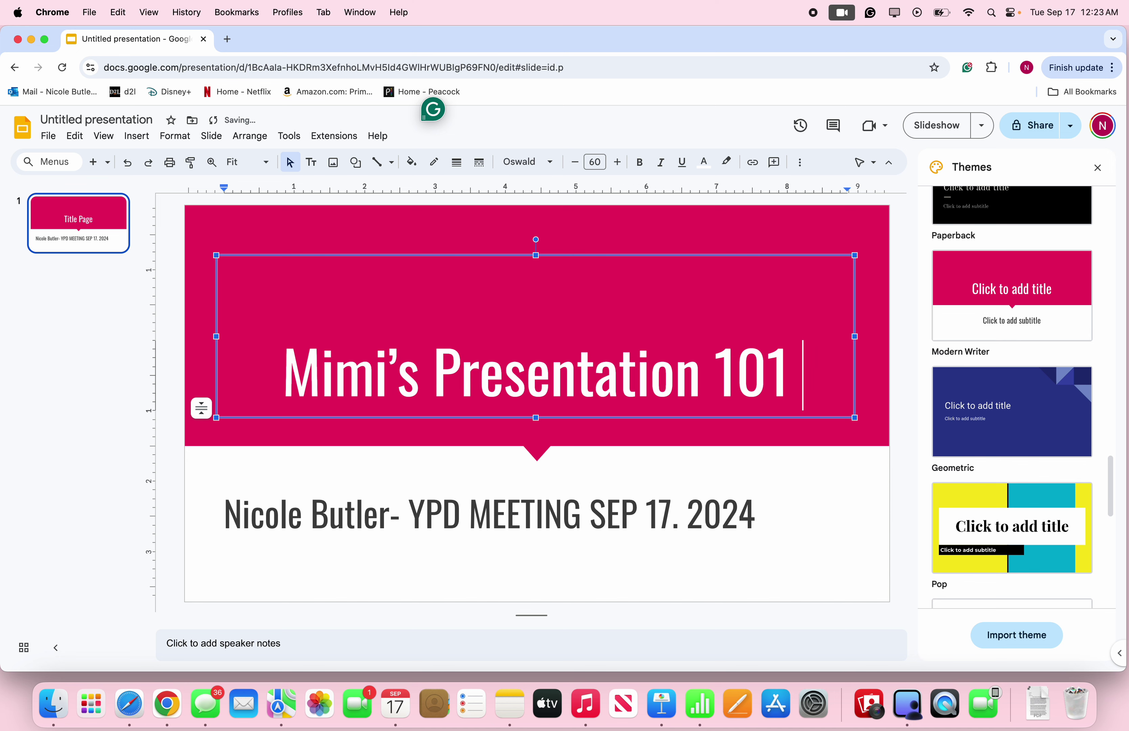
# - Replace the whole subtitle with 'AYEEEEEEEE' and select that word
pyautogui.doubleClick(421, 498)
pyautogui.click(420, 497)
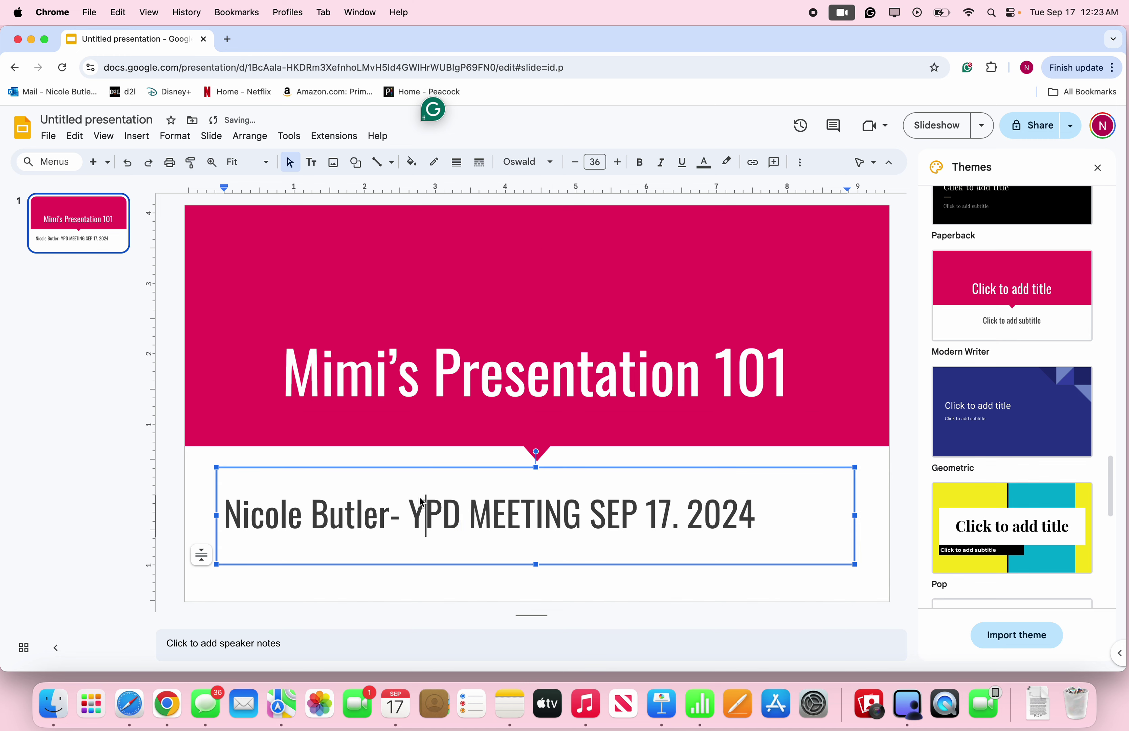
pyautogui.press('super+a')
pyautogui.write('AYEEEEEEEE')
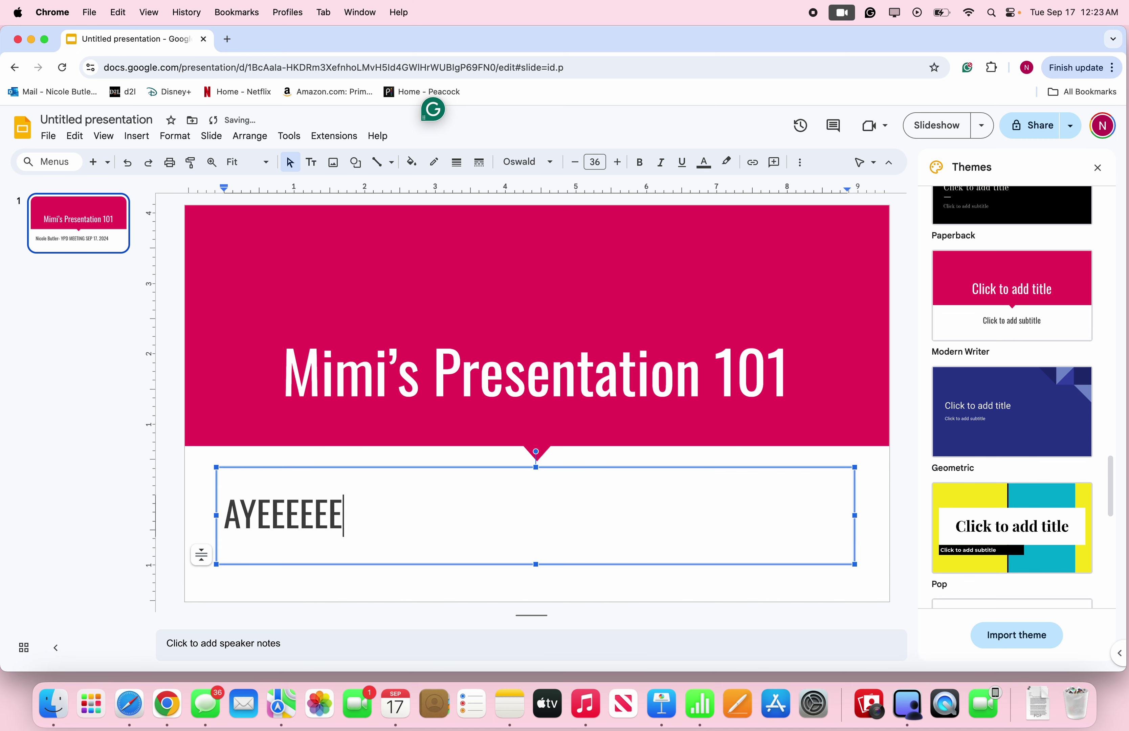
pyautogui.hotkey('shift', 'Right')
pyautogui.click(565, 351)
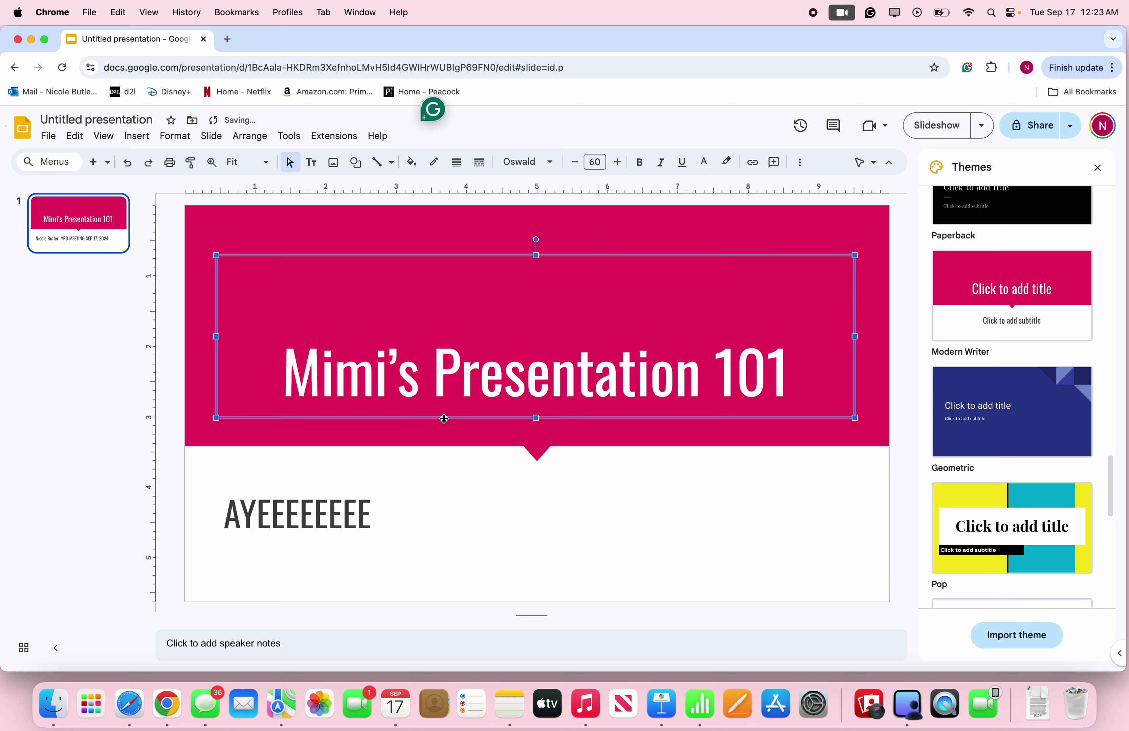
pyautogui.click(248, 503)
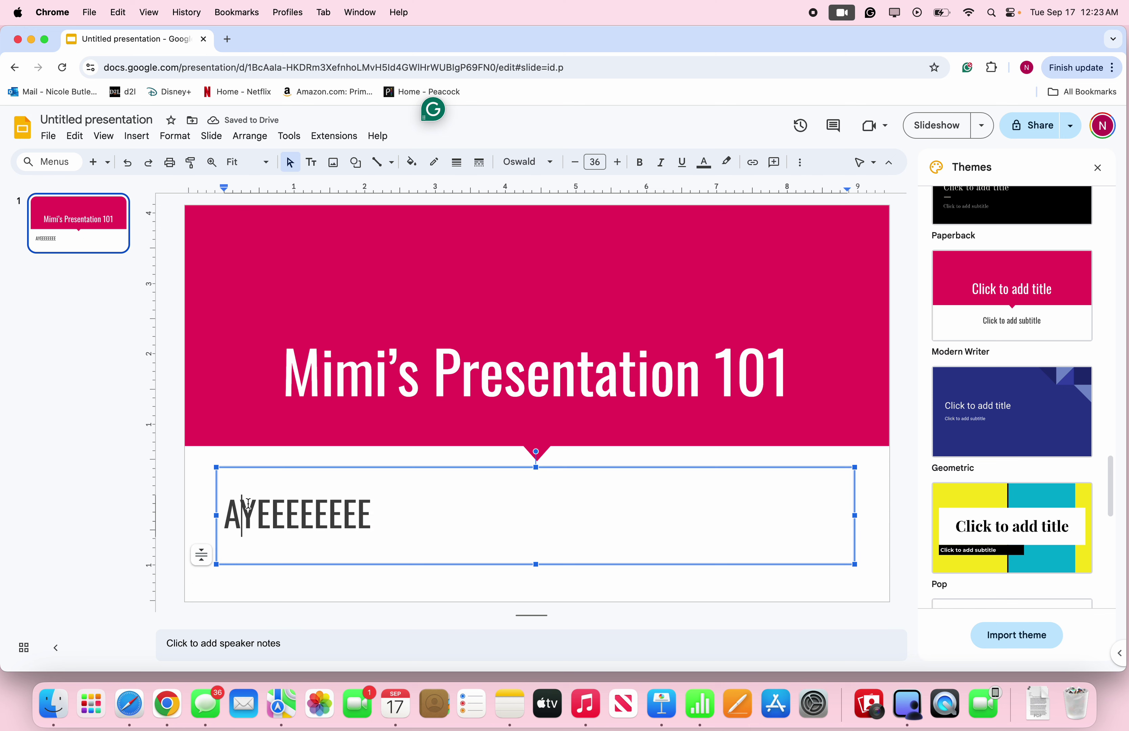
pyautogui.doubleClick(350, 518)
pyautogui.moveTo(381, 516); pyautogui.dragTo(395, 516)
pyautogui.click(395, 516)
pyautogui.doubleClick(330, 519)
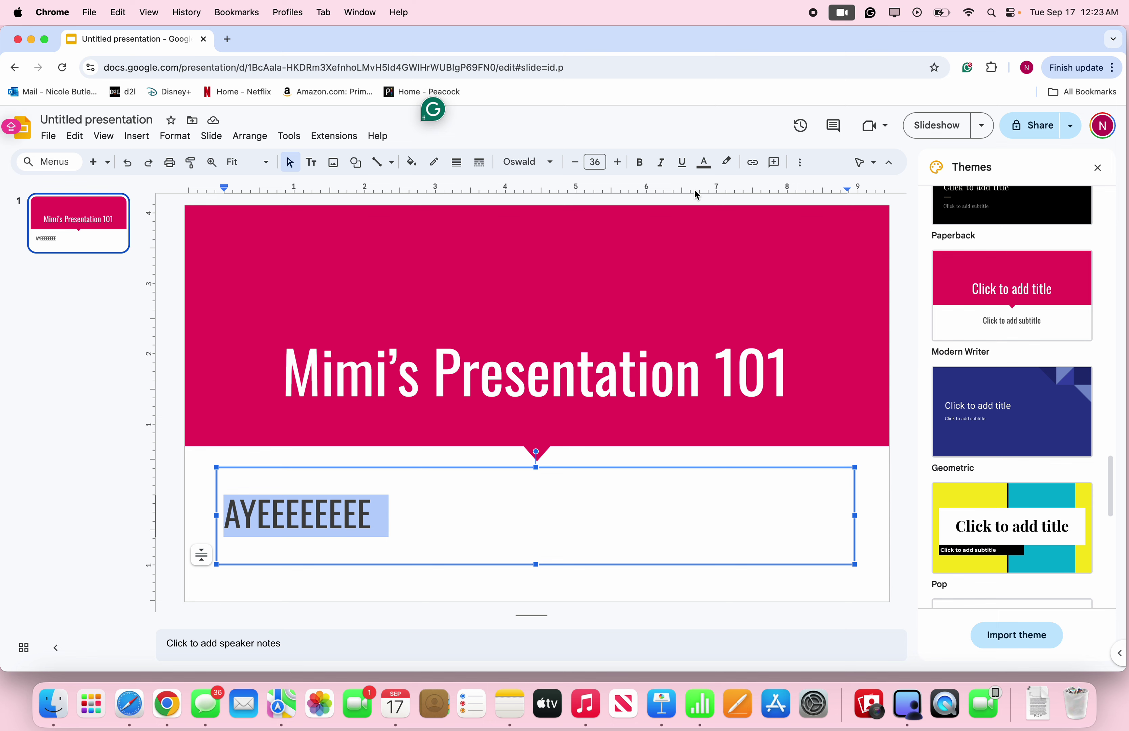
# - Close the Themes panel and centre-align the AYEEEEEEEE subtitle
pyautogui.click(1099, 167)
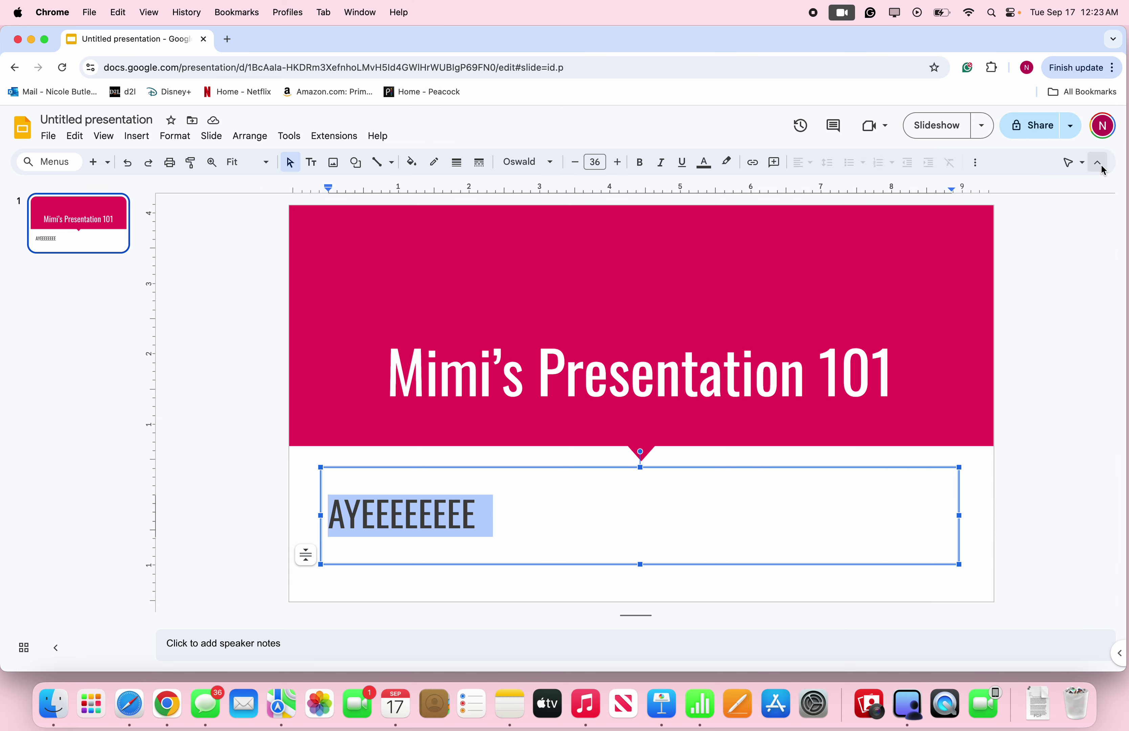
pyautogui.click(802, 162)
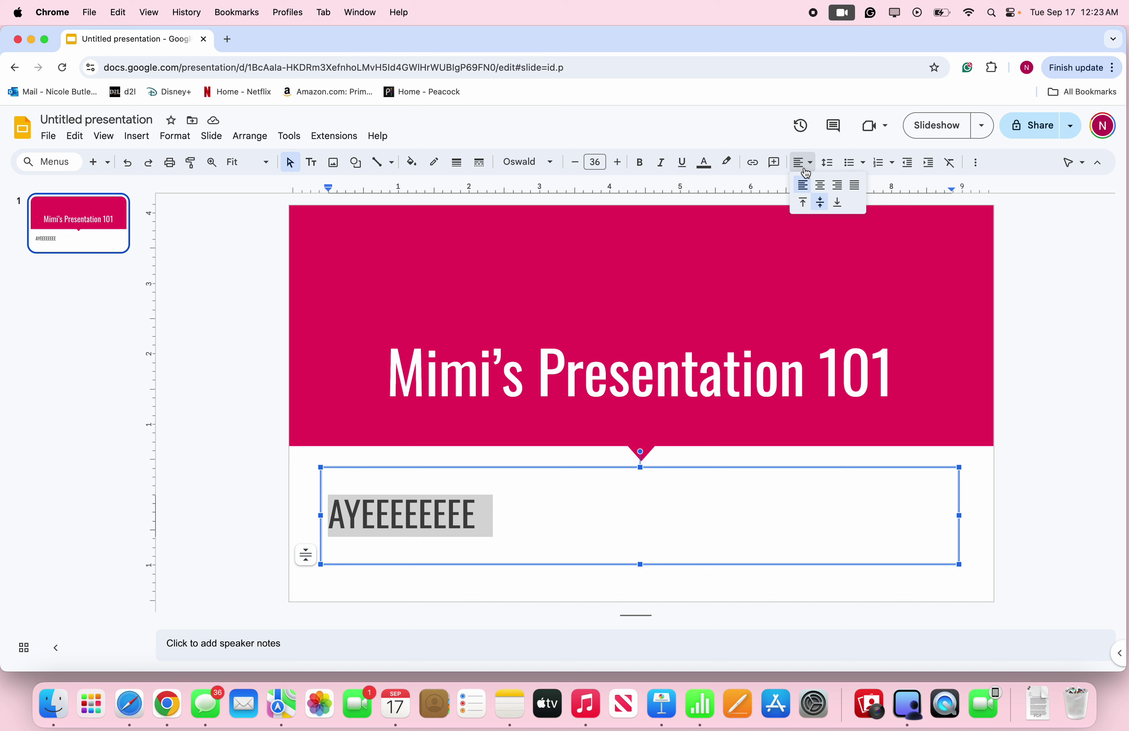
pyautogui.click(805, 171)
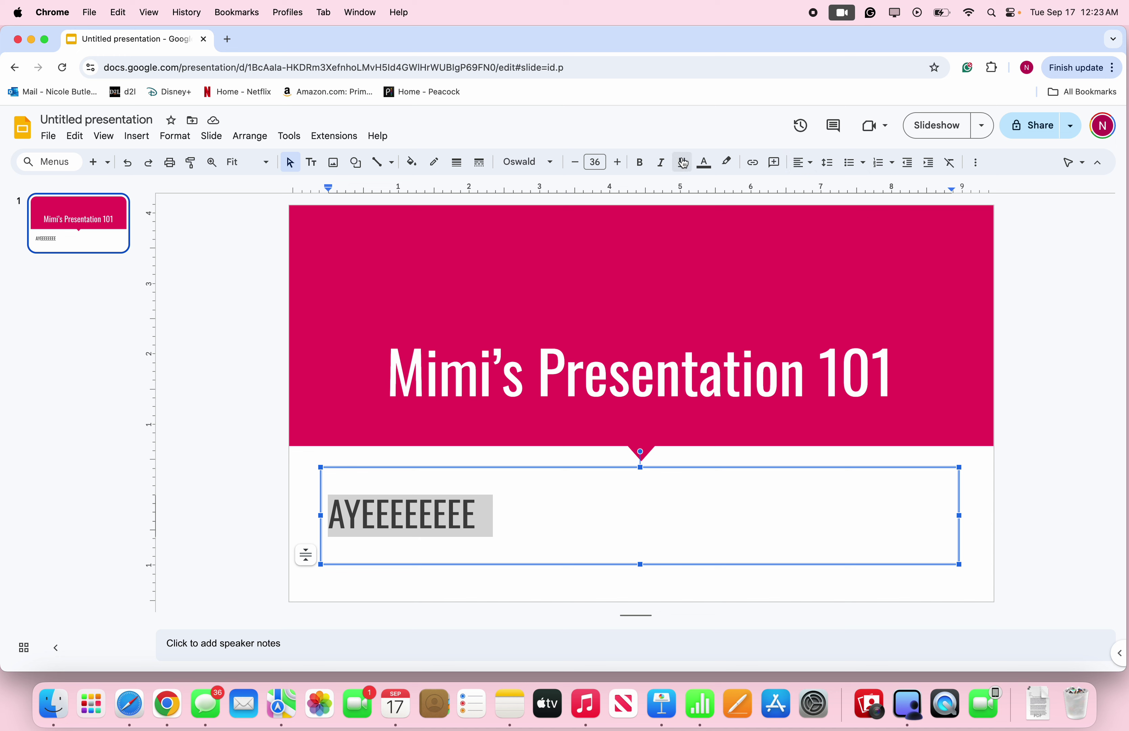
pyautogui.click(804, 166)
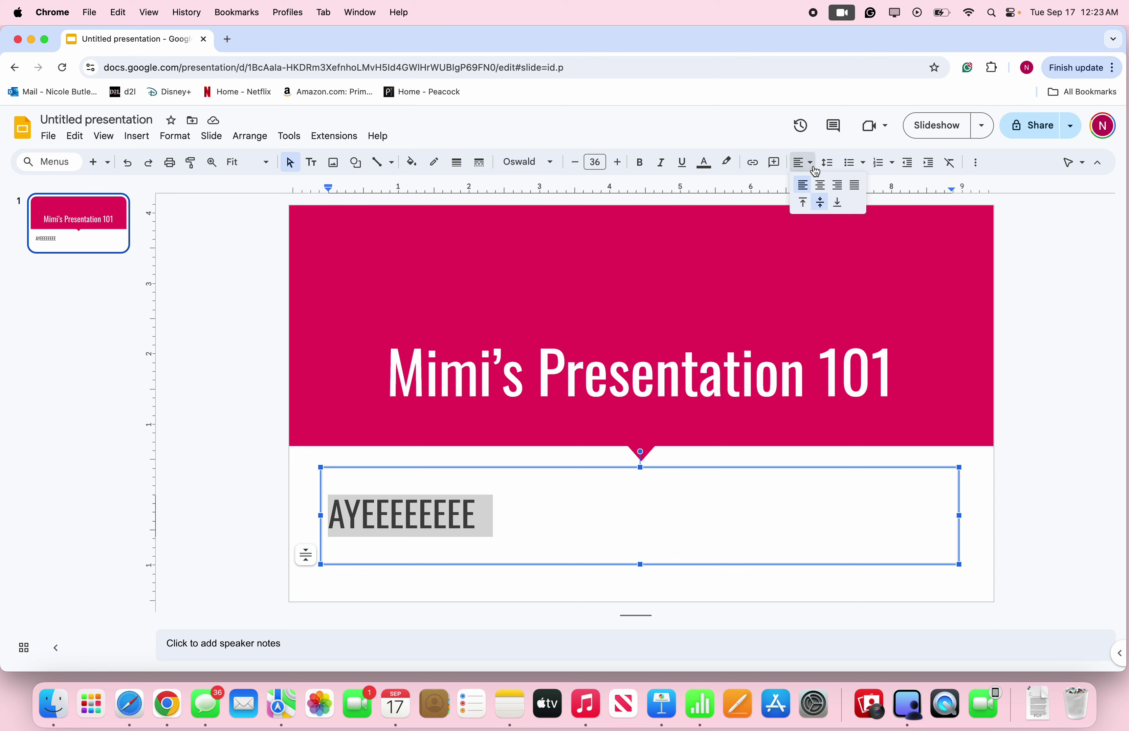
pyautogui.click(821, 186)
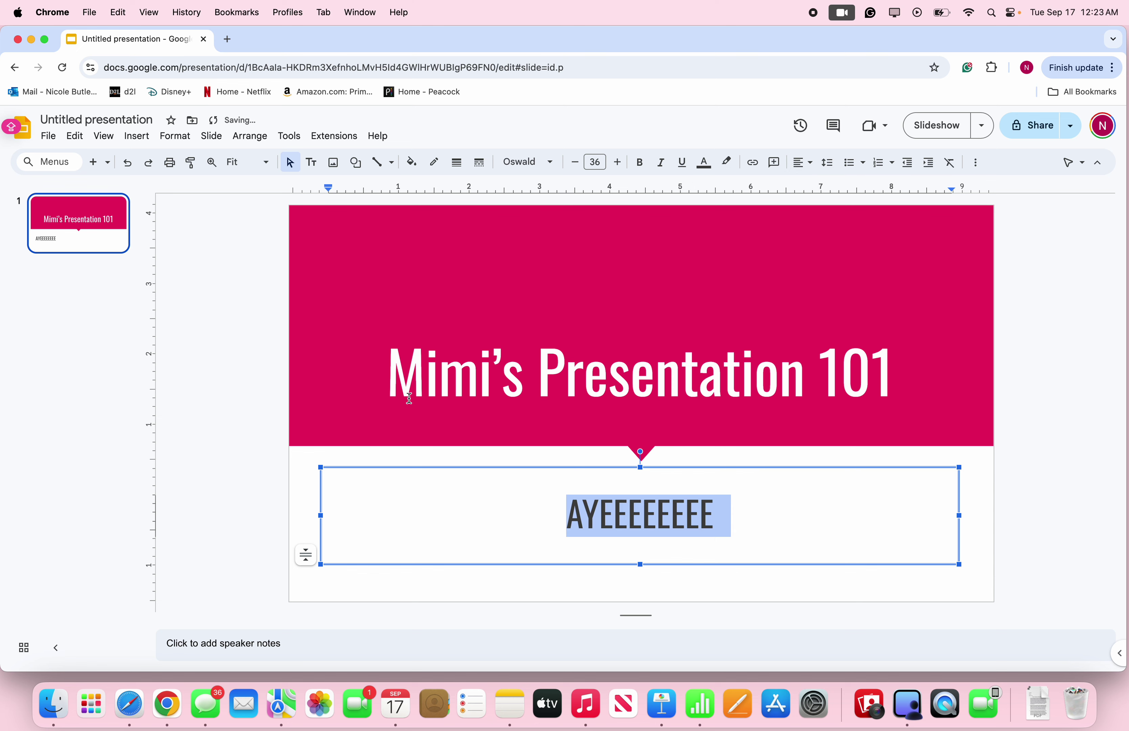
pyautogui.click(424, 361)
pyautogui.click(423, 446)
pyautogui.click(423, 483)
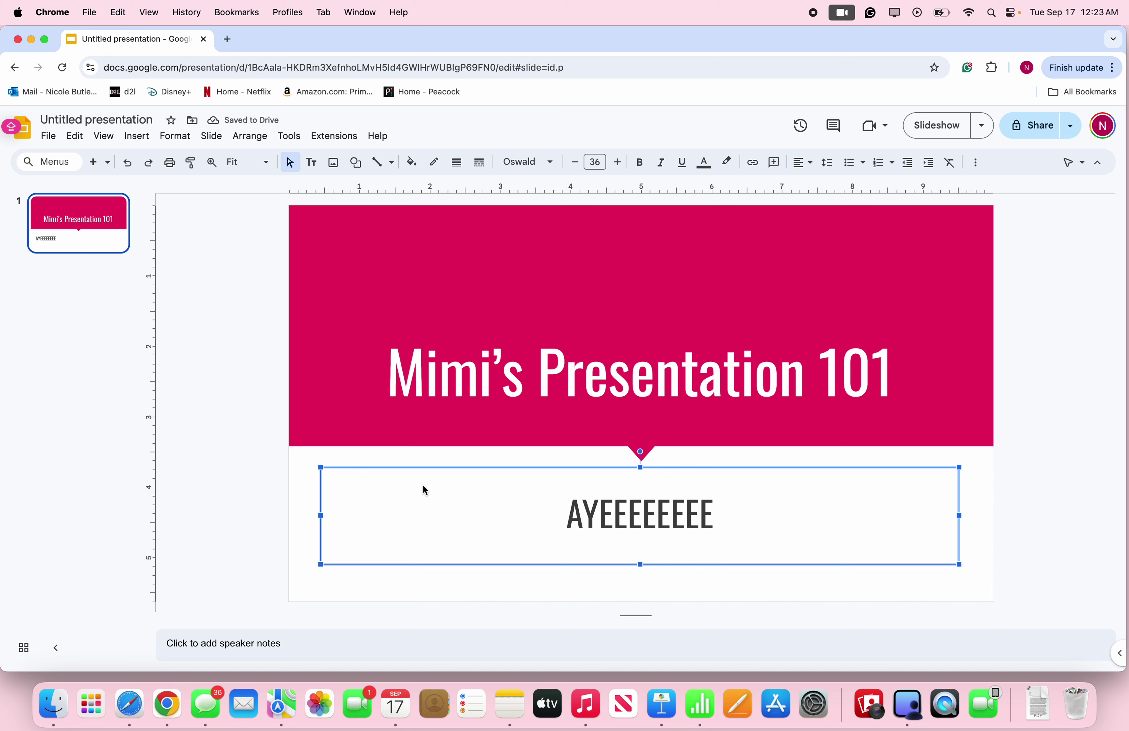
pyautogui.click(257, 351)
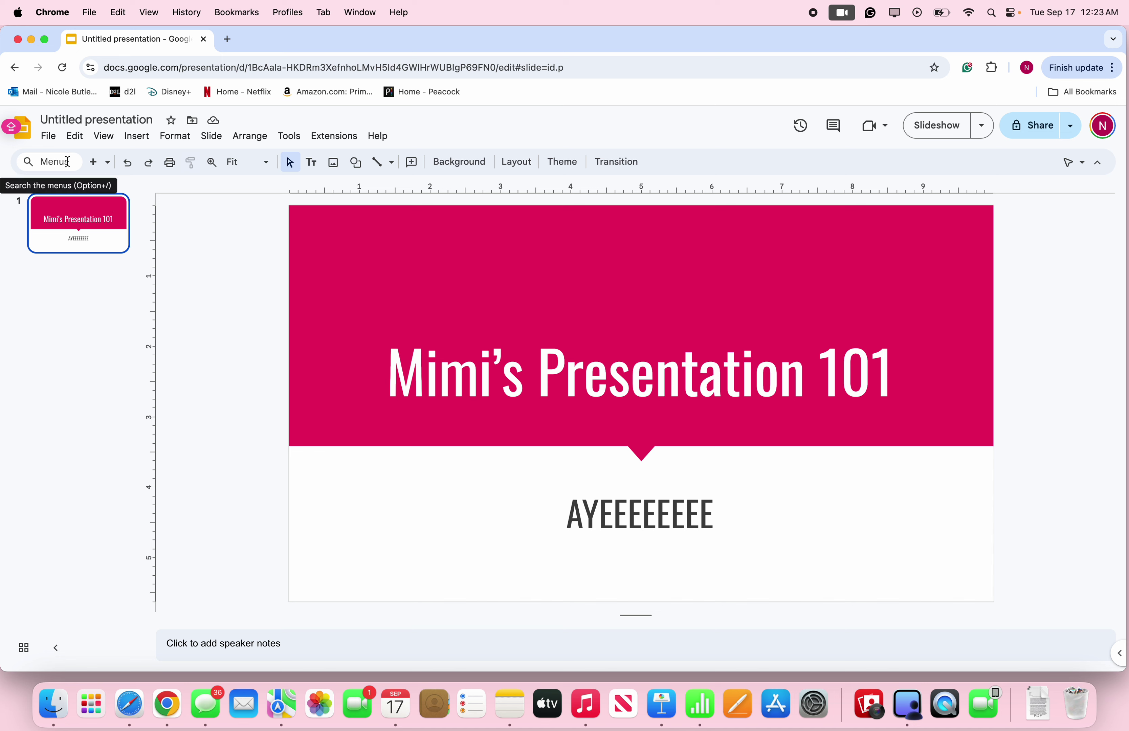
# - Add a second slide titled 'First Topic'
pyautogui.click(93, 164)
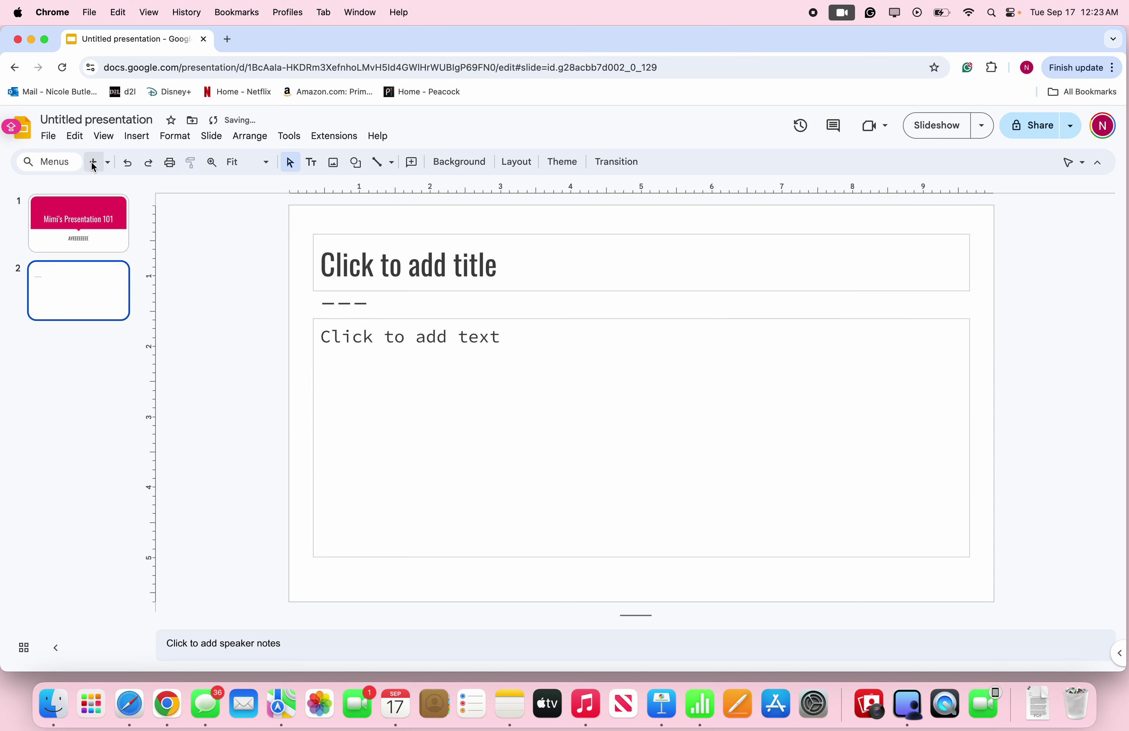
pyautogui.click(384, 269)
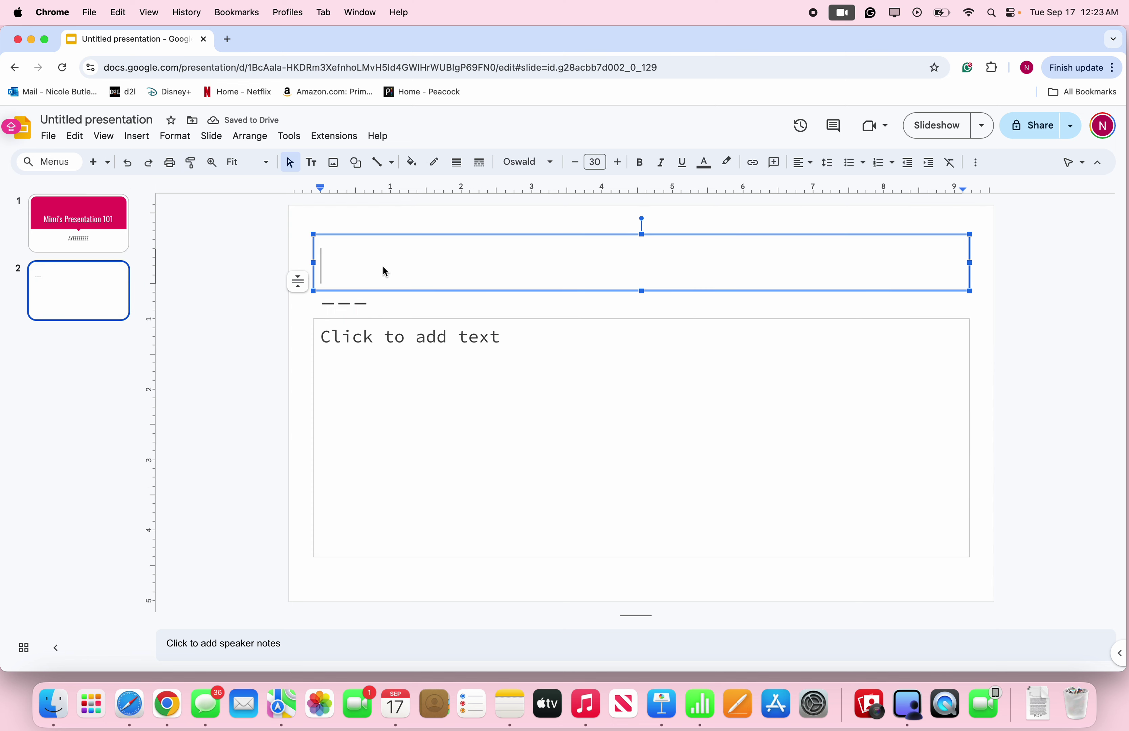
pyautogui.write('F')
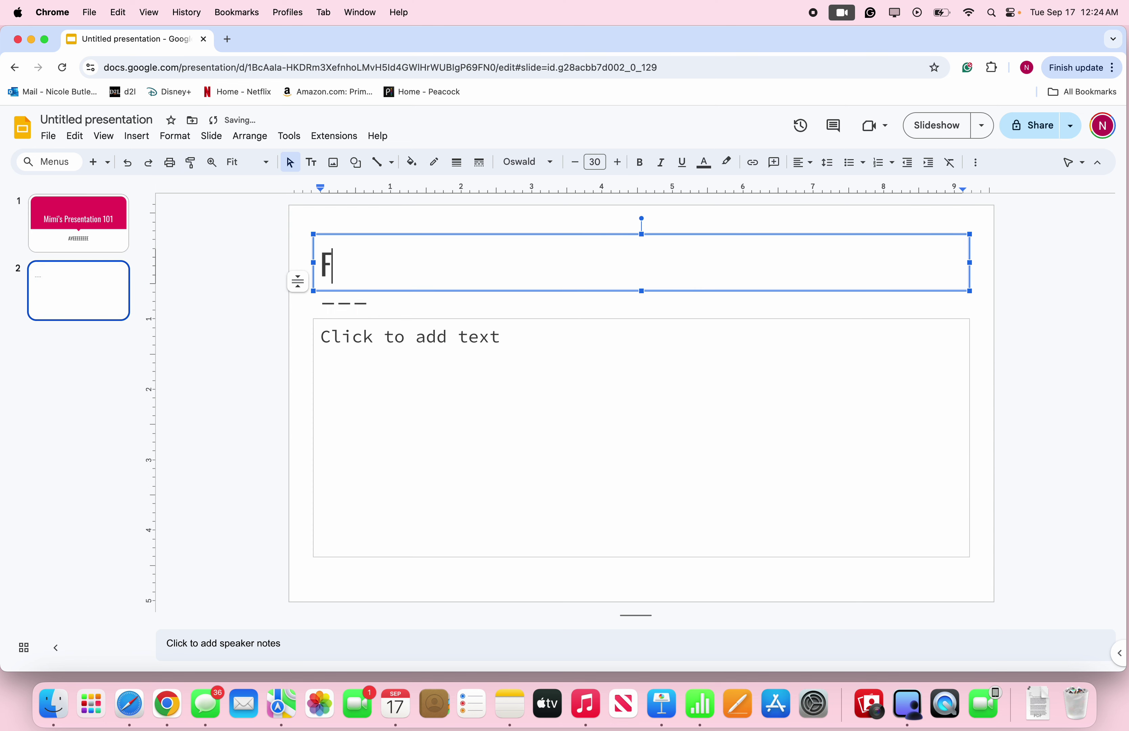
pyautogui.write('irst Top')
pyautogui.press('BackSpace')
pyautogui.write('pic')
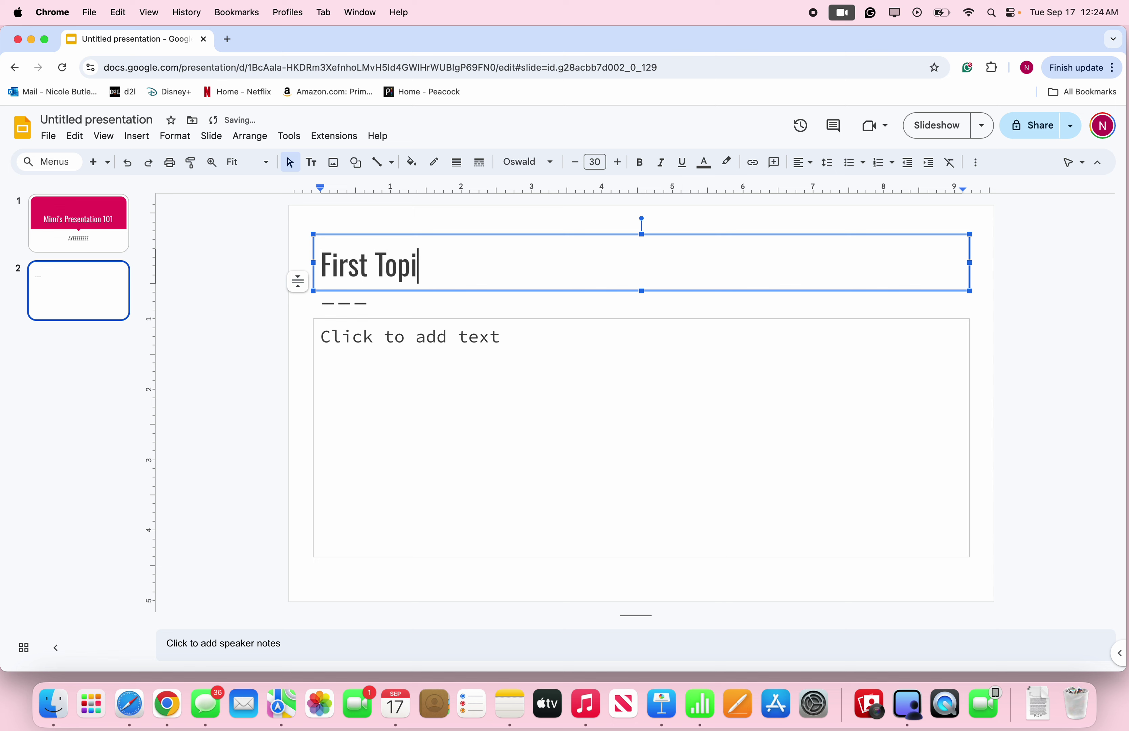
# - Write the body lines 'Key Points', 'Another point' and 'More information'
pyautogui.click(396, 338)
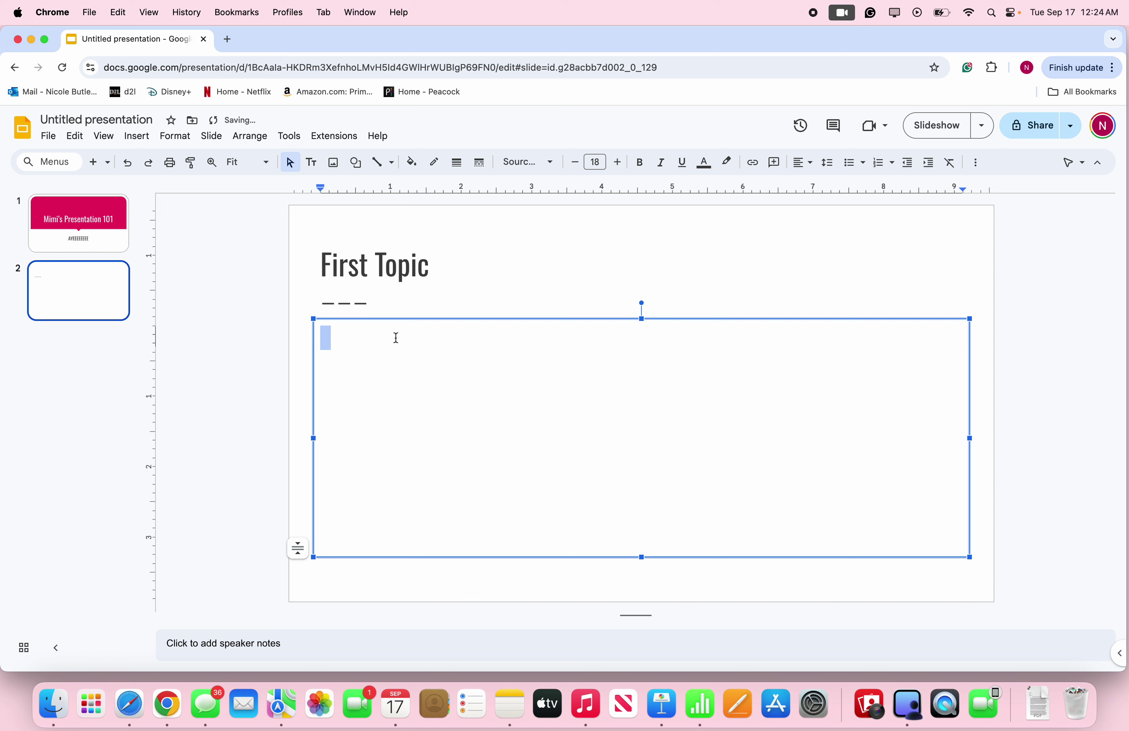
pyautogui.write('Key Points')
pyautogui.press('Return')
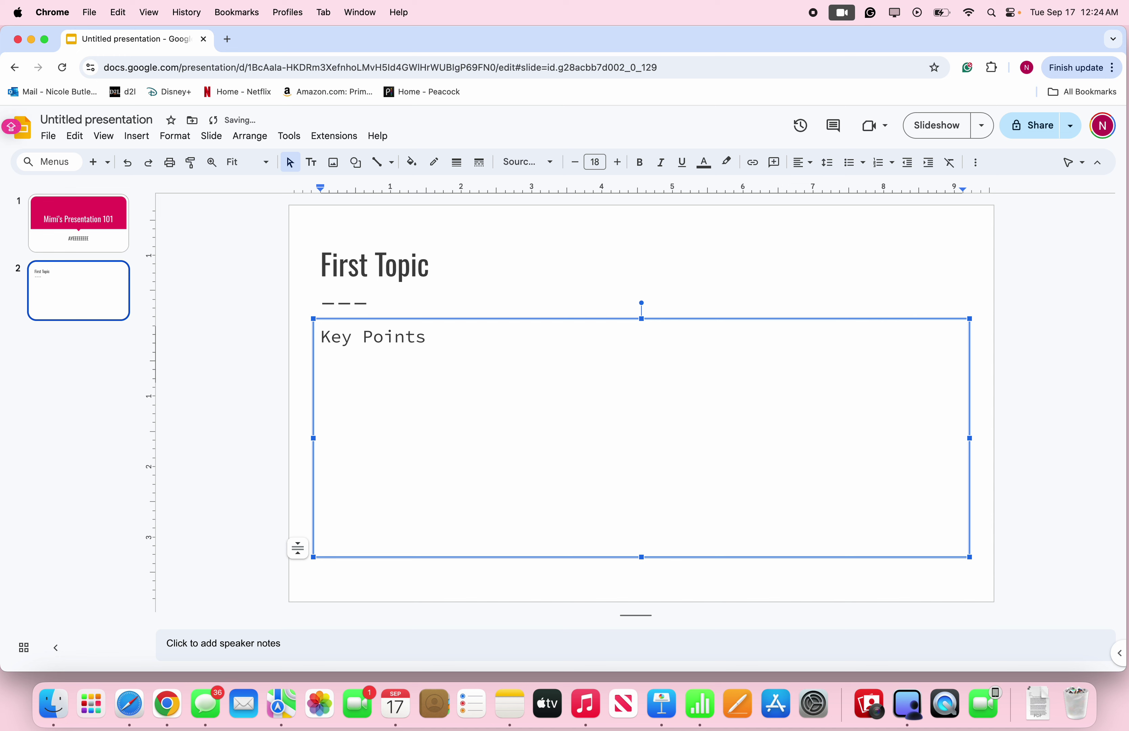
pyautogui.write('Another point')
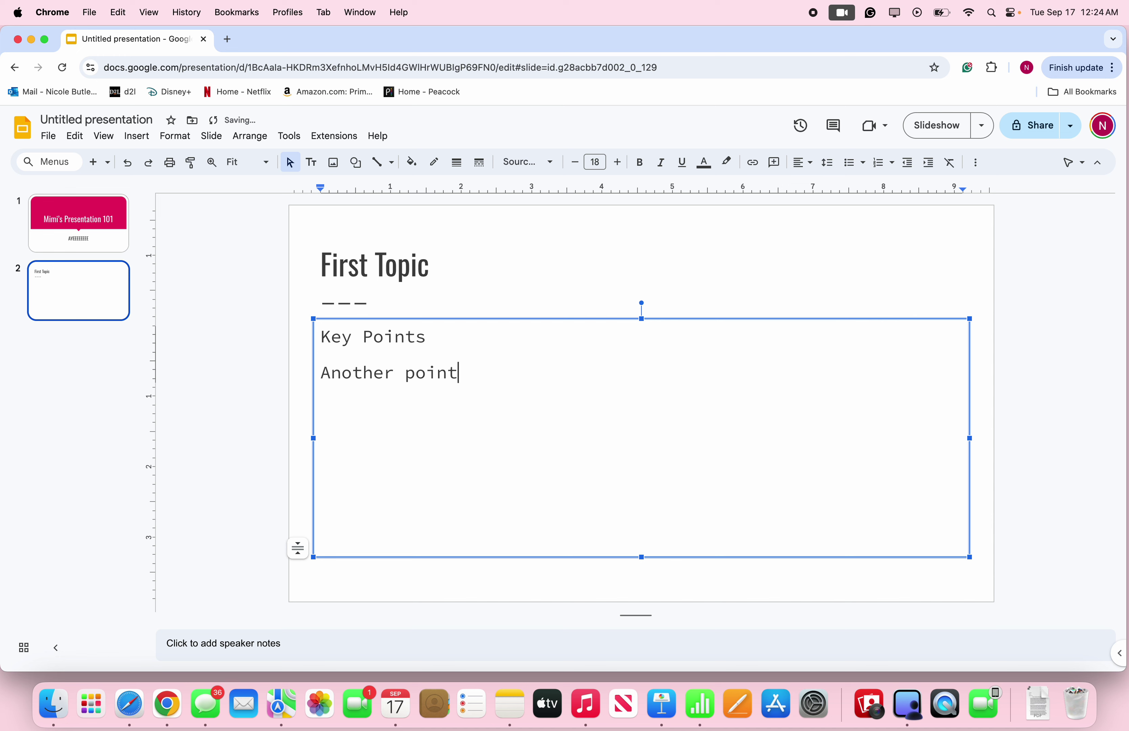
pyautogui.press('Return')
pyautogui.press('BackSpace')
pyautogui.press('BackSpace')
pyautogui.press('Return')
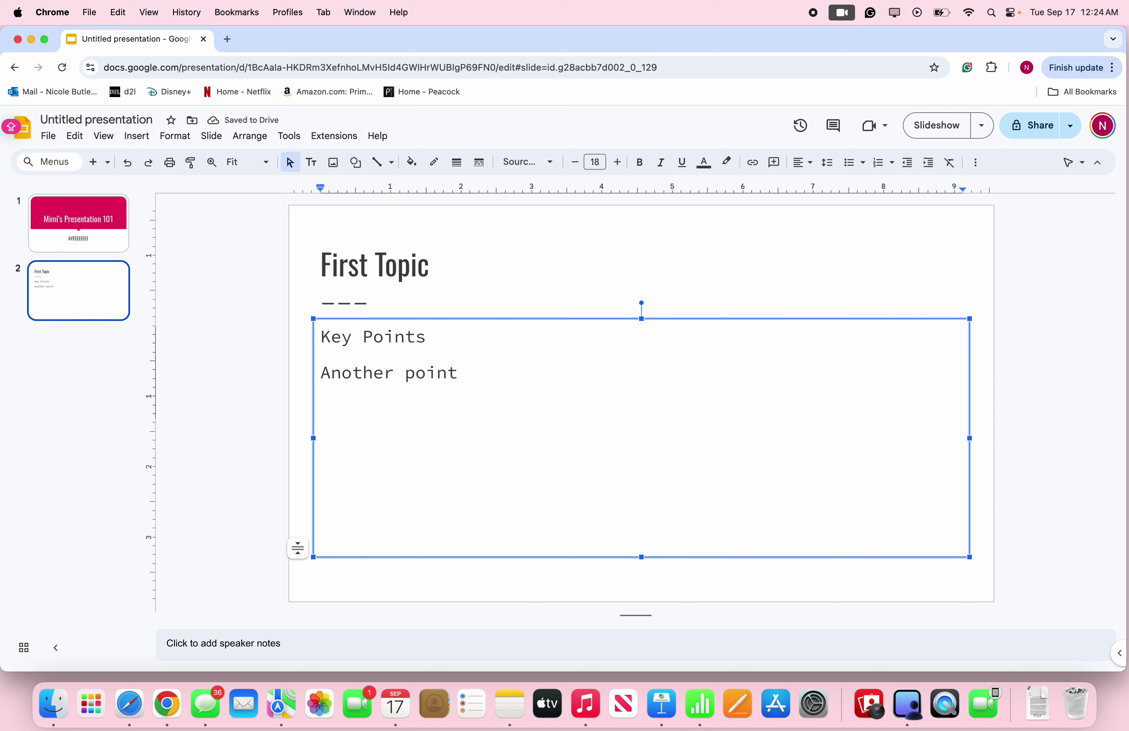
pyautogui.write('More ')
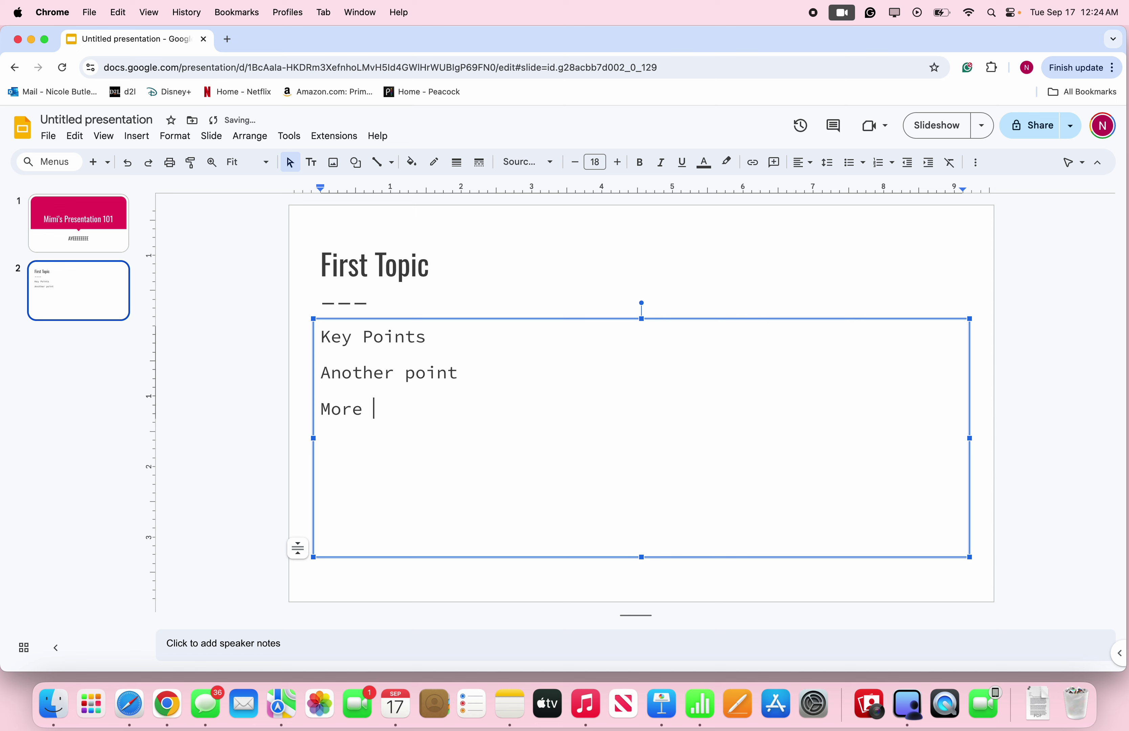
pyautogui.write('information')
pyautogui.click(253, 394)
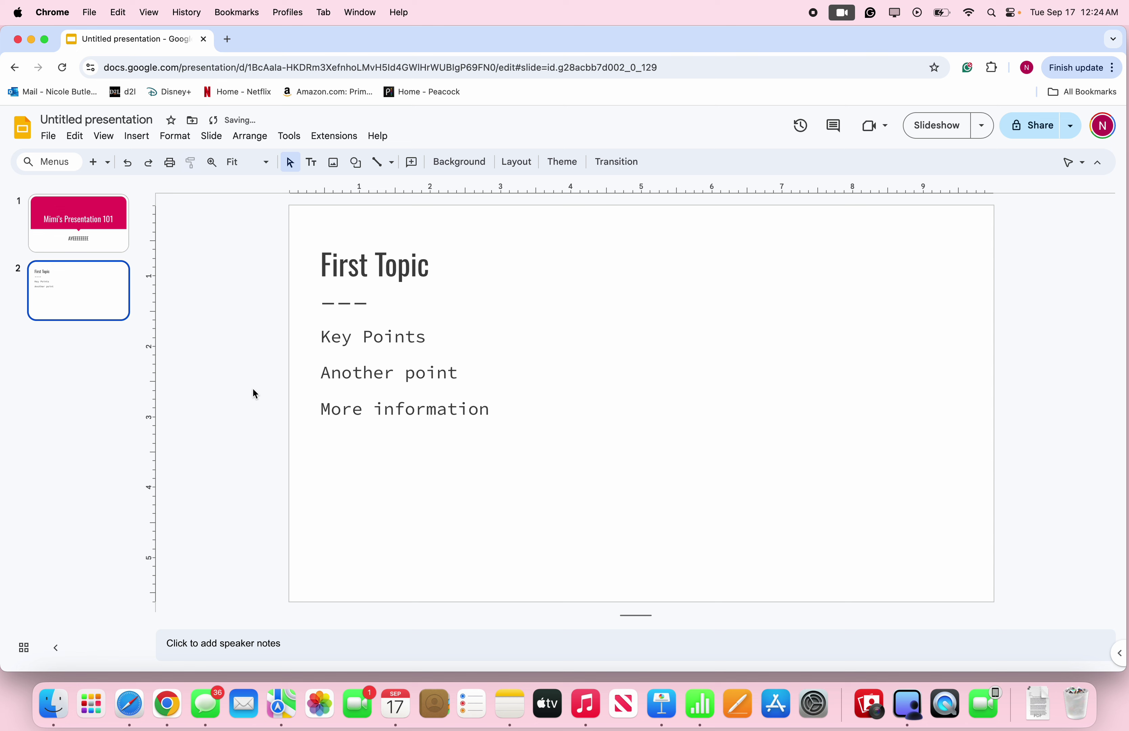
pyautogui.click(414, 390)
pyautogui.click(235, 354)
# - Add a third slide titled 'Second topic'
pyautogui.click(99, 171)
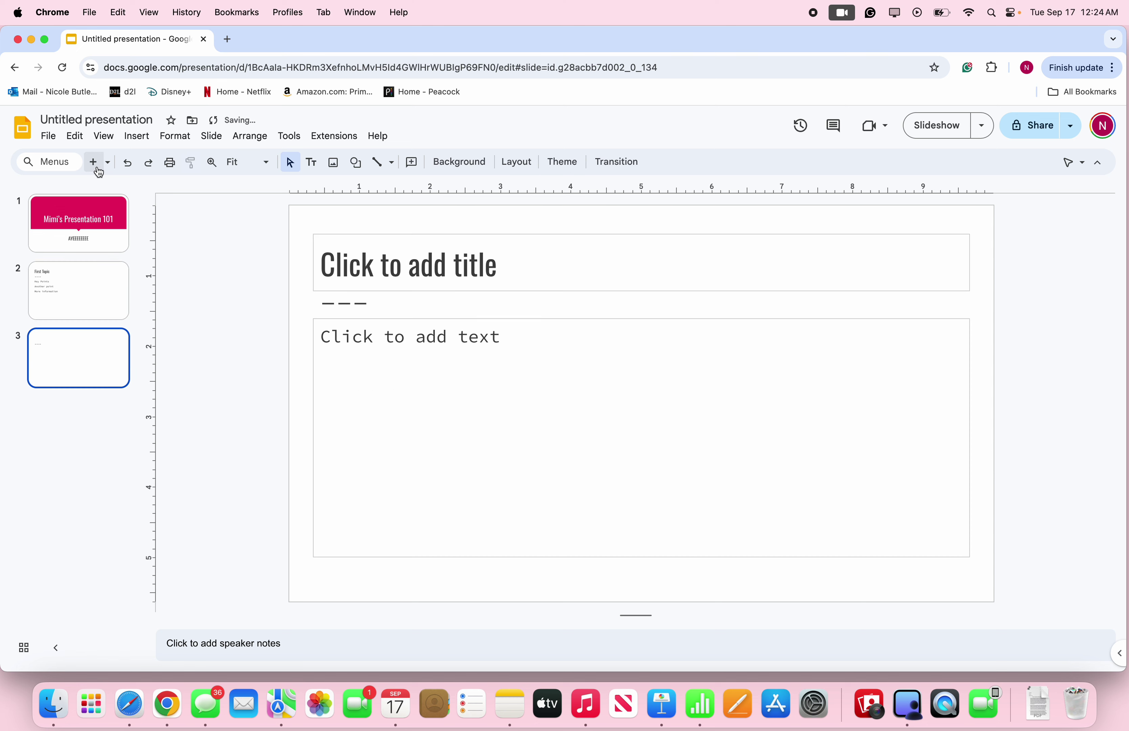
pyautogui.click(356, 275)
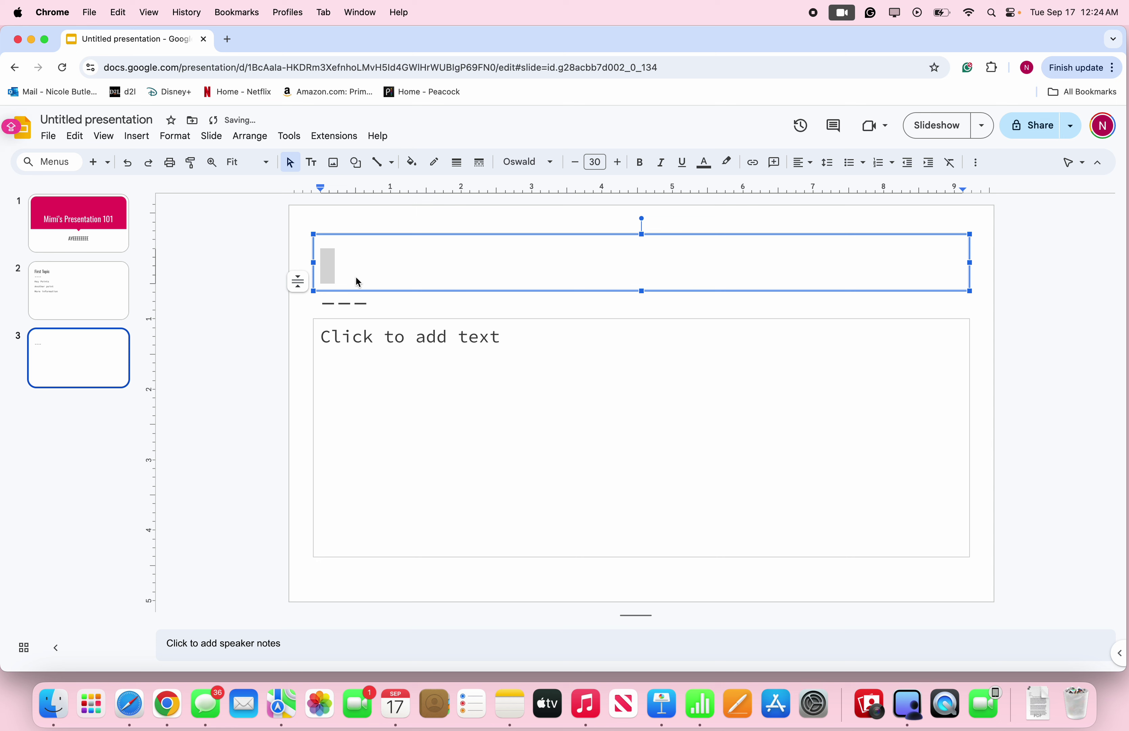
pyautogui.write('Secon')
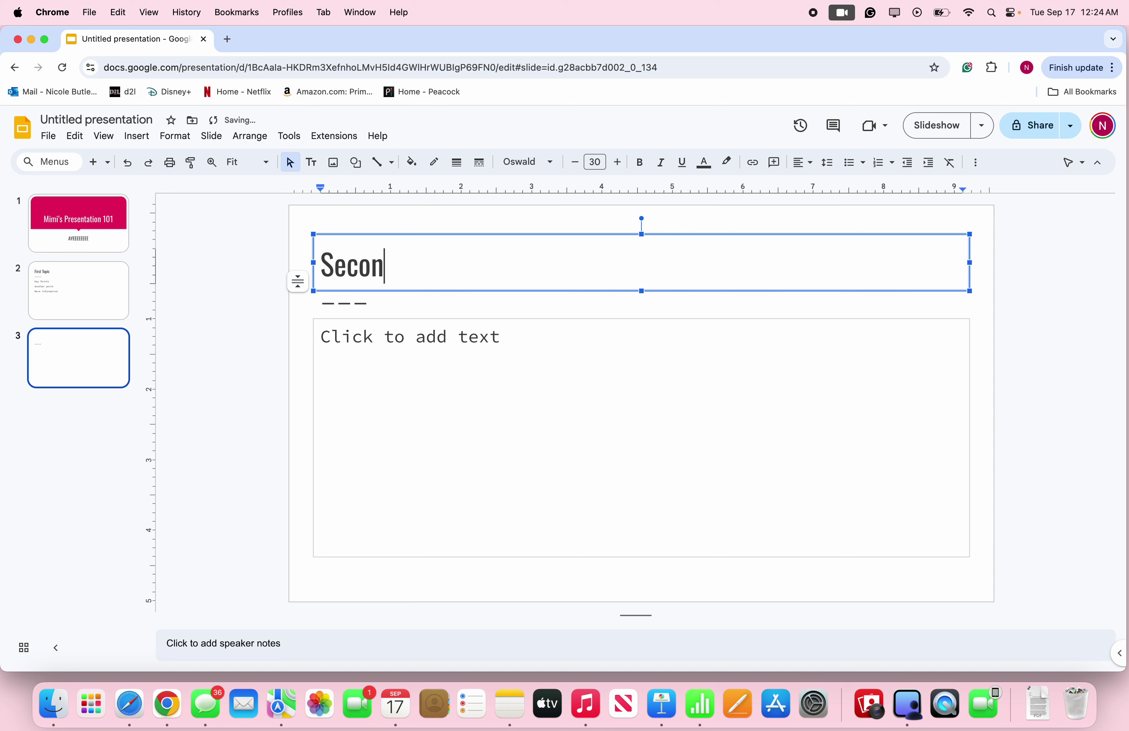
pyautogui.write('d topic')
# - Write 'More info u want to add or type' as its body and add a blank fourth slide
pyautogui.click(384, 356)
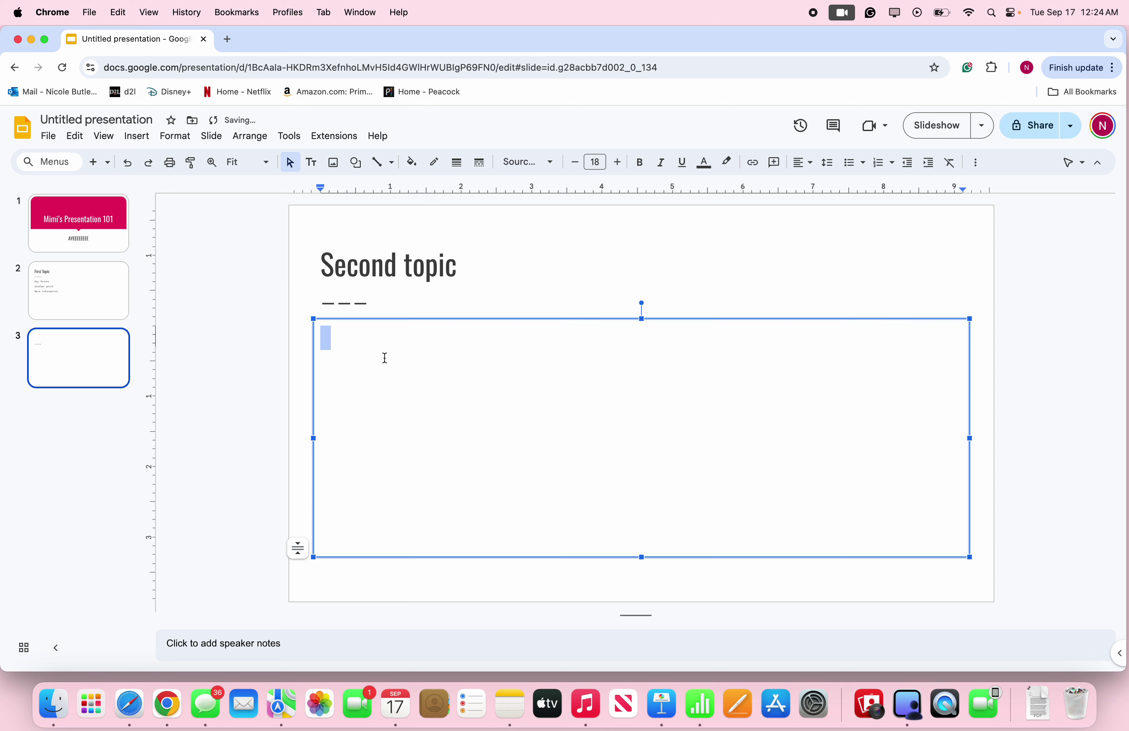
pyautogui.write('more infor')
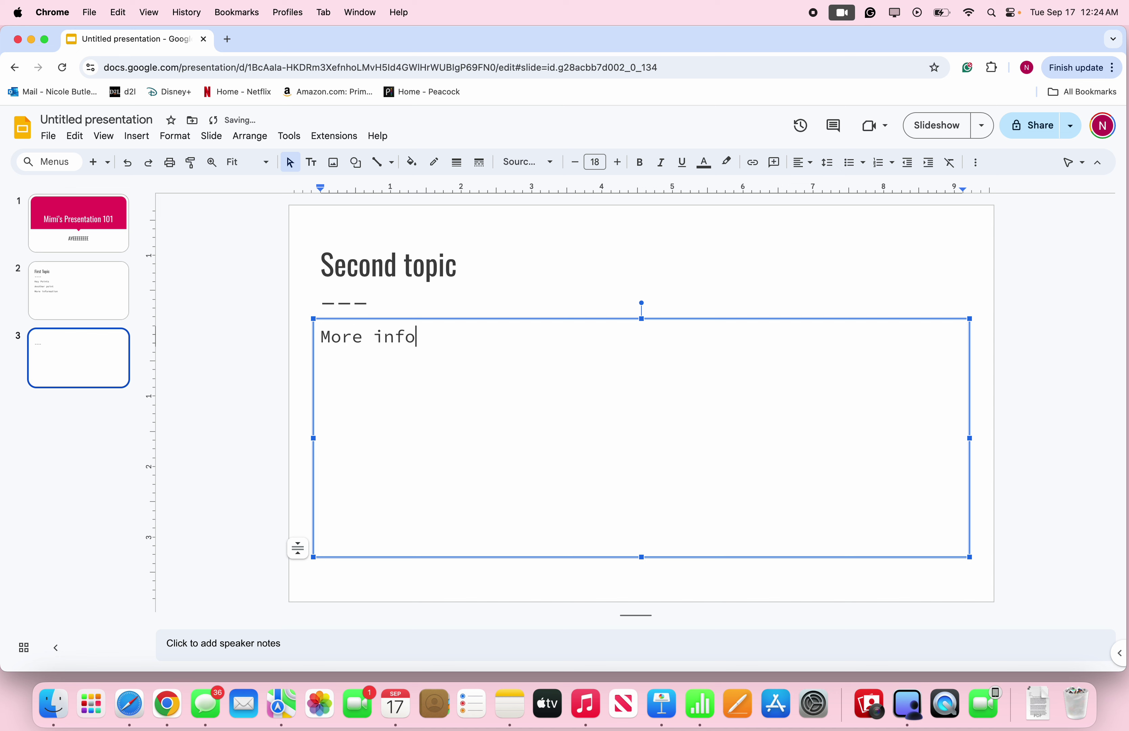
pyautogui.press('BackSpace')
pyautogui.write('u want to add or type')
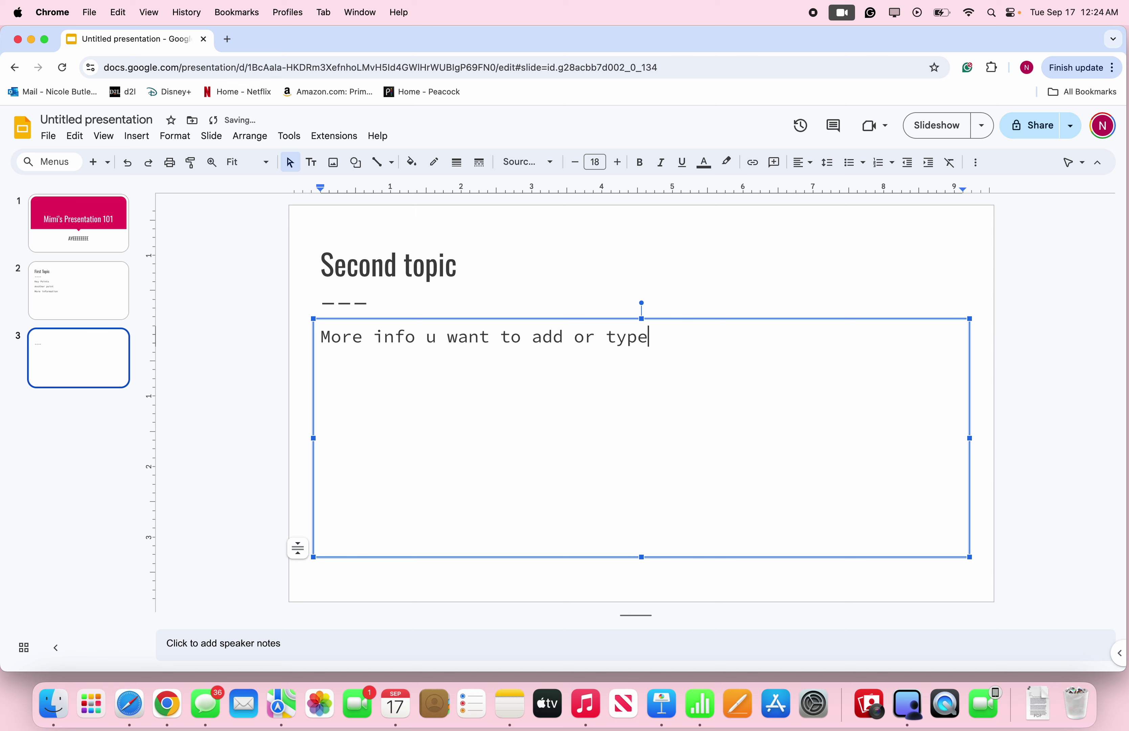
pyautogui.click(92, 171)
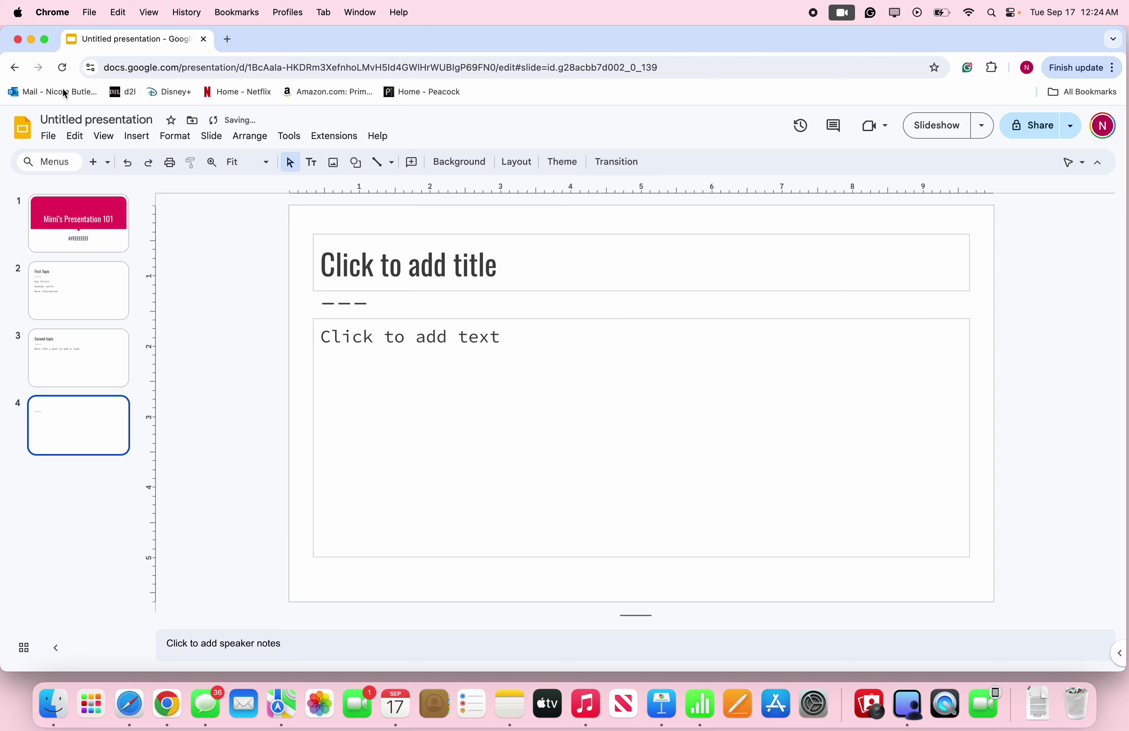
# - Add a fifth slide titled 'Yea so say u added too pages or too many slide shows'
pyautogui.click(93, 162)
pyautogui.click(327, 278)
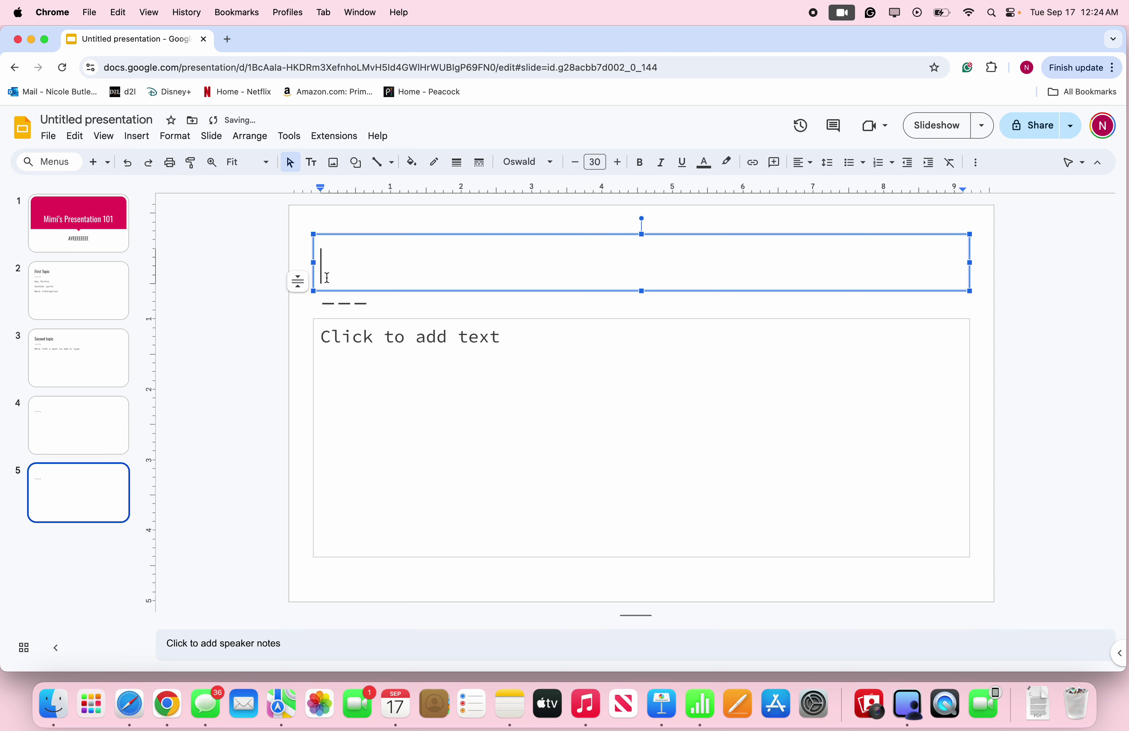
pyautogui.write('Yea so ')
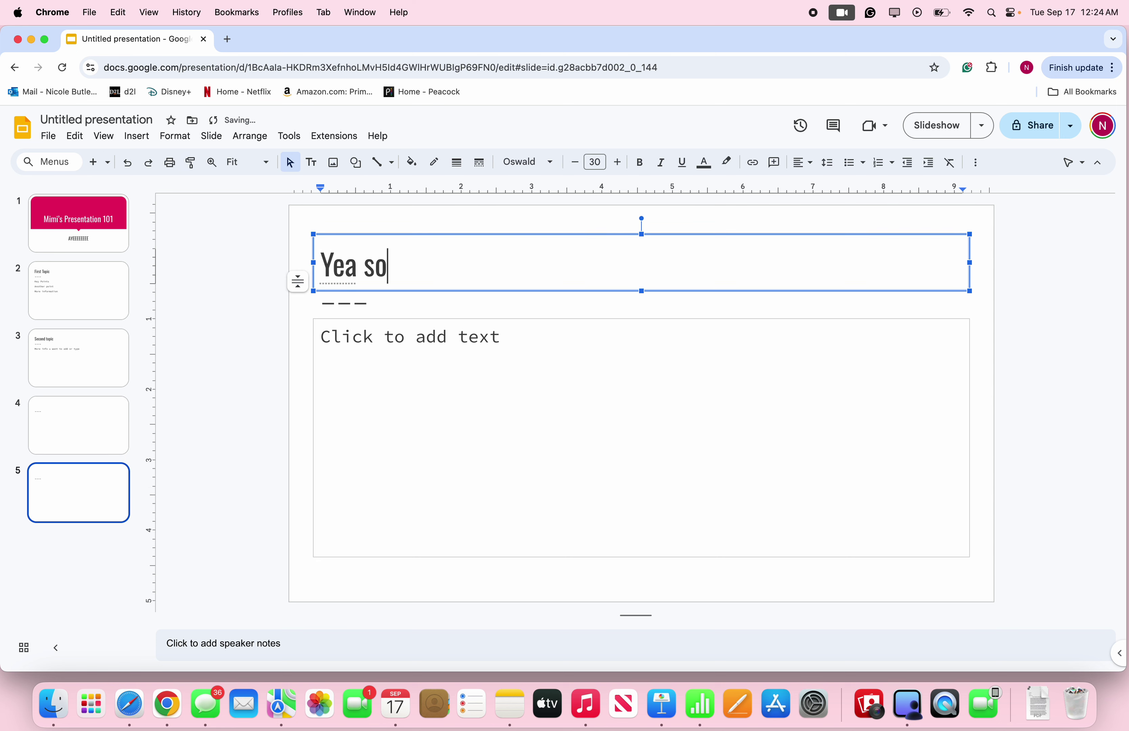
pyautogui.write('say u ')
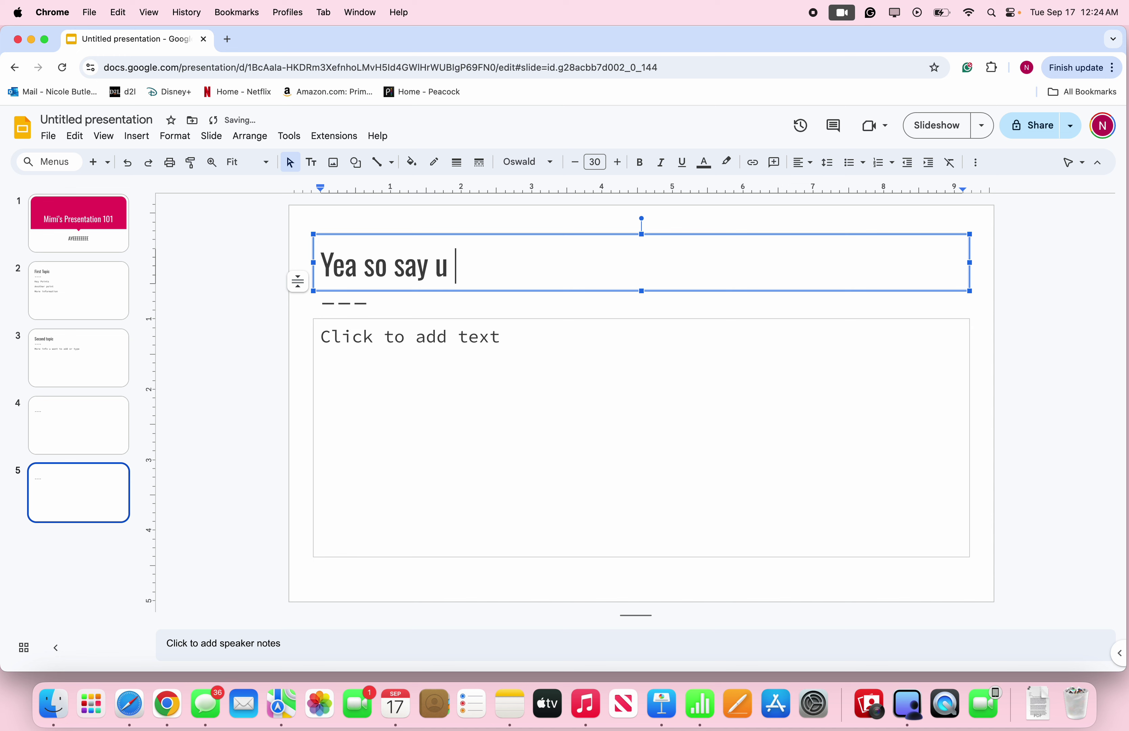
pyautogui.write('added t')
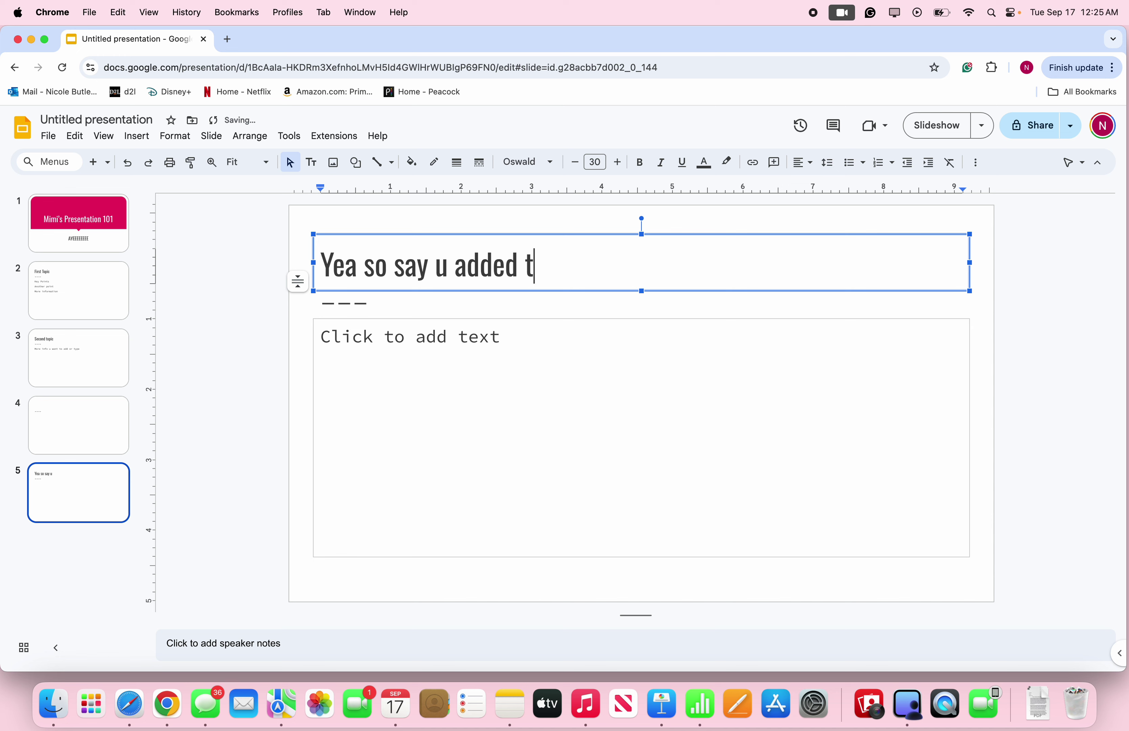
pyautogui.write('oo page')
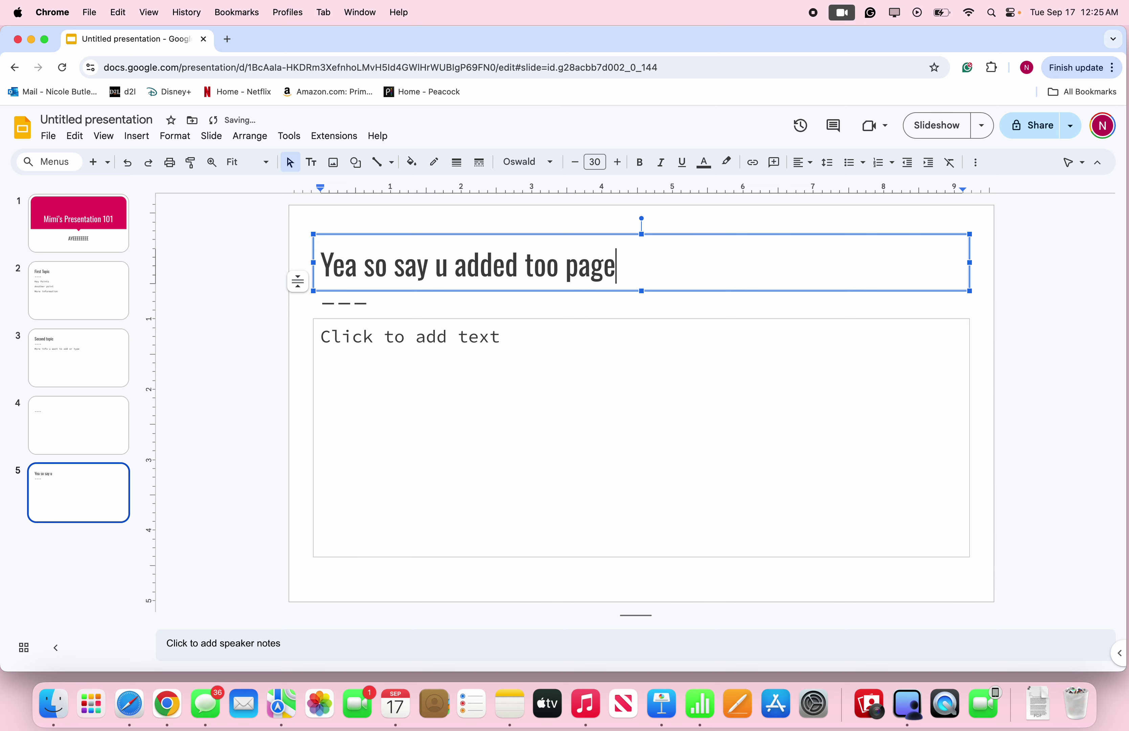
pyautogui.write('s or to')
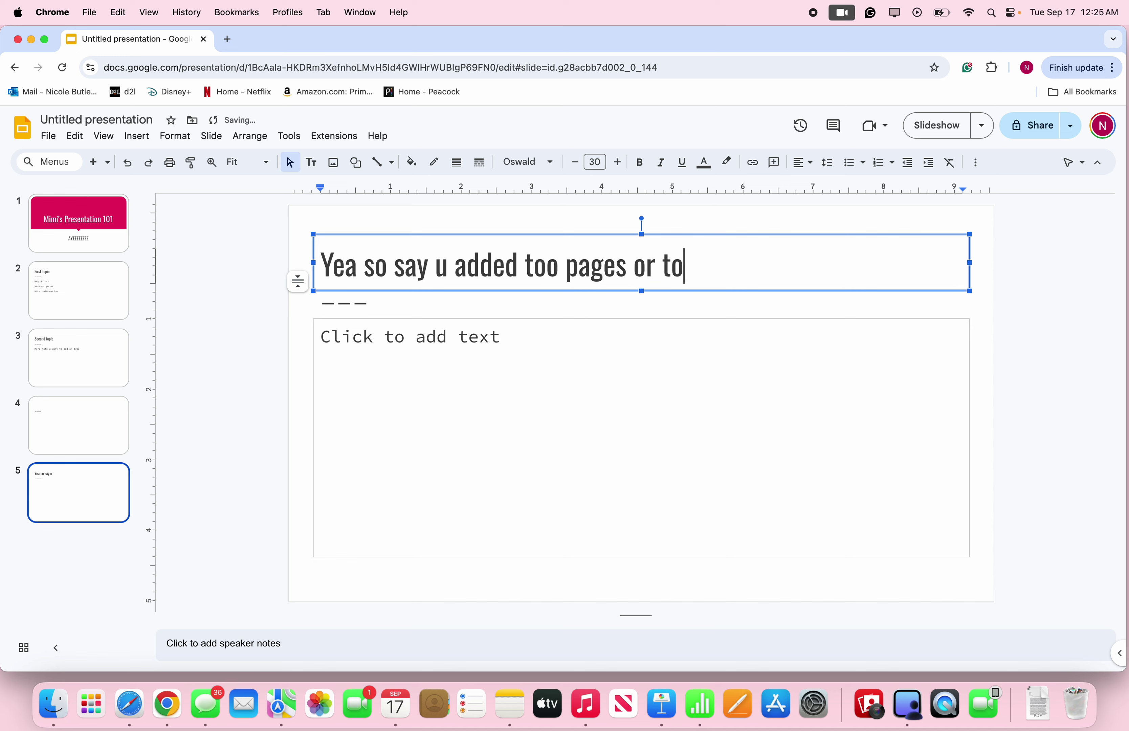
pyautogui.write('o many slide shows')
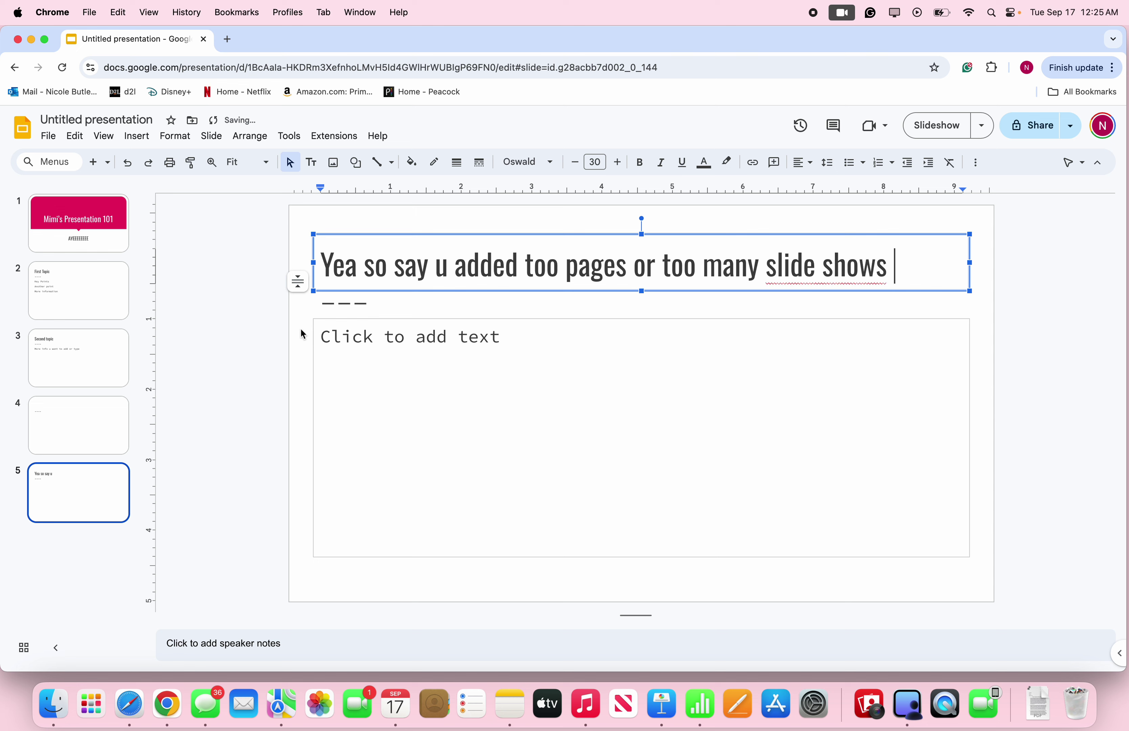
# - Write 'What do u do?' in slide 5's body
pyautogui.click(318, 353)
pyautogui.write('W')
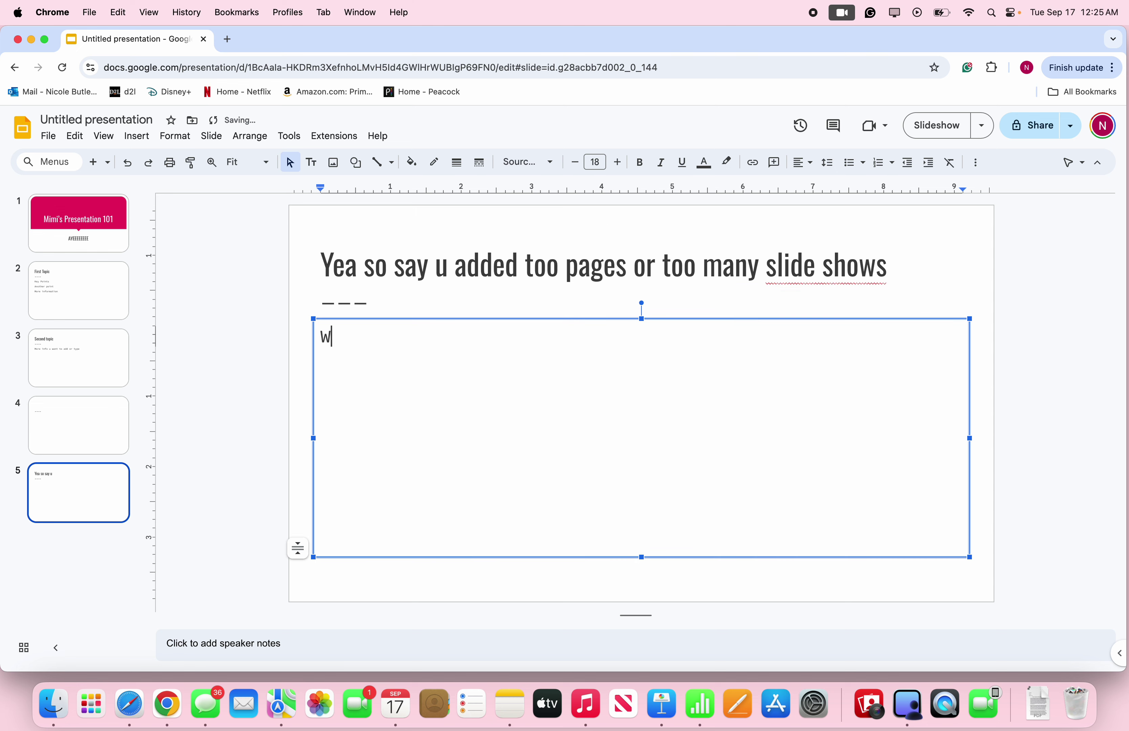
pyautogui.write('hat do u do?')
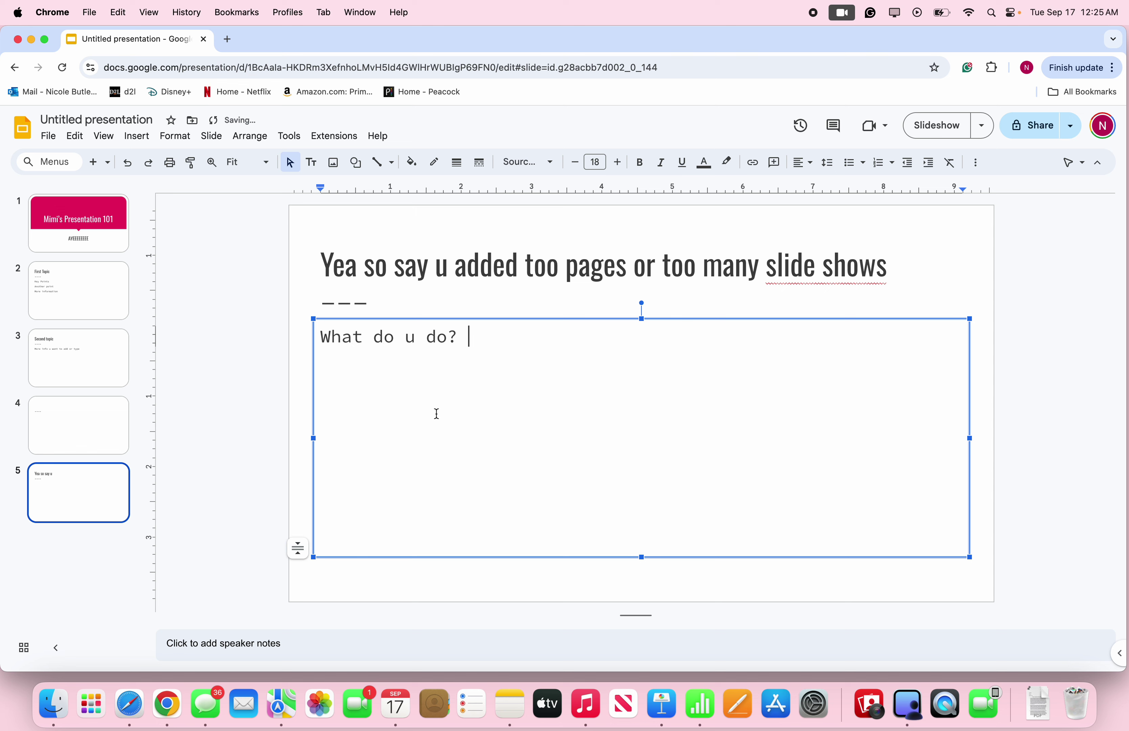
pyautogui.click(242, 345)
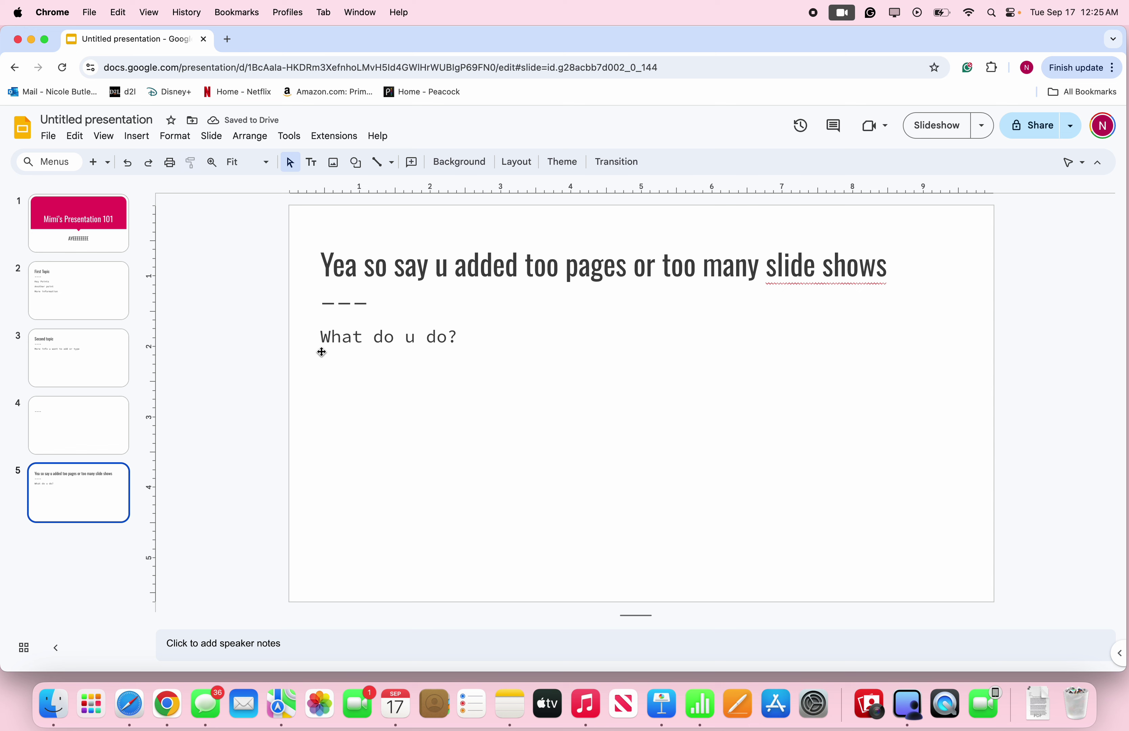
# - Title the empty slide 4 'Example page'
pyautogui.click(111, 413)
pyautogui.click(416, 282)
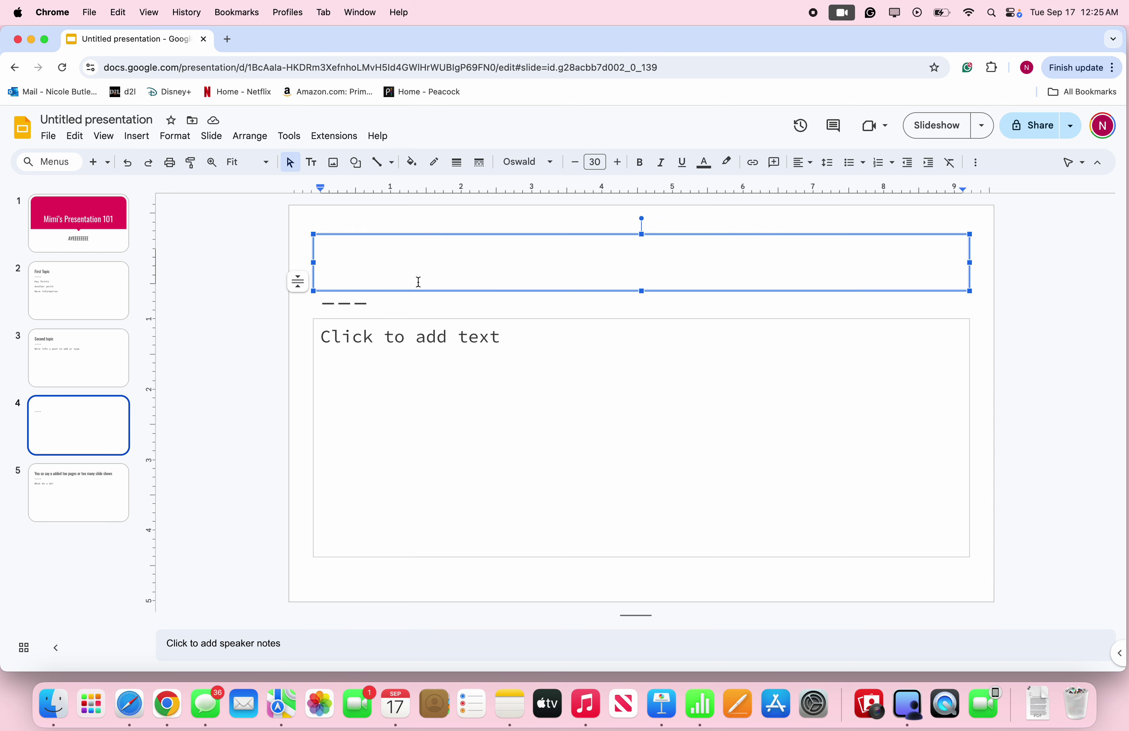
pyautogui.write('exap')
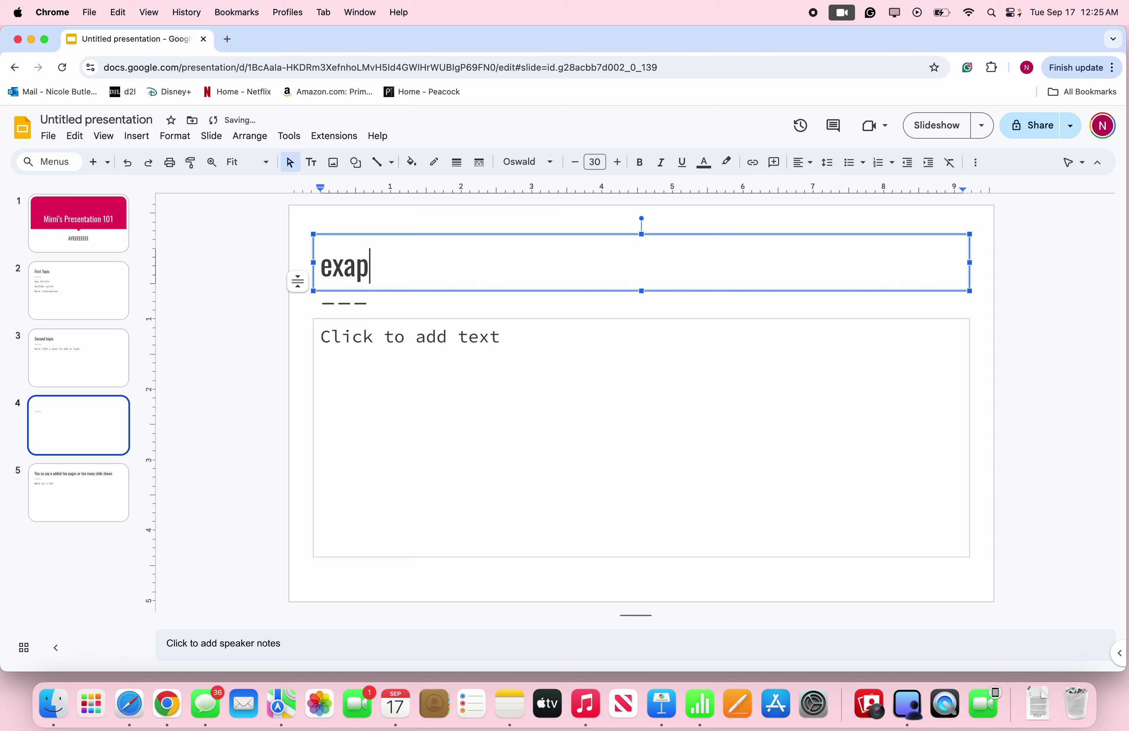
pyautogui.write('le')
pyautogui.press('BackSpace')
pyautogui.press('BackSpace')
pyautogui.press('BackSpace')
pyautogui.write('mple page')
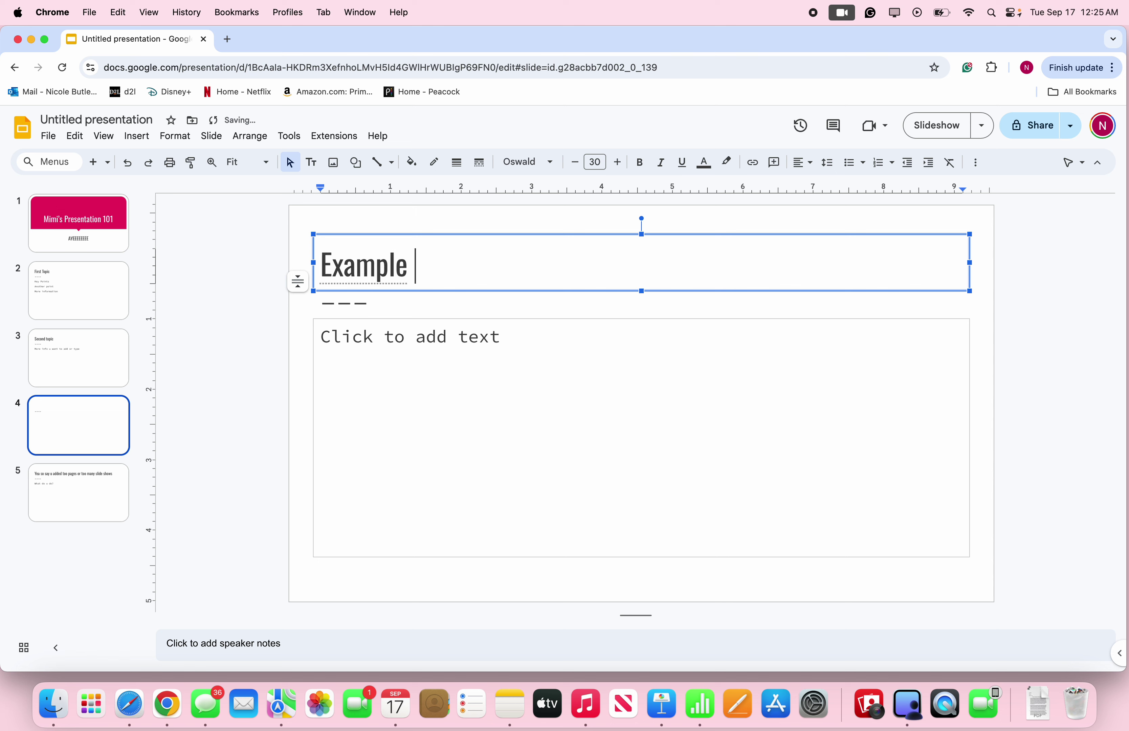
pyautogui.click(192, 459)
# - Try dragging slide 5 ahead of slide 4 in the filmstrip
pyautogui.click(93, 484)
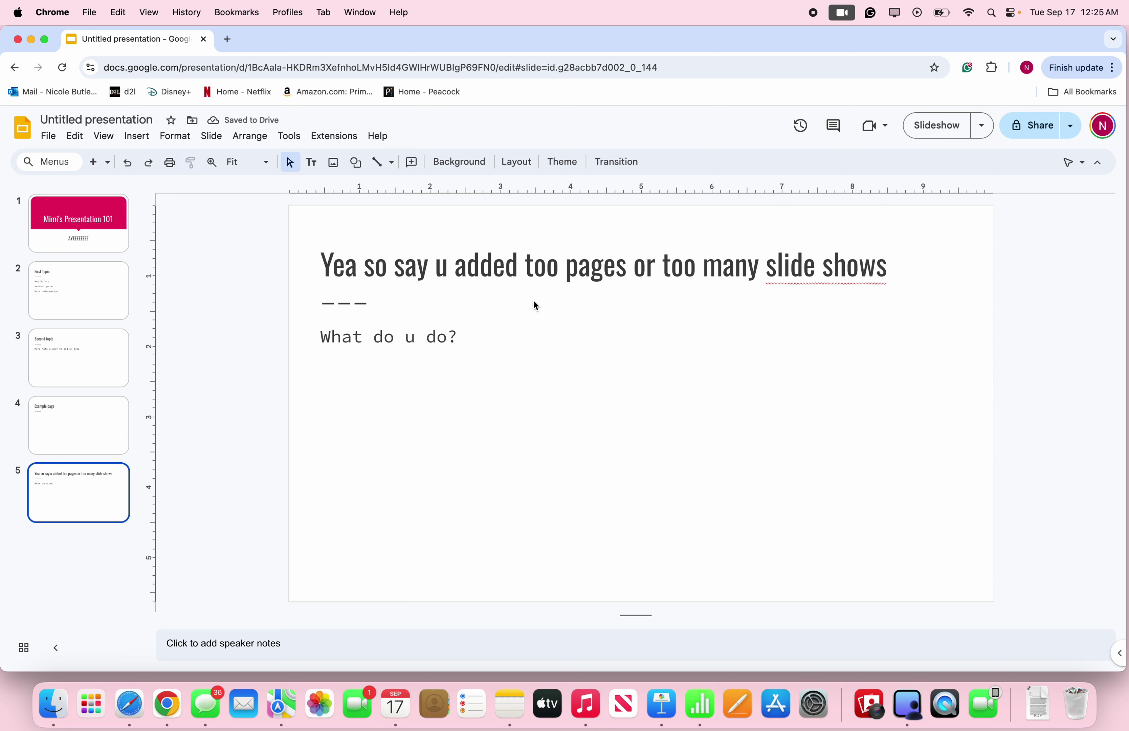
pyautogui.click(118, 424)
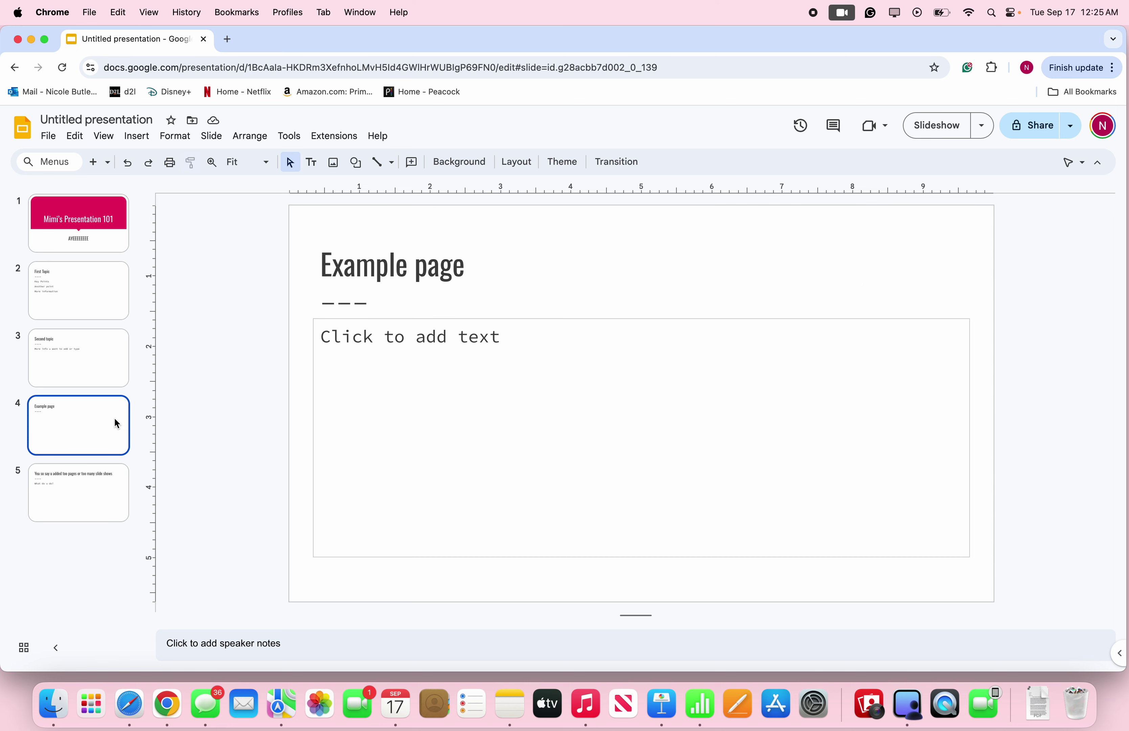
pyautogui.click(105, 498)
pyautogui.moveTo(98, 454); pyautogui.dragTo(91, 420)
# - Flip through slides 1 to 4 in order, ending on the 'Example page' slide
pyautogui.click(80, 234)
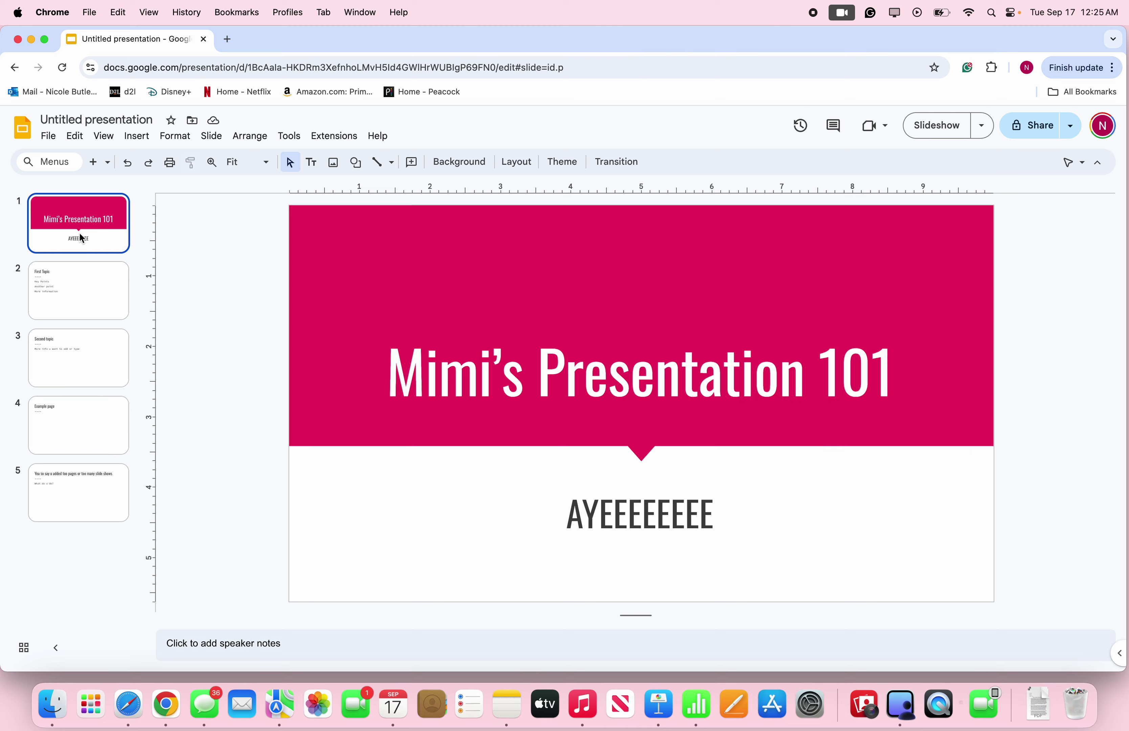
pyautogui.press('super+w')
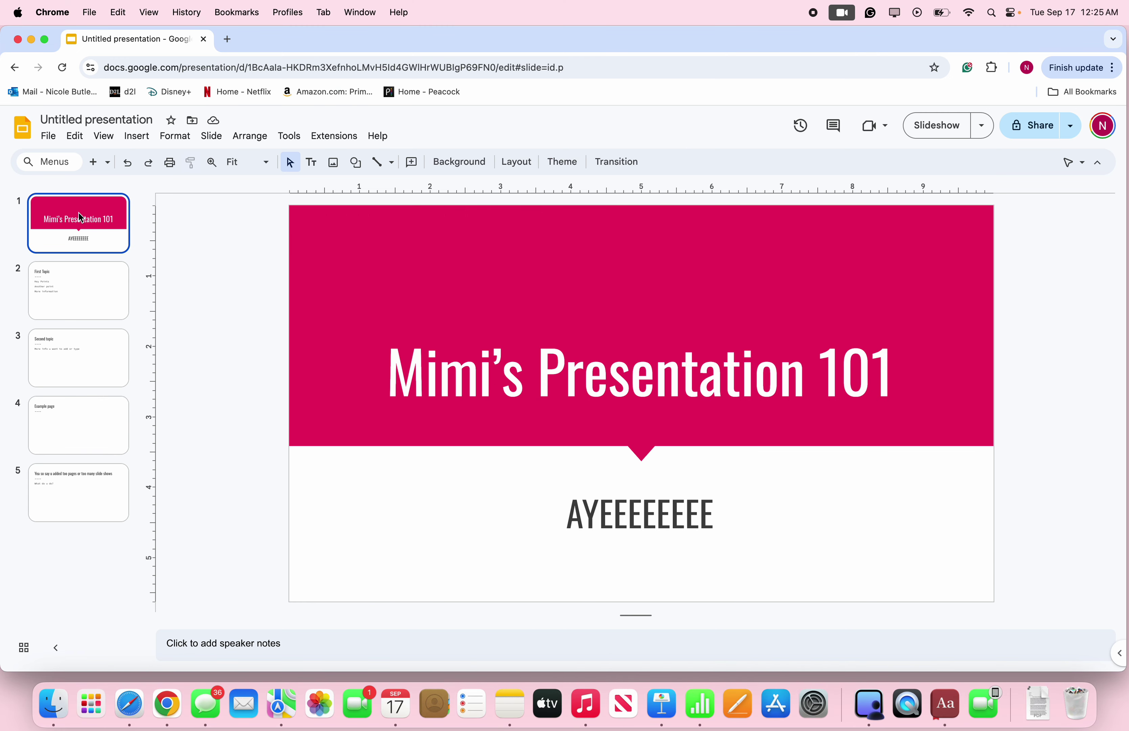
pyautogui.click(75, 287)
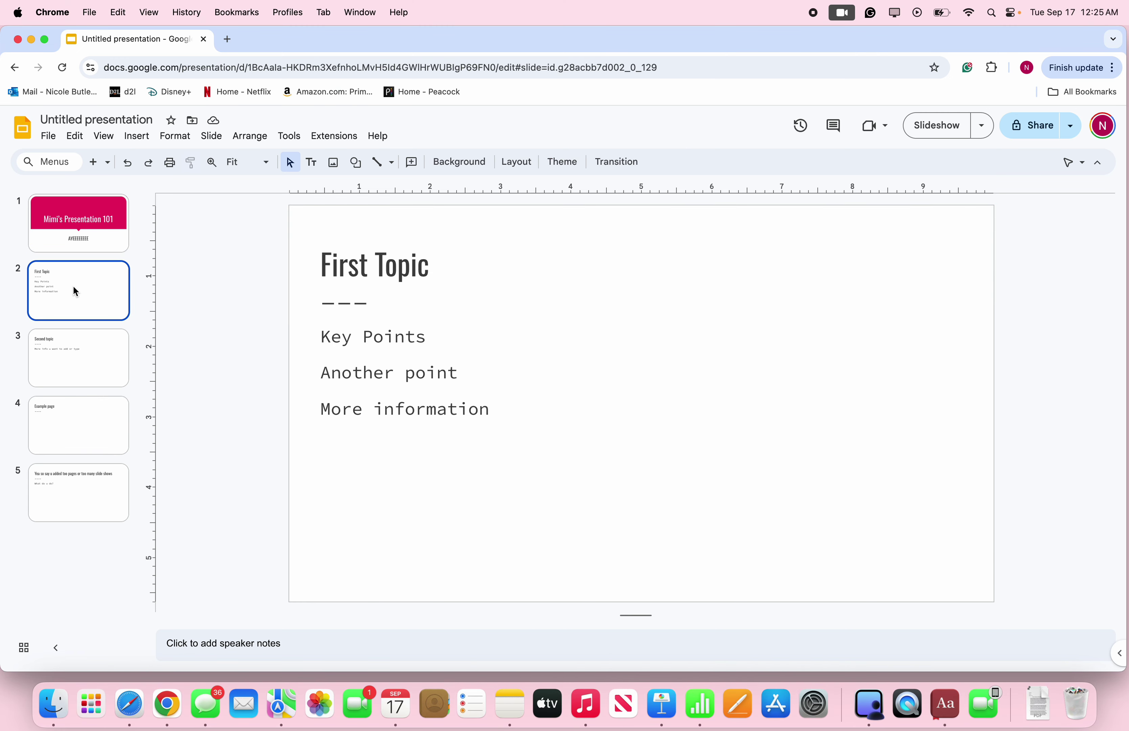
pyautogui.click(82, 341)
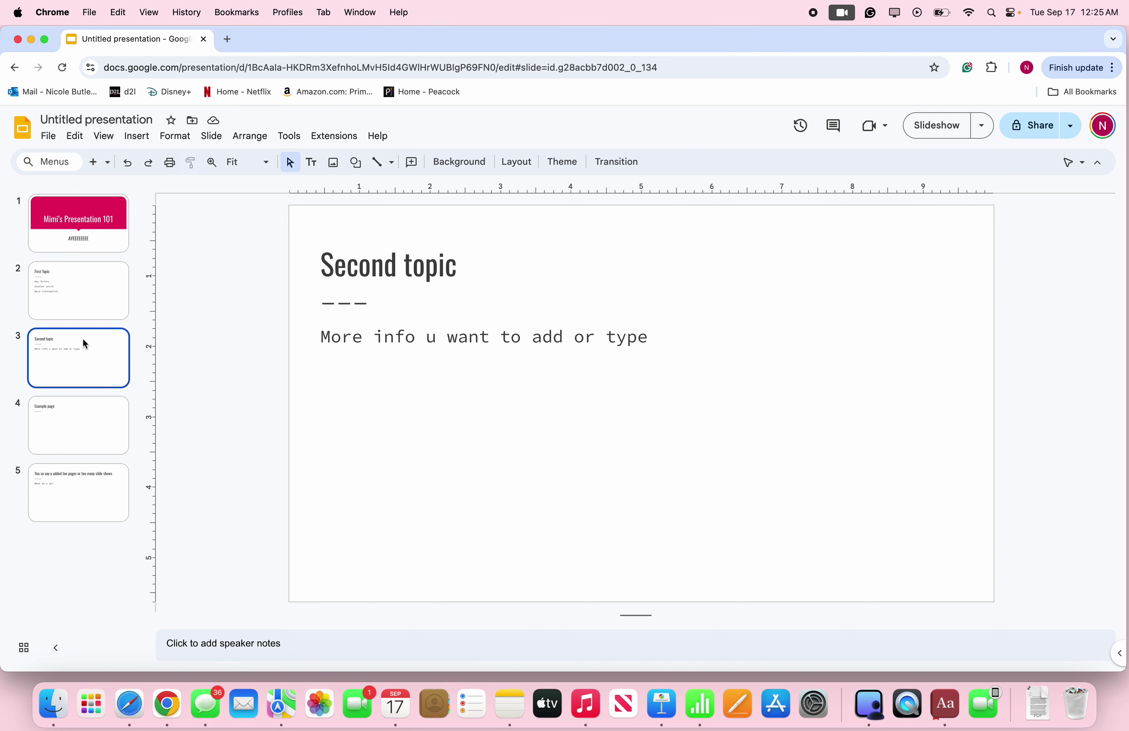
pyautogui.click(74, 405)
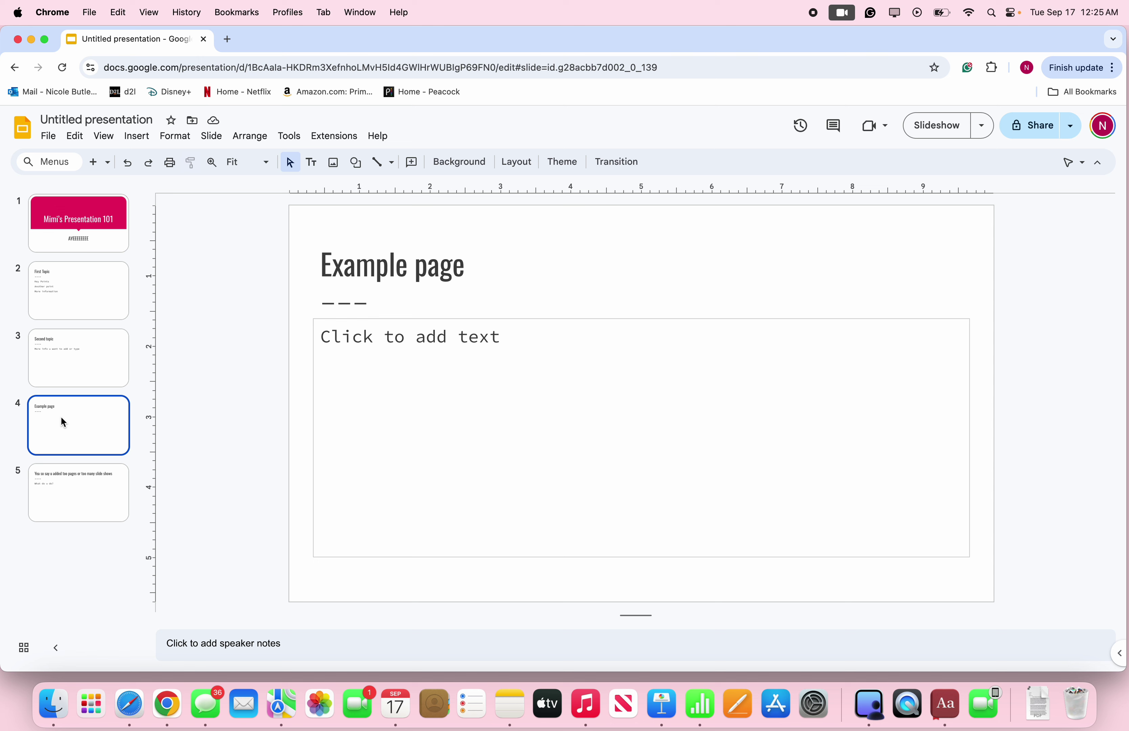
pyautogui.press('Delete')
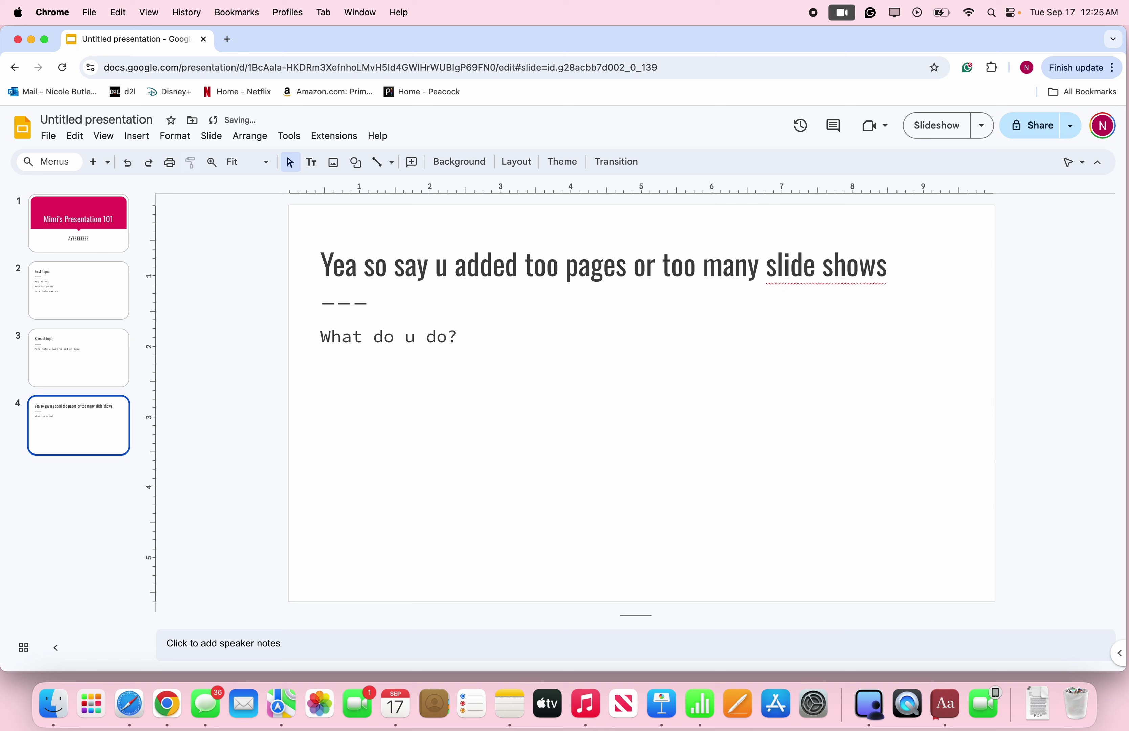
pyautogui.press('Delete')
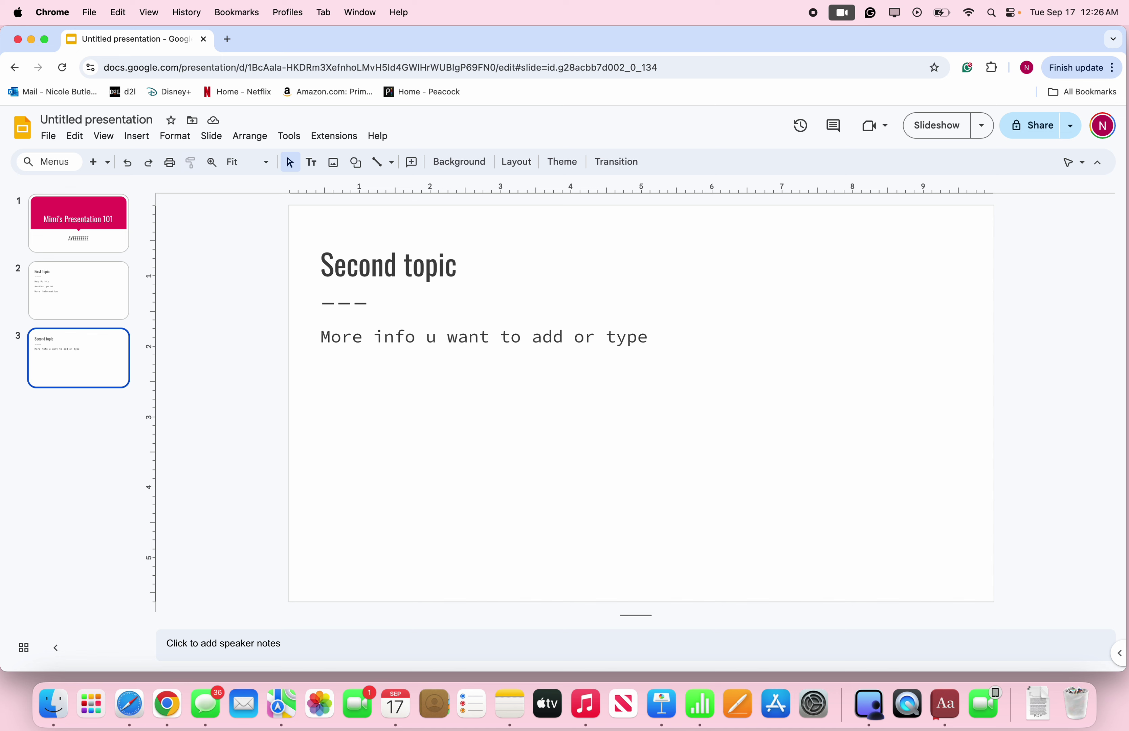
pyautogui.click(122, 163)
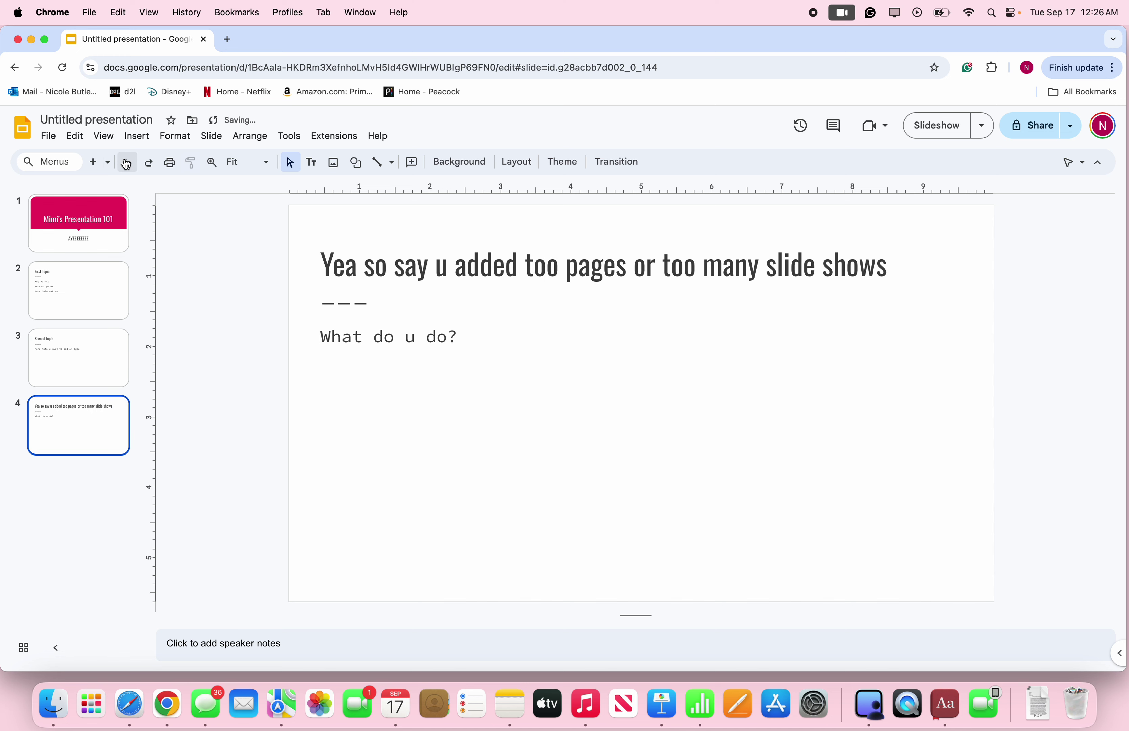
pyautogui.click(126, 164)
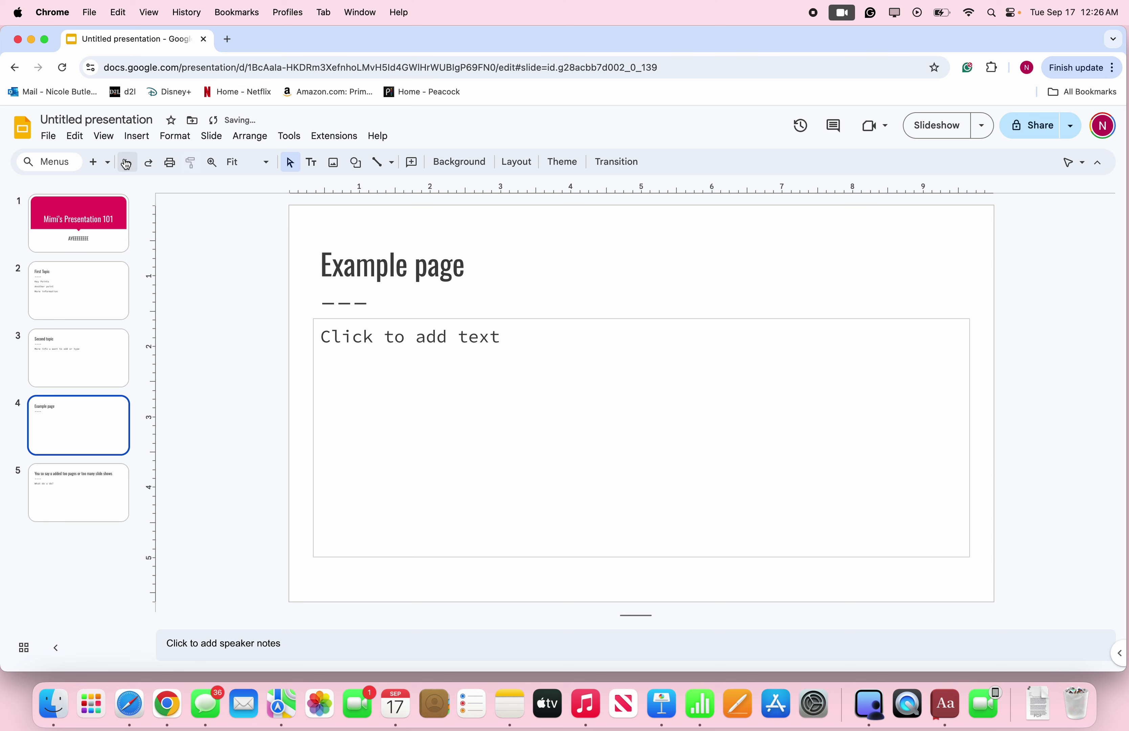
pyautogui.click(150, 163)
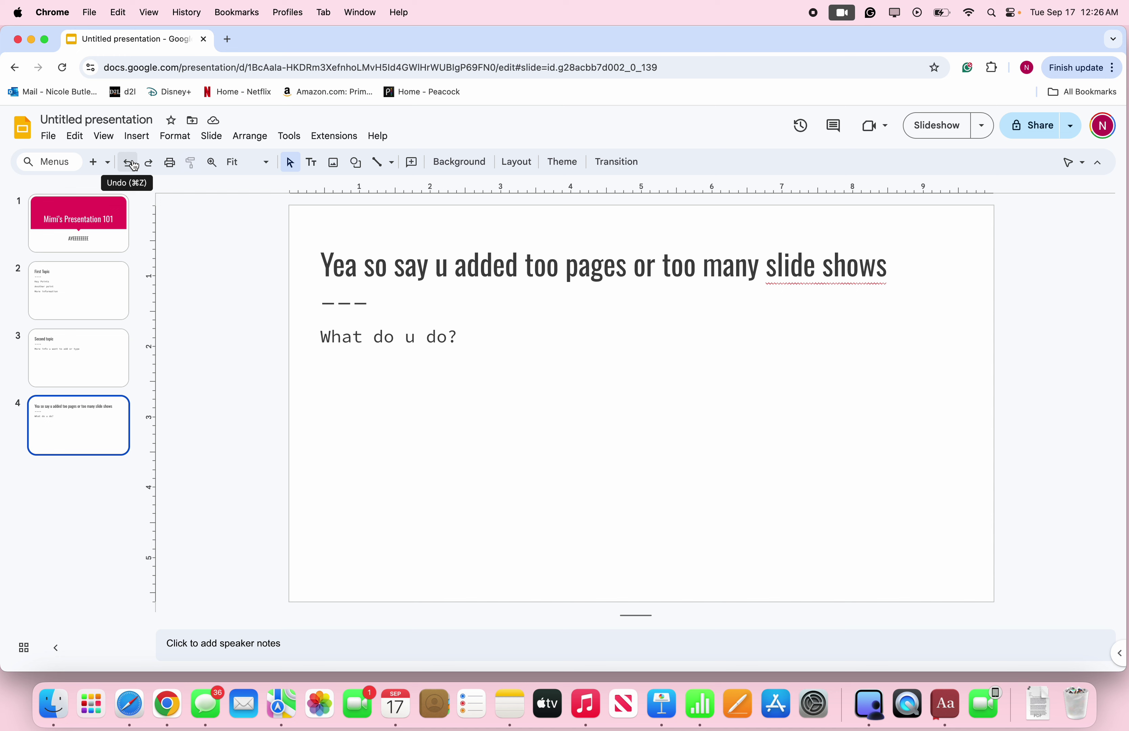
pyautogui.click(128, 163)
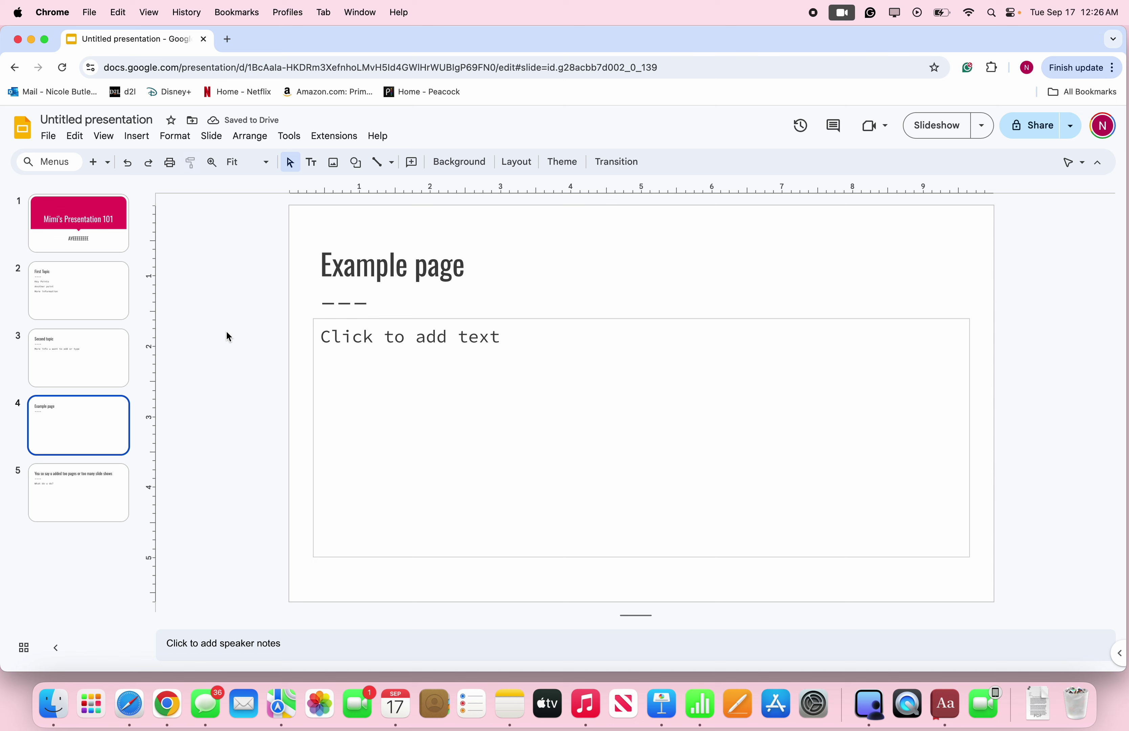
# - Add a slide after slide 5 titled 'The end of the presentation :)'
pyautogui.click(93, 469)
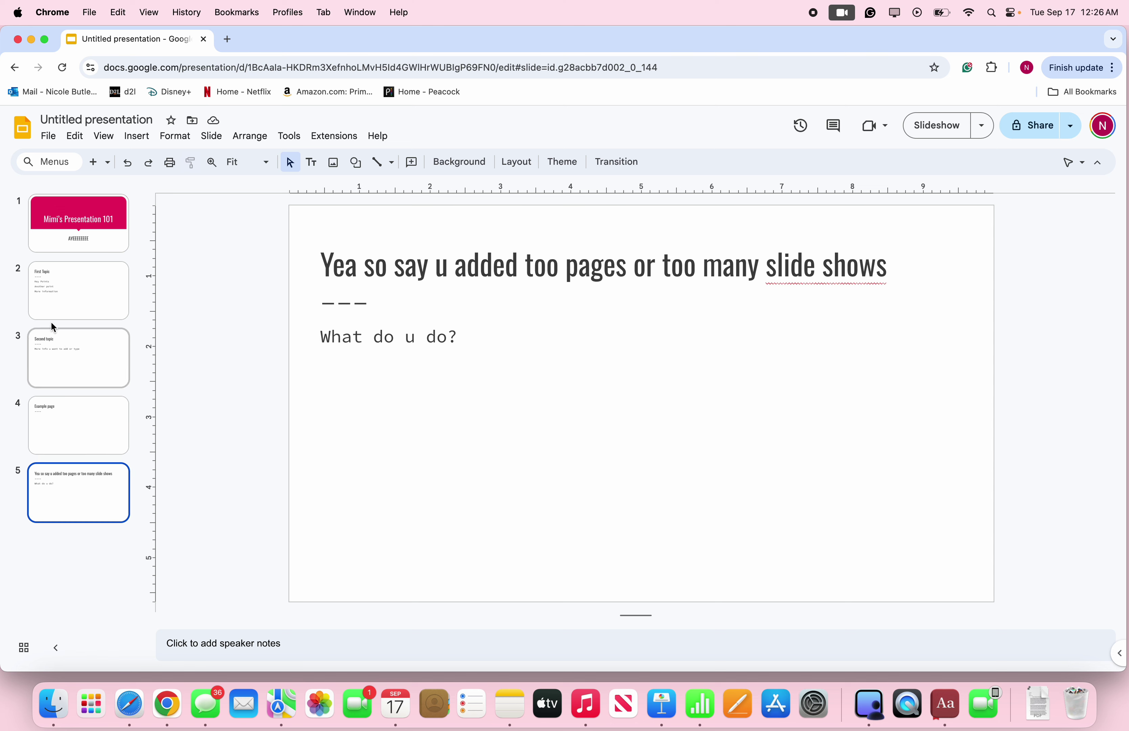
pyautogui.click(95, 164)
pyautogui.click(354, 268)
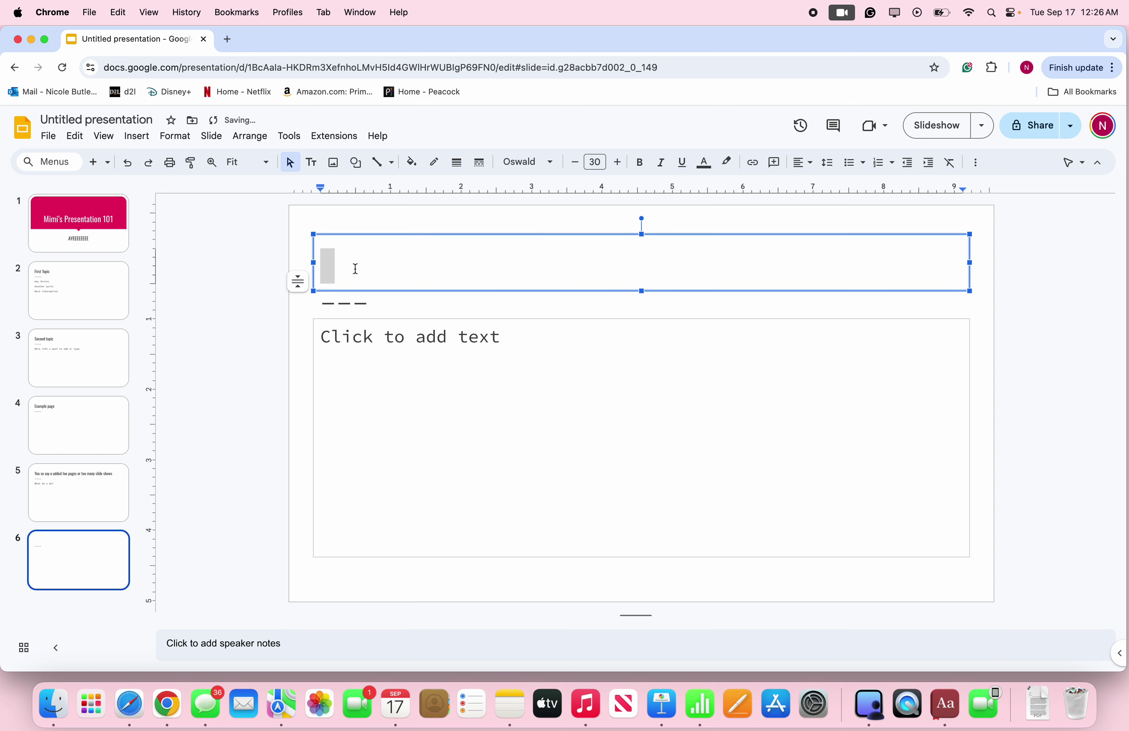
pyautogui.write('The end ')
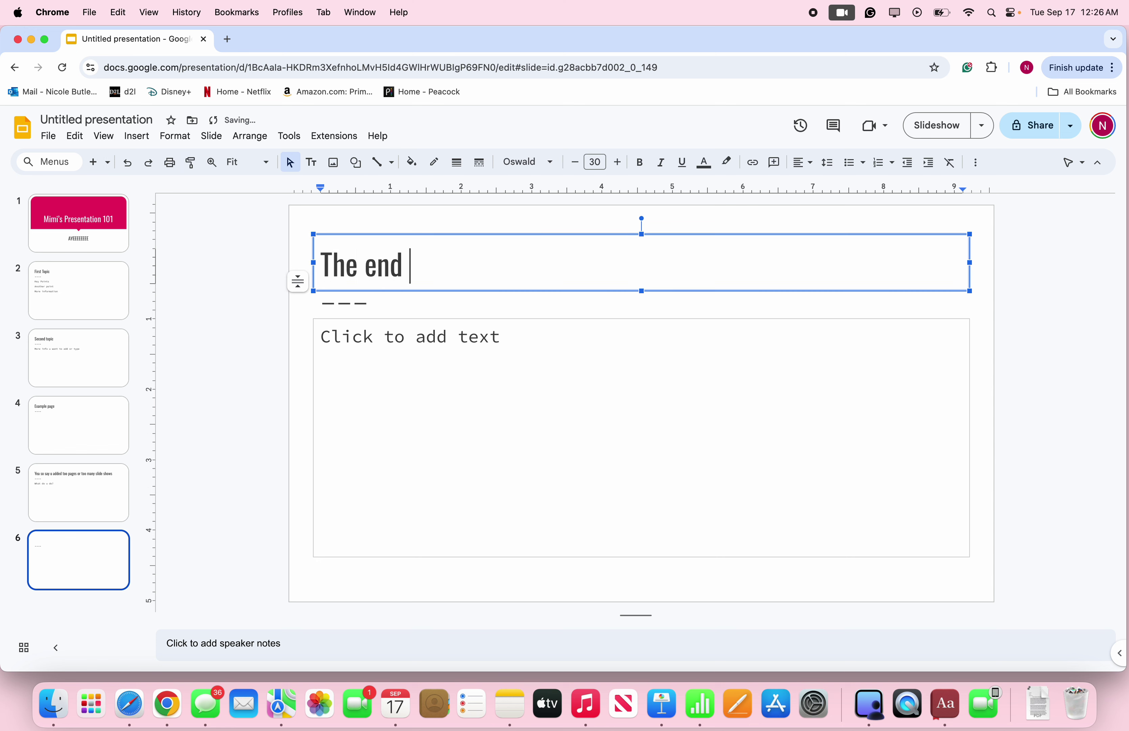
pyautogui.write('of the p')
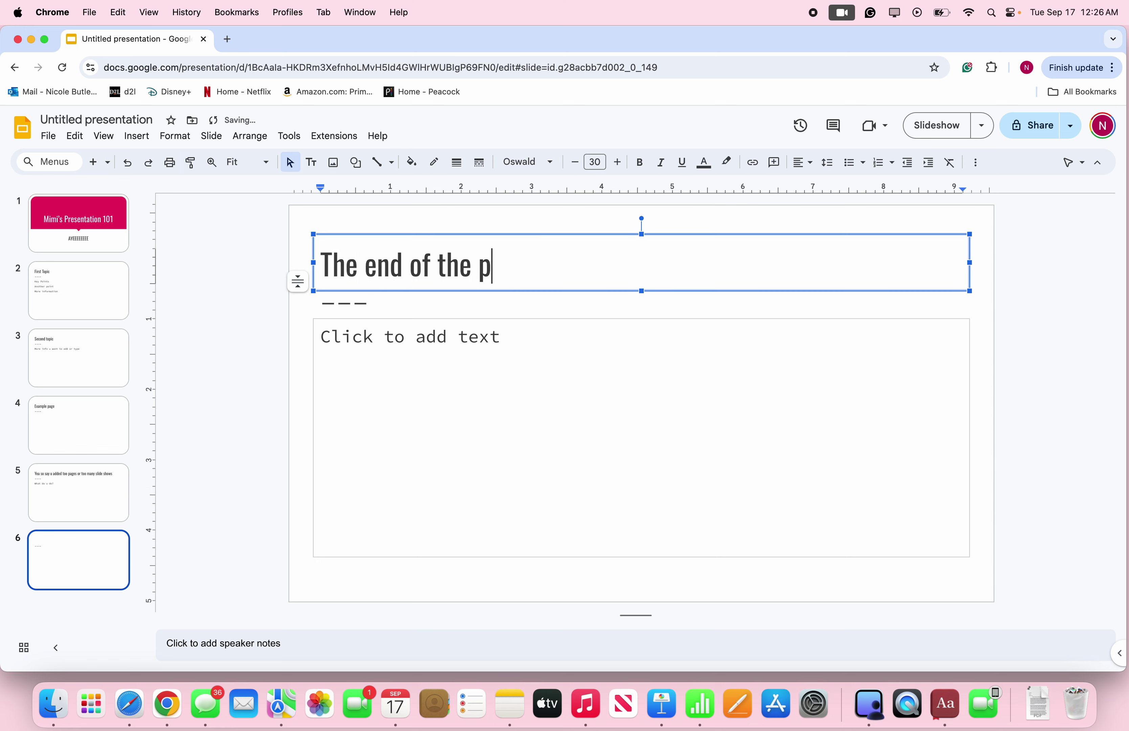
pyautogui.write('resentatio')
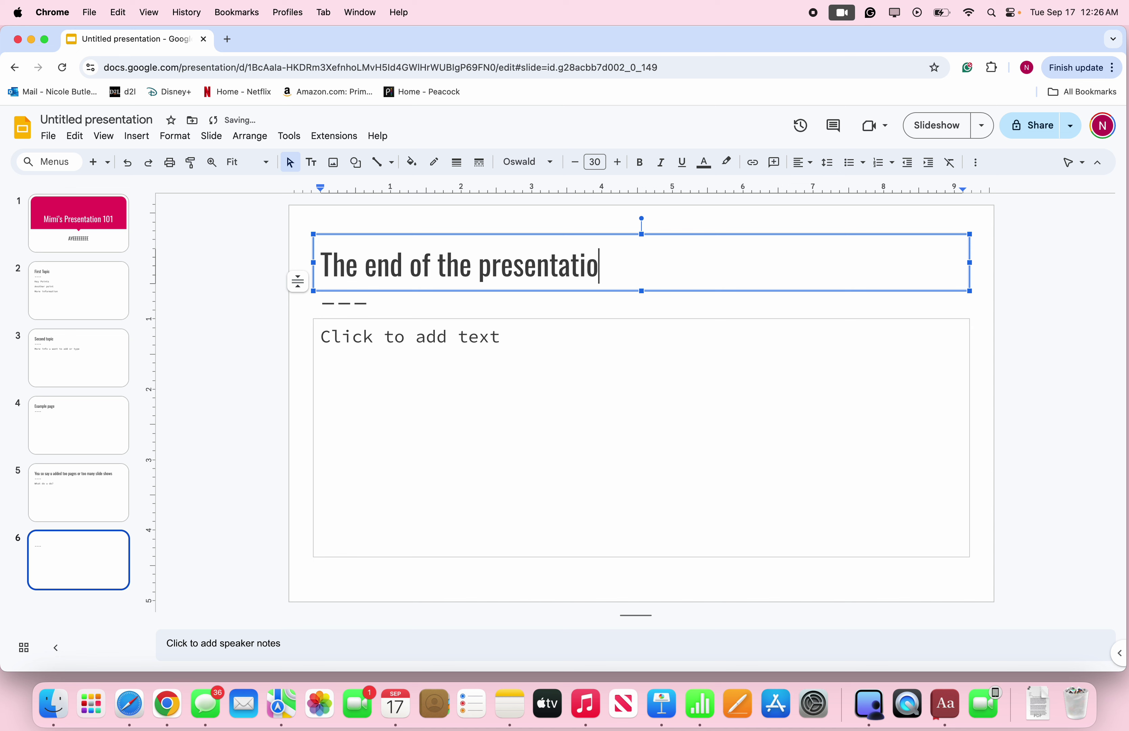
pyautogui.write('n :)')
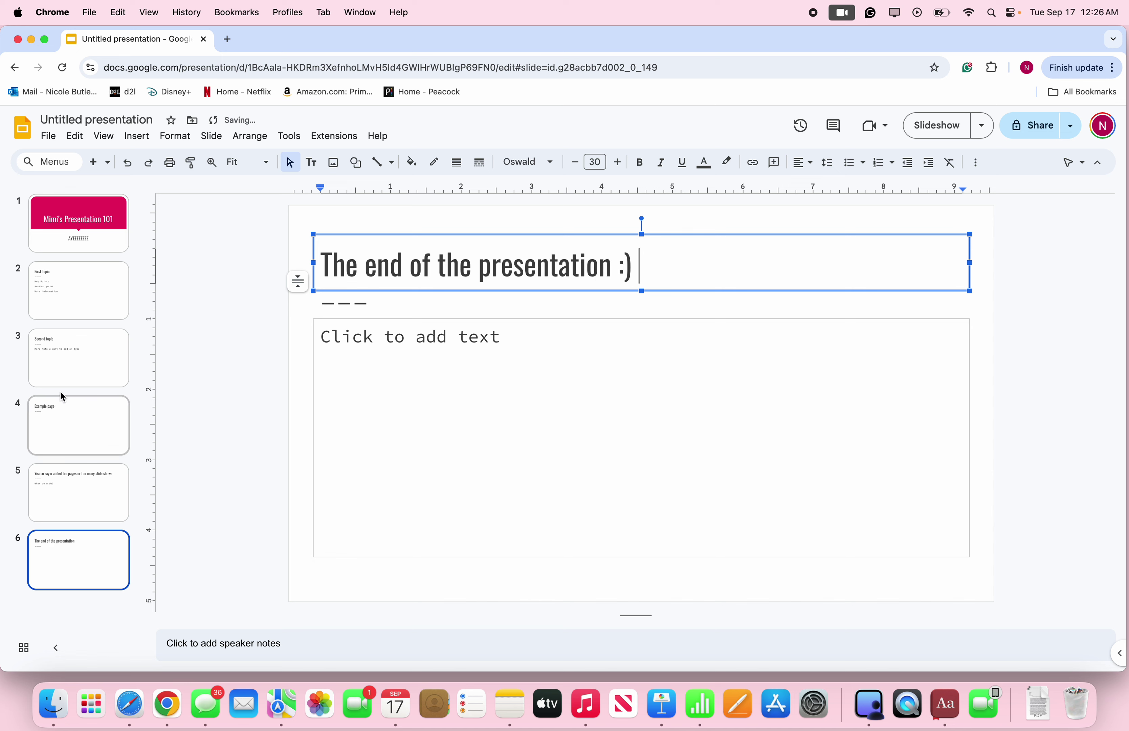
pyautogui.click(175, 396)
# - Give the closing slide the body text 'Hope u enjoy'
pyautogui.click(328, 394)
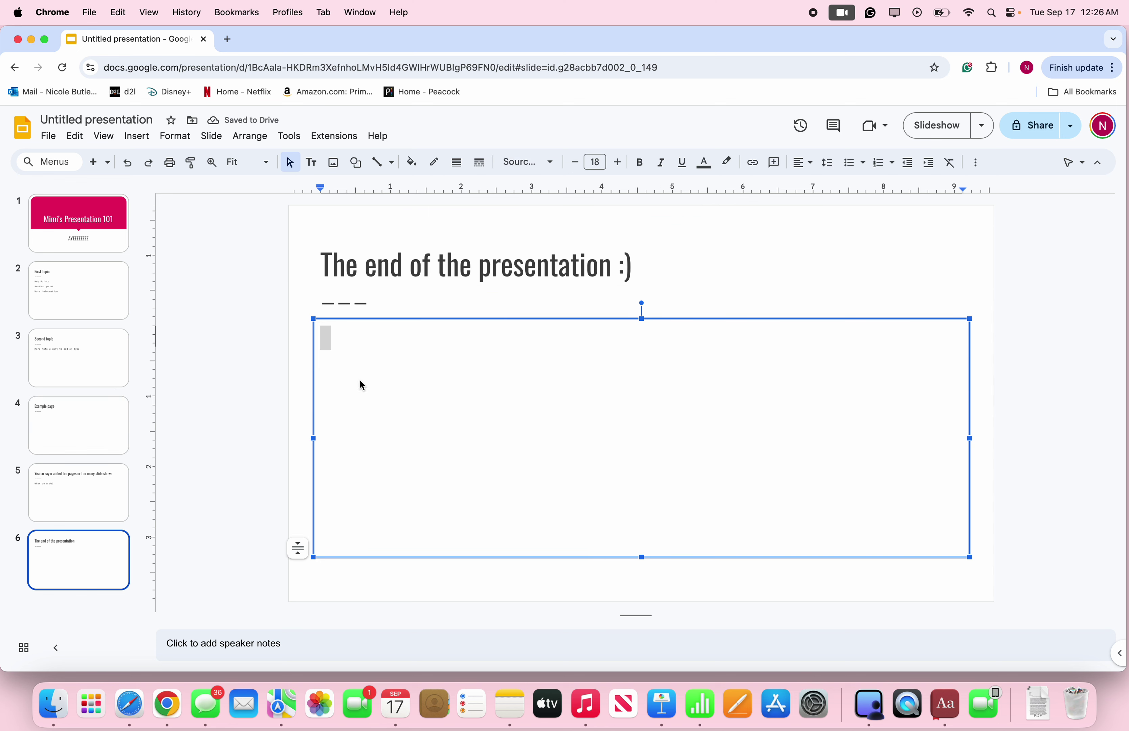
pyautogui.write('Hope u enjoy')
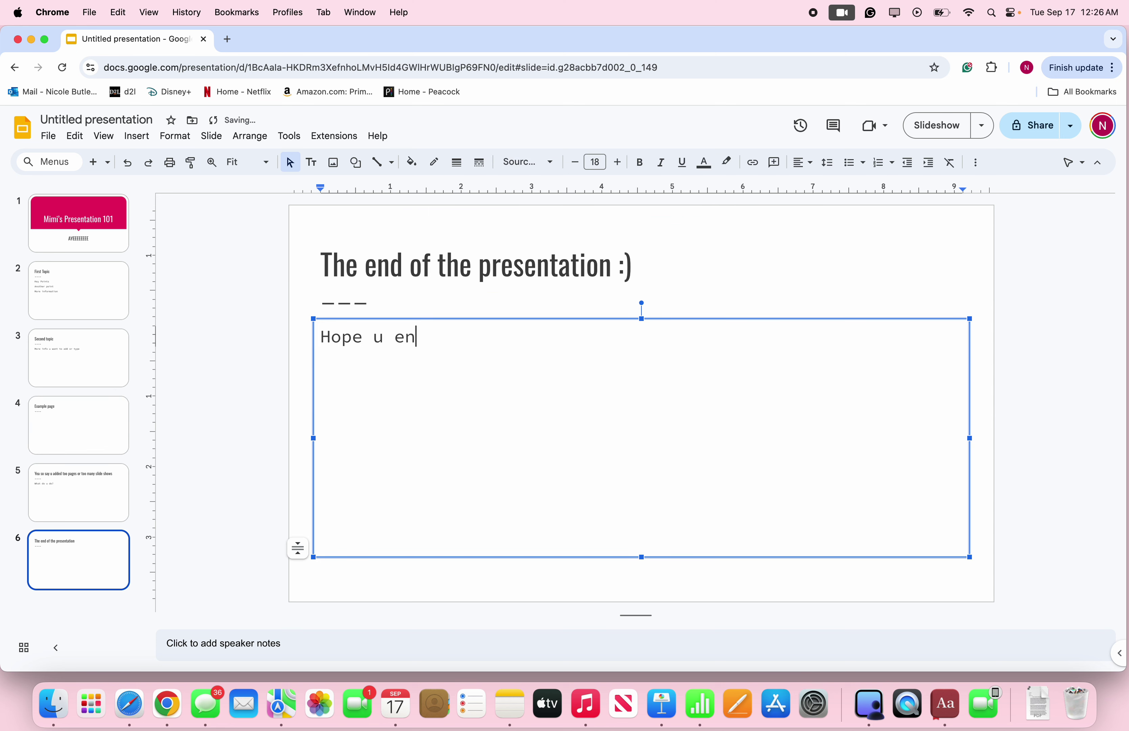
pyautogui.click(246, 409)
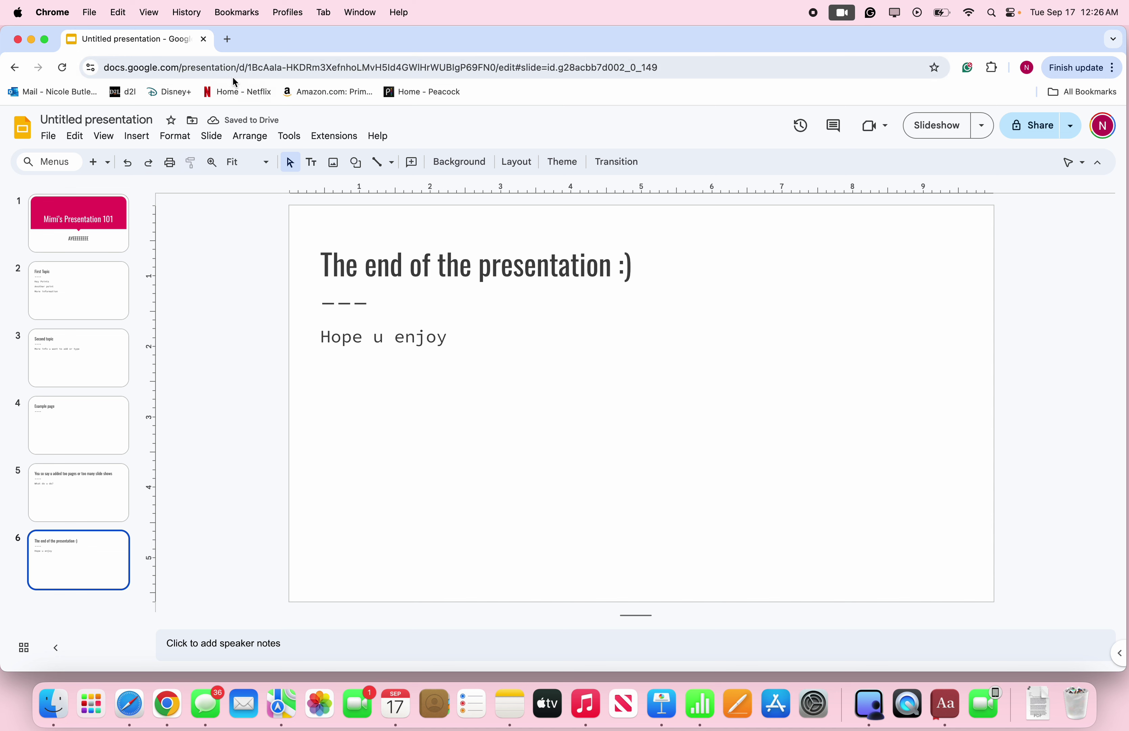
# - Switch back and forth between the Example page and Second topic slides
pyautogui.click(97, 413)
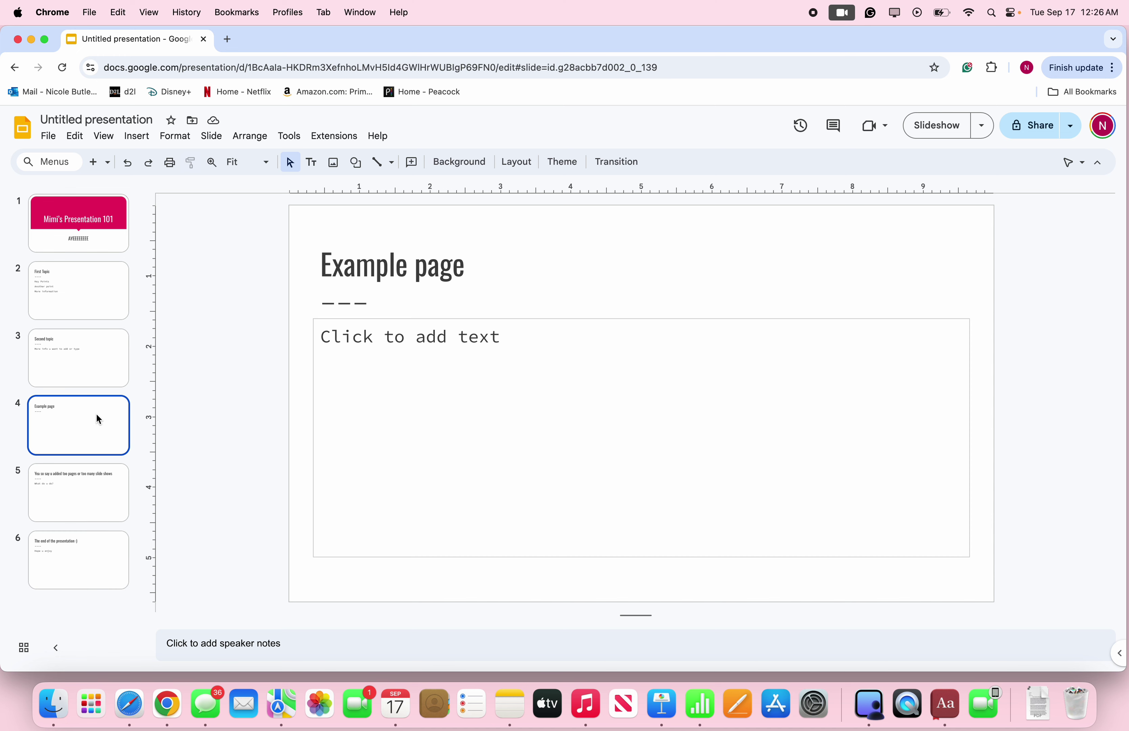
pyautogui.click(101, 348)
pyautogui.click(104, 409)
pyautogui.click(90, 365)
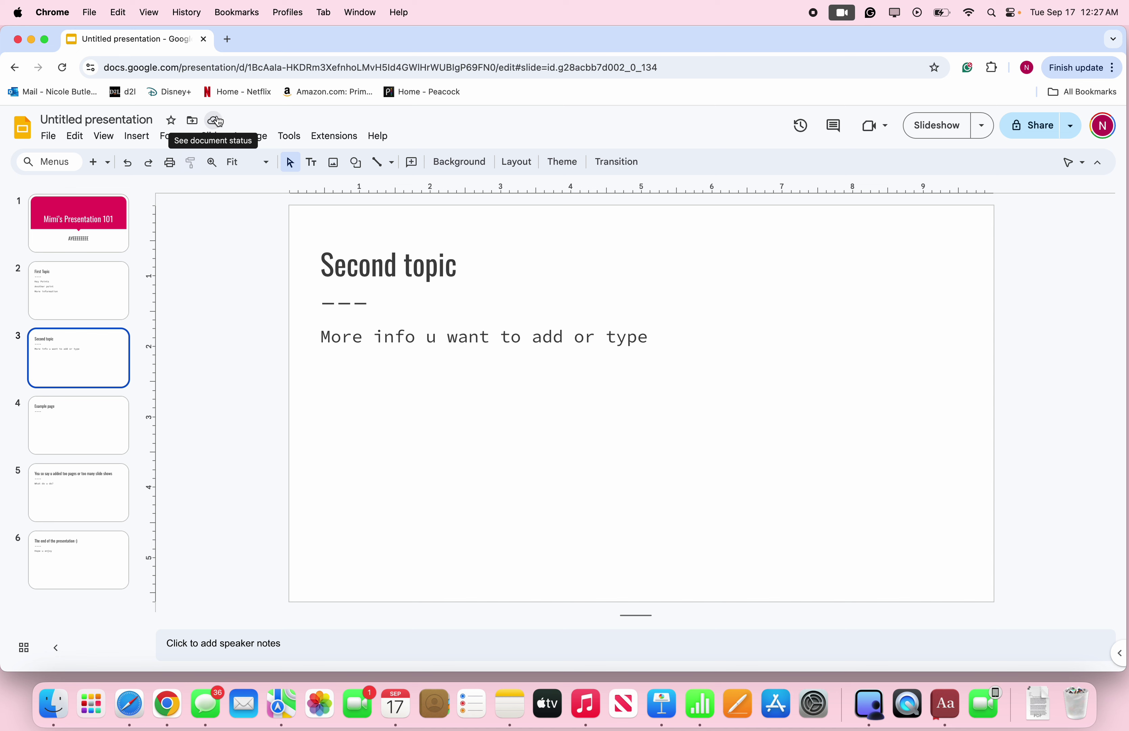
# - Rename the presentation to 'Mimi's Presentation 101' and show the title slide
pyautogui.click(137, 119)
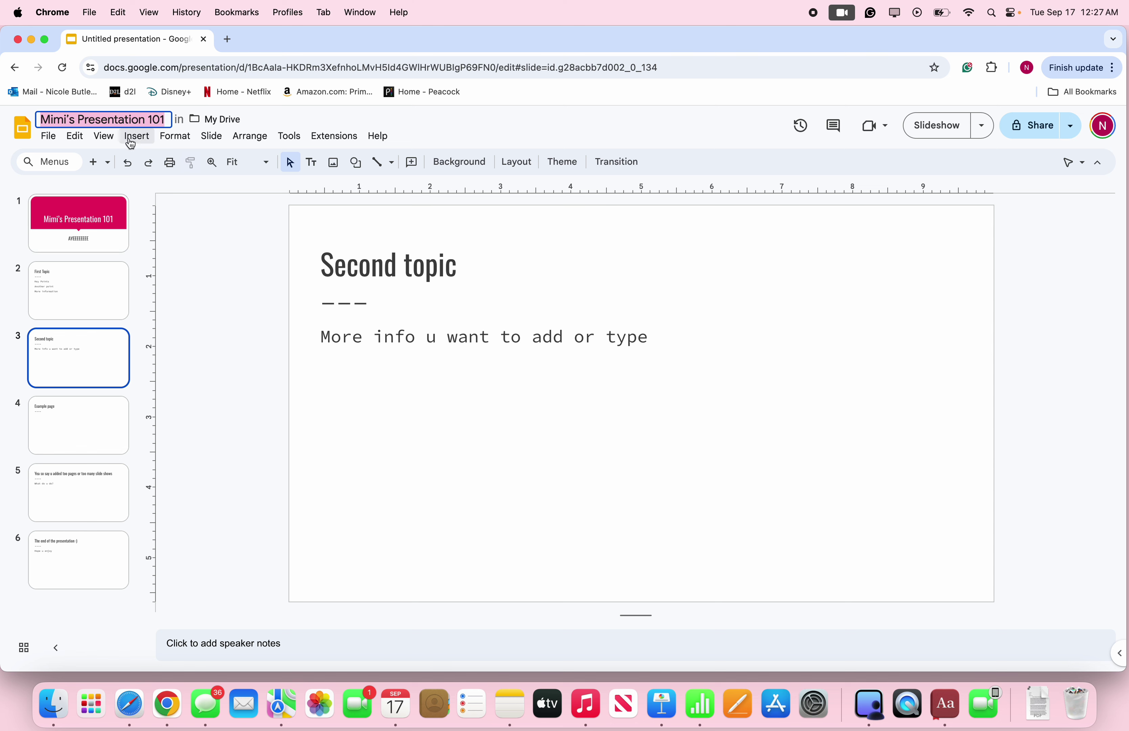
pyautogui.click(103, 214)
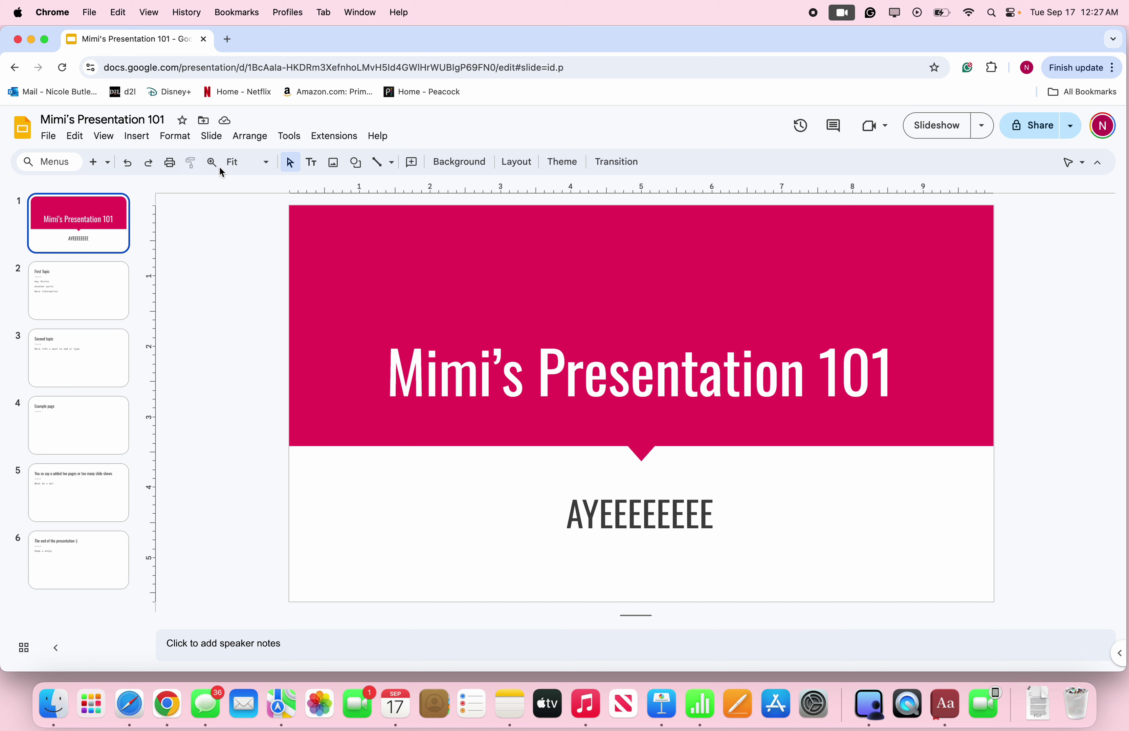
pyautogui.click(156, 118)
pyautogui.click(289, 386)
# - Close the presentation tab and the Dictionary window, then relaunch Google Chrome
pyautogui.click(203, 38)
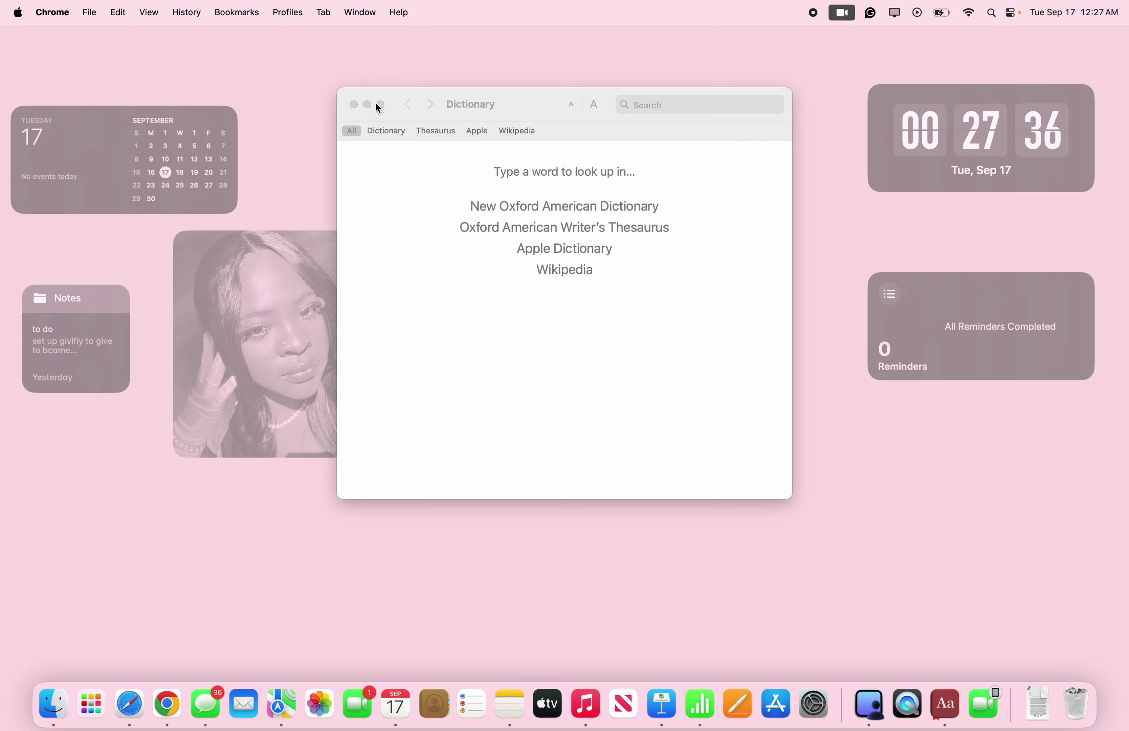
pyautogui.click(353, 105)
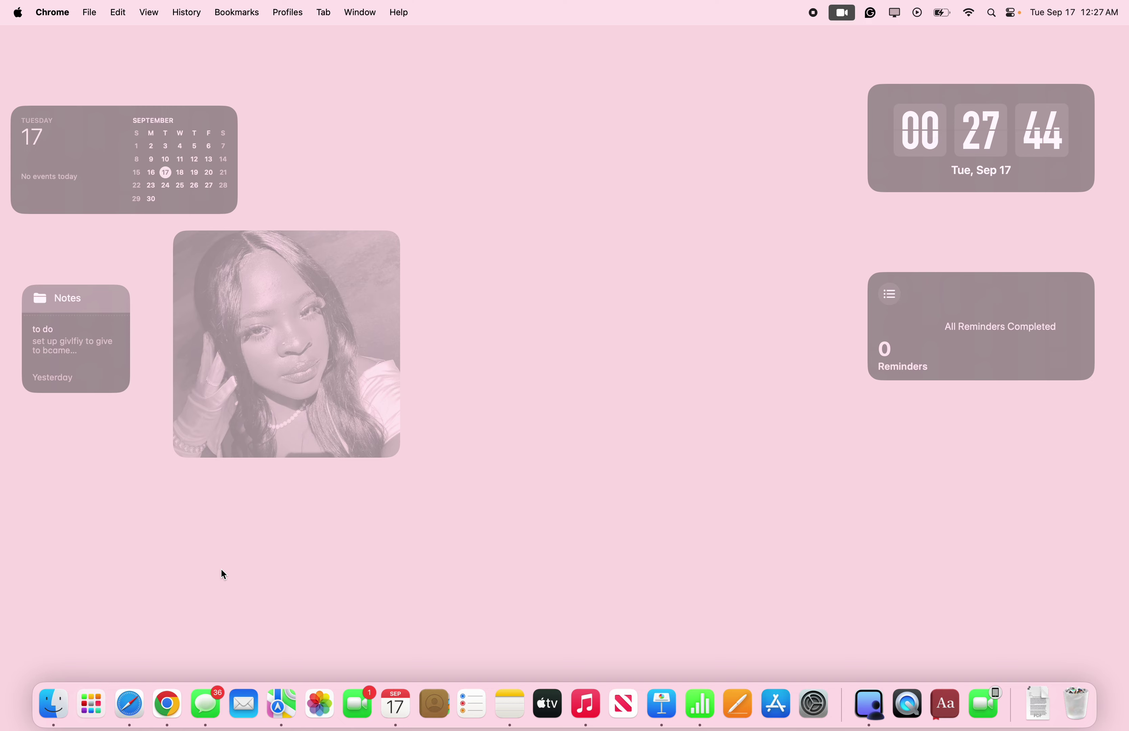
pyautogui.click(168, 698)
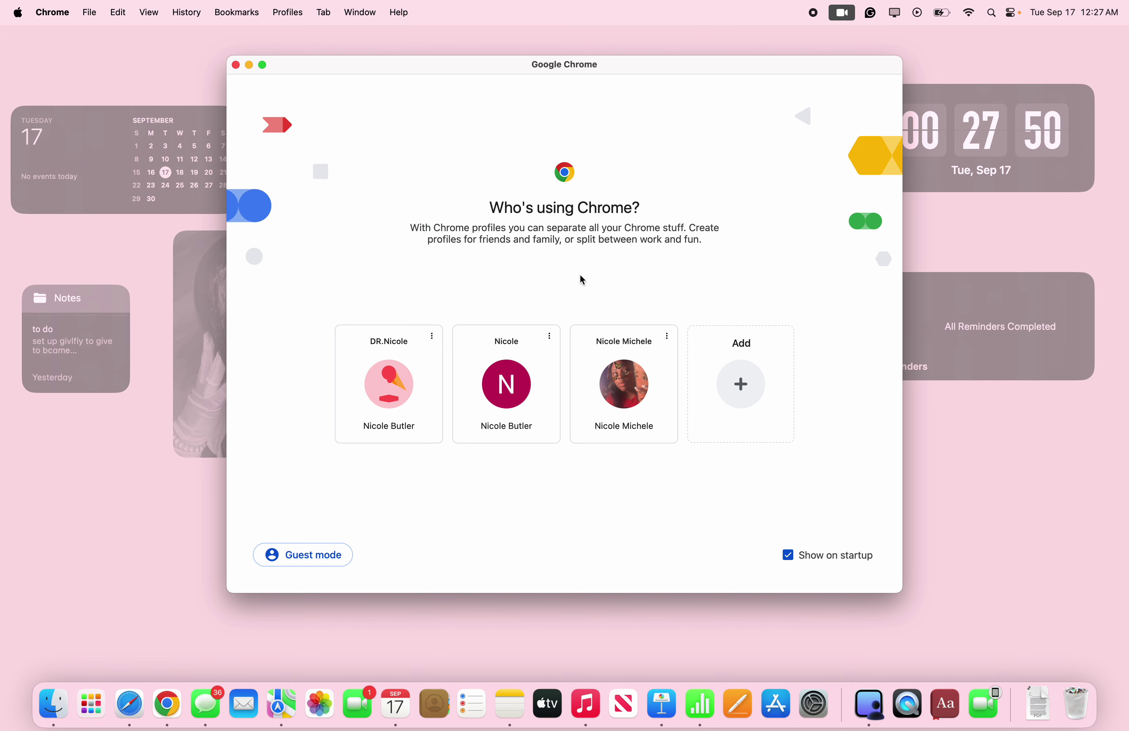
# - Choose the second Chrome profile and go to Google Slides through the Google apps grid
pyautogui.click(526, 366)
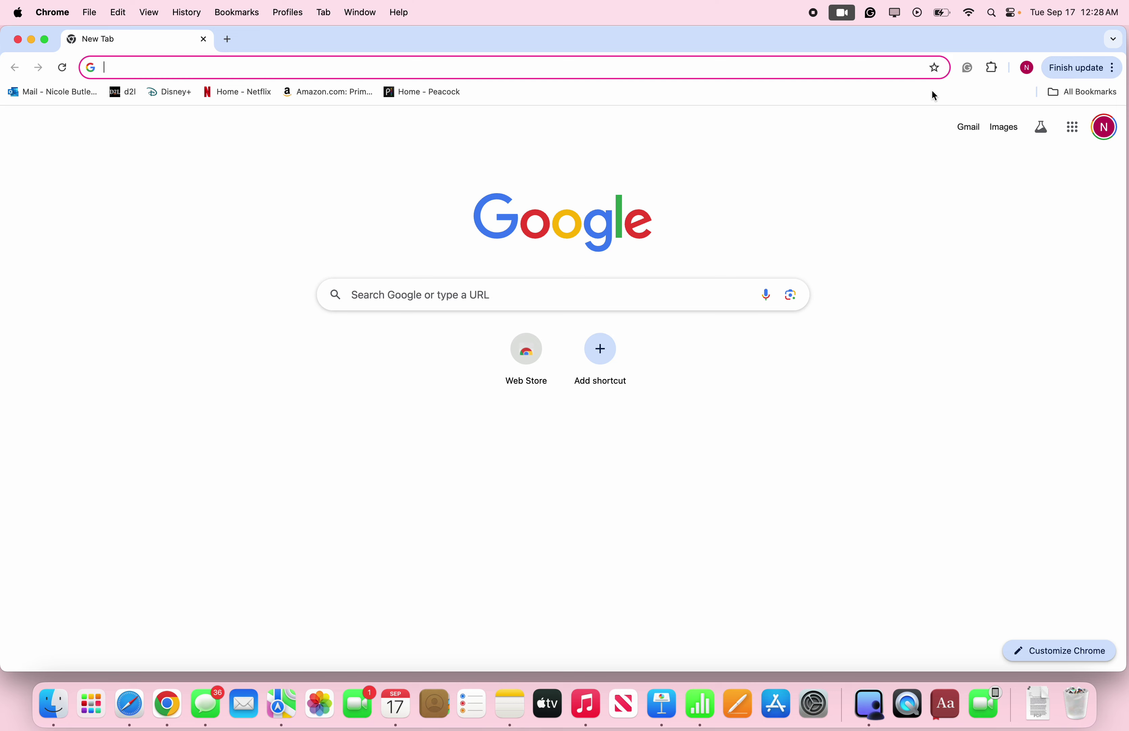
pyautogui.click(1069, 128)
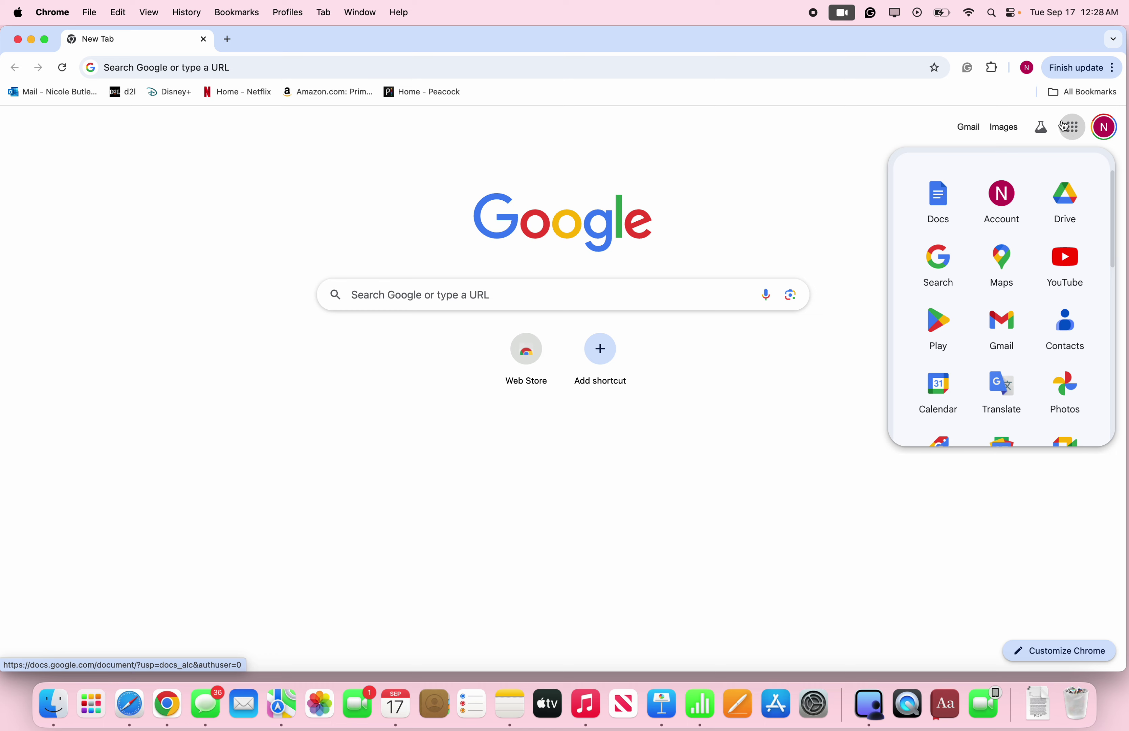
pyautogui.scroll(-5, 990, 278)
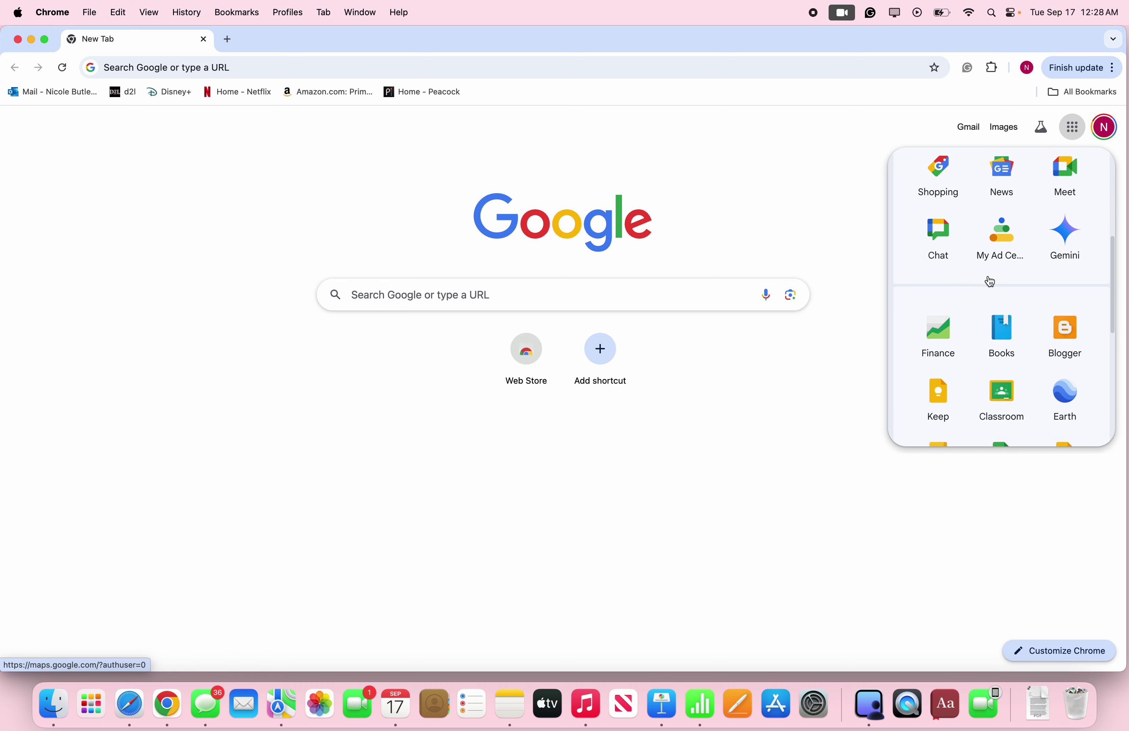
pyautogui.scroll(-4, 990, 281)
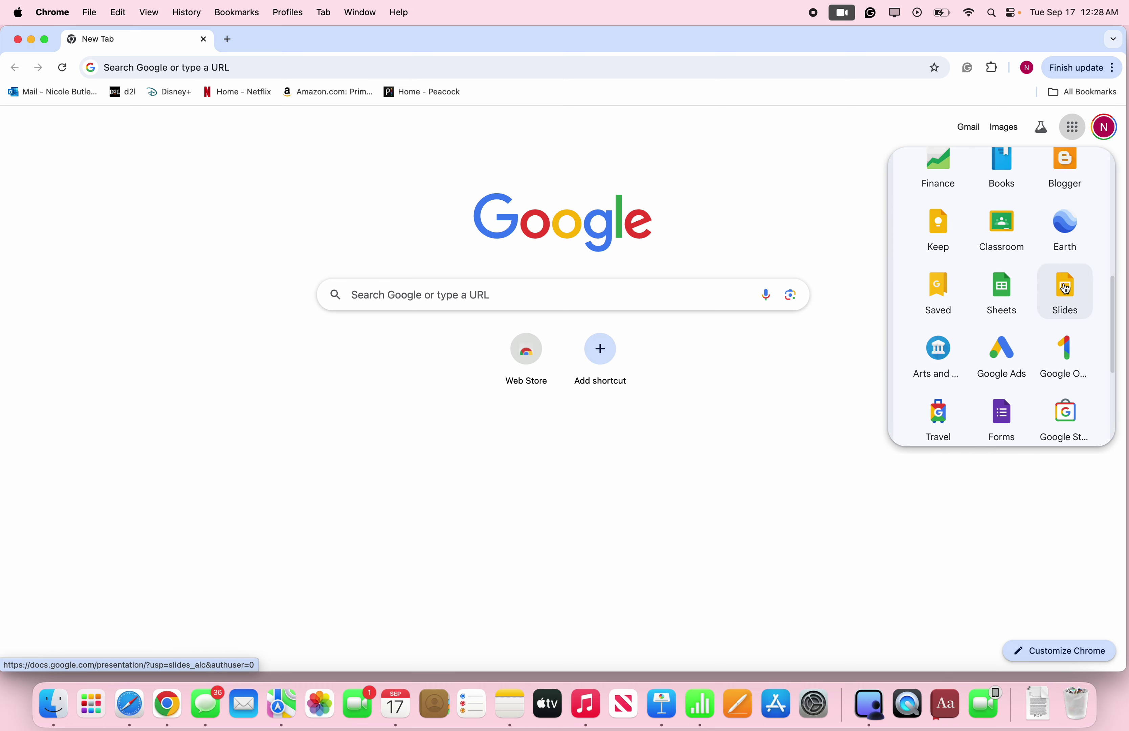
pyautogui.click(1065, 288)
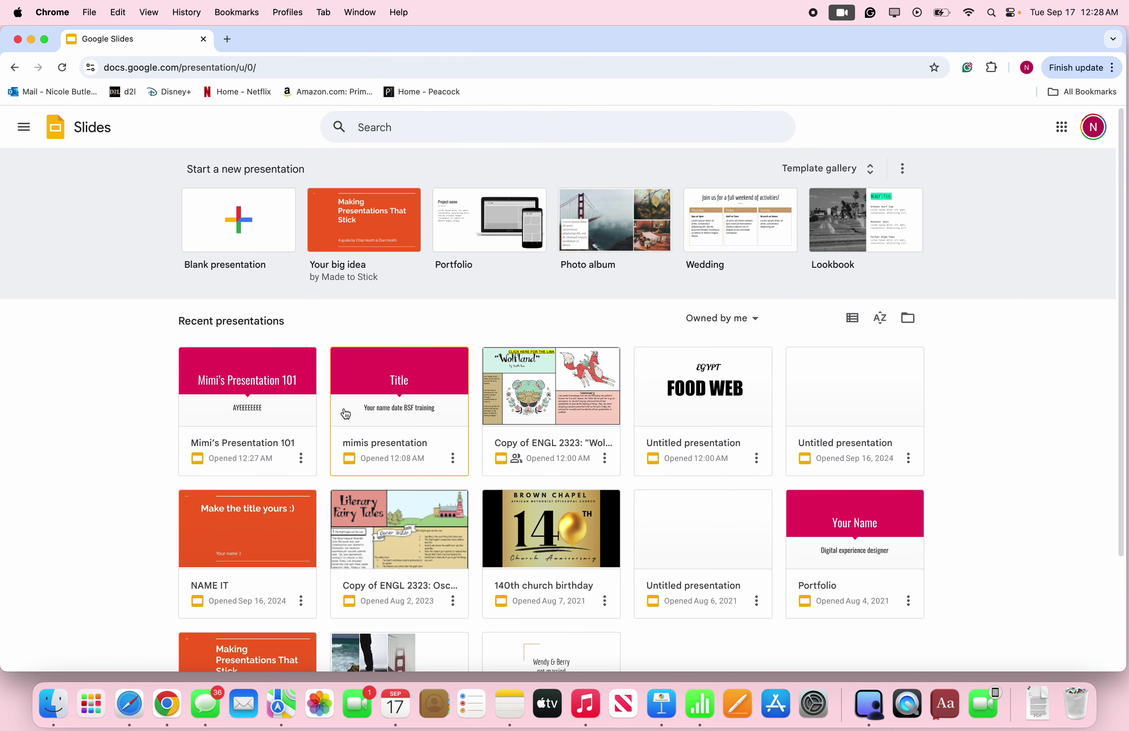
# - Reopen Mimi's Presentation 101 and type 'Add or remove any info' in the Example page body
pyautogui.click(241, 404)
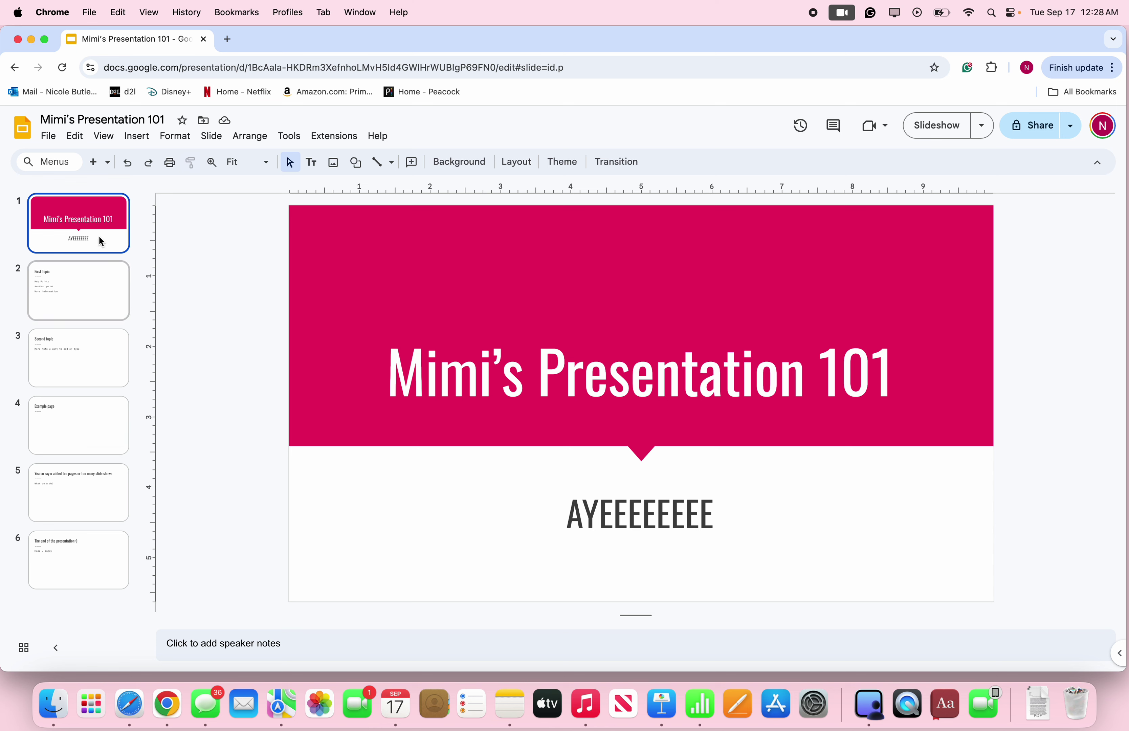
pyautogui.click(79, 417)
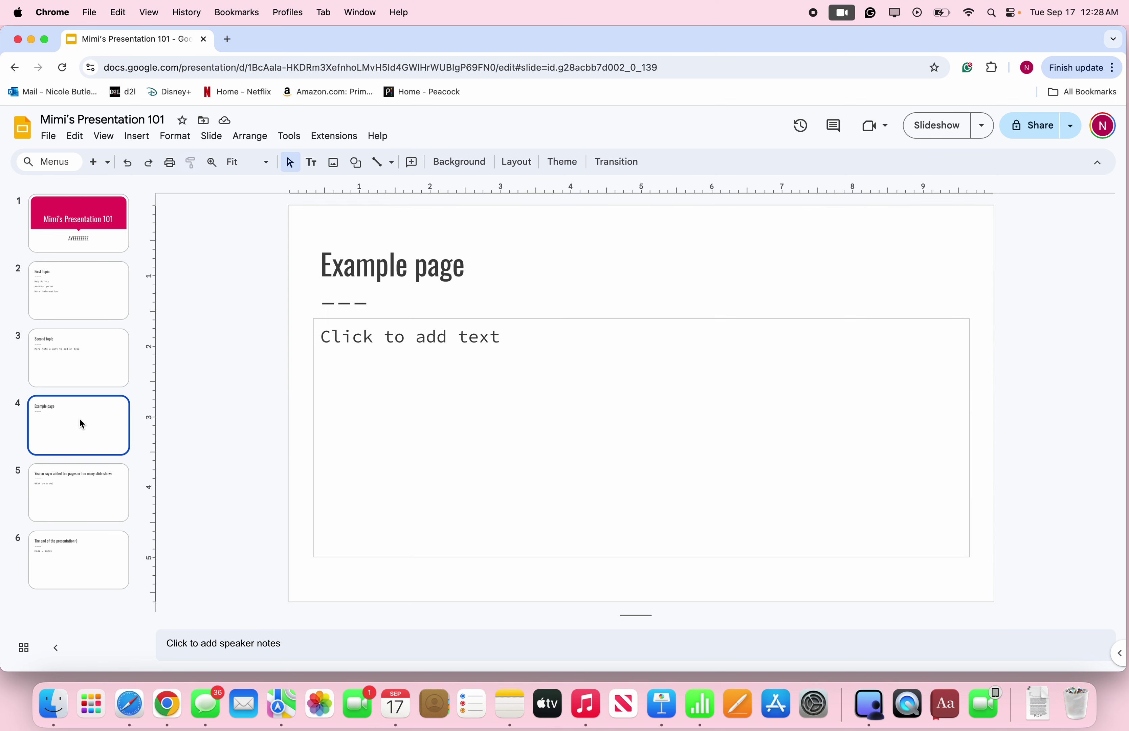
pyautogui.click(87, 374)
pyautogui.click(91, 419)
pyautogui.click(396, 379)
pyautogui.write('Add ')
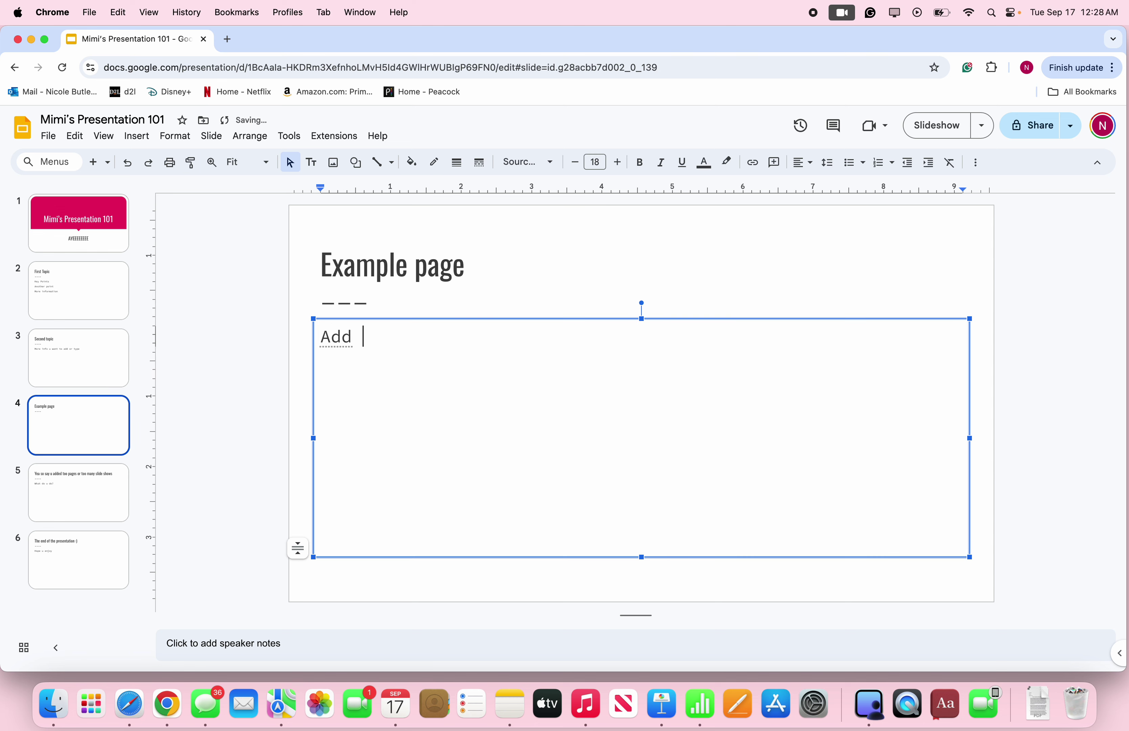
pyautogui.write('or remove any info')
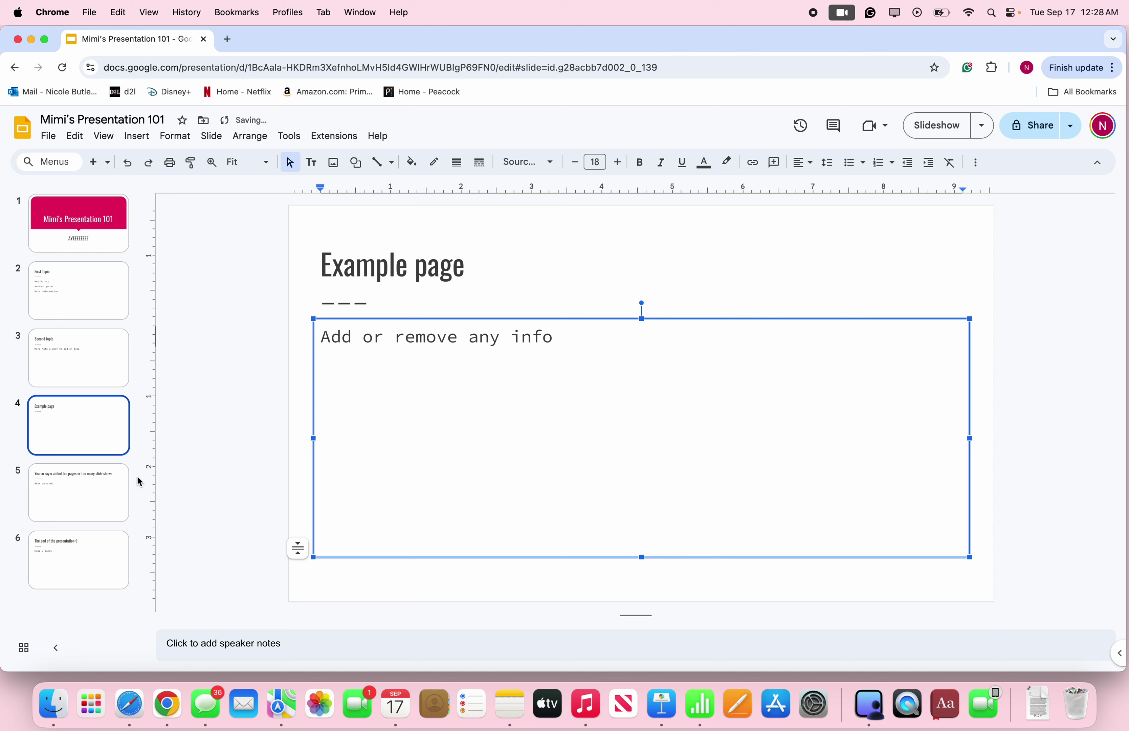
# - Step back through slides 5, 3 and 2 to the title slide
pyautogui.click(83, 478)
pyautogui.click(101, 368)
pyautogui.click(91, 309)
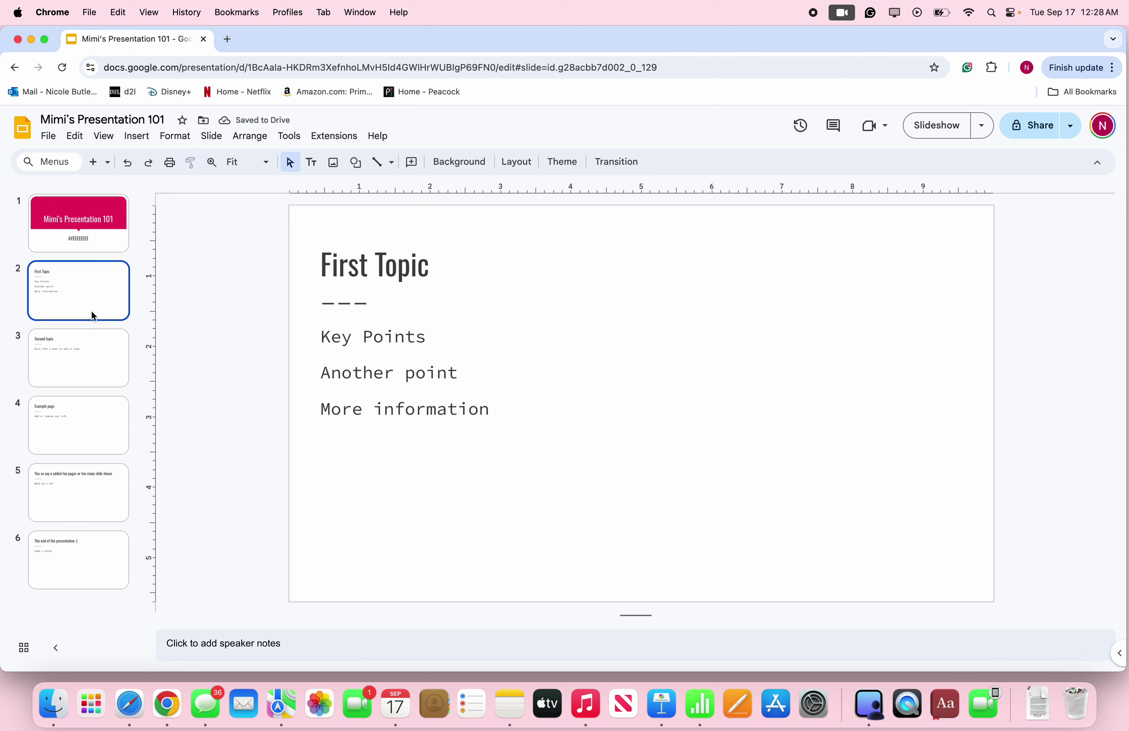
pyautogui.click(80, 237)
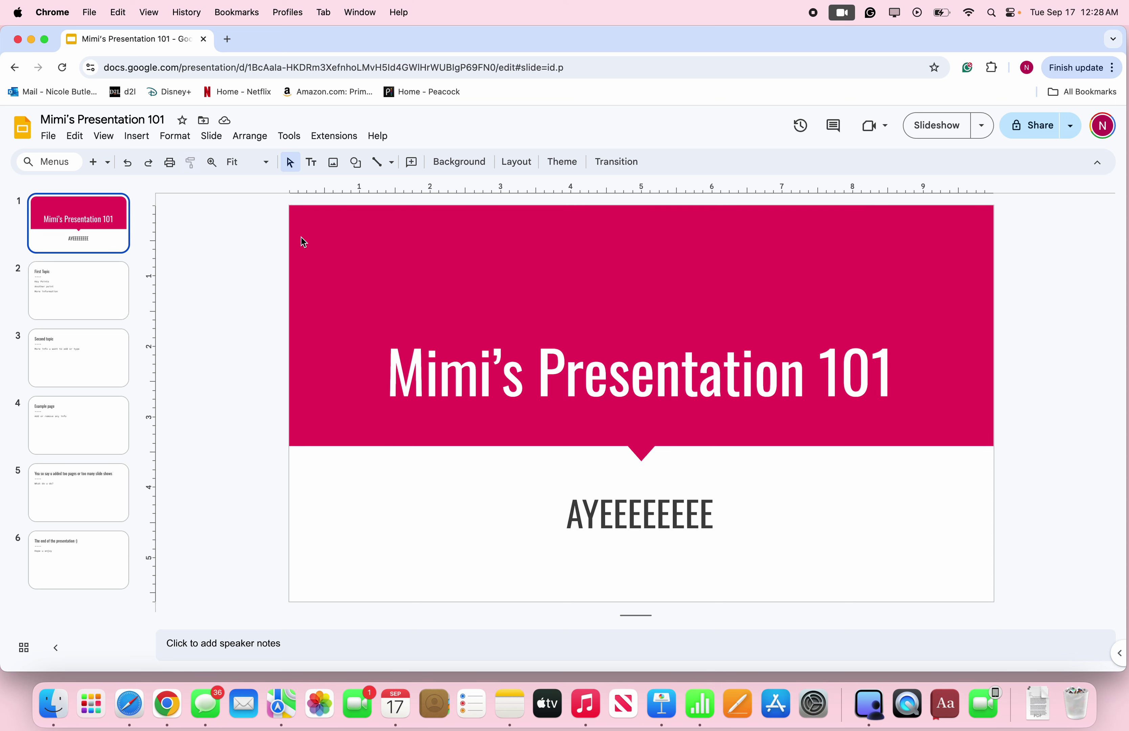
# - Play Mimi's Presentation 101 as a full-screen slideshow from the title slide
pyautogui.click(69, 276)
pyautogui.click(68, 232)
pyautogui.click(949, 127)
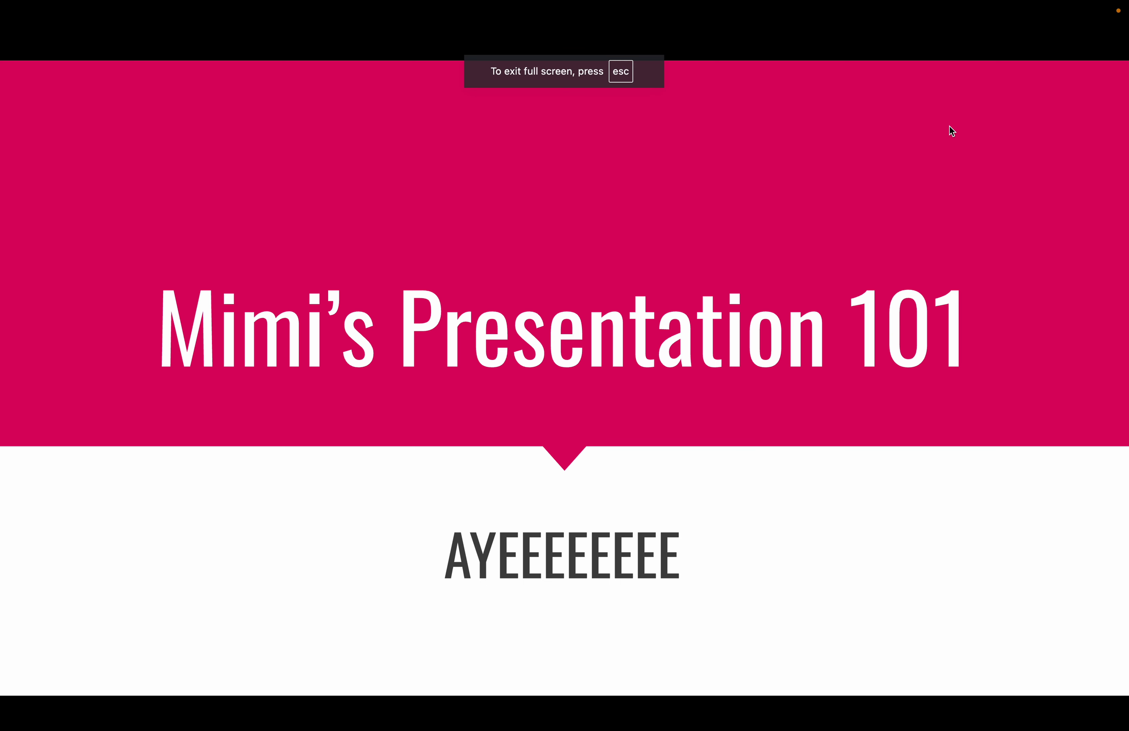